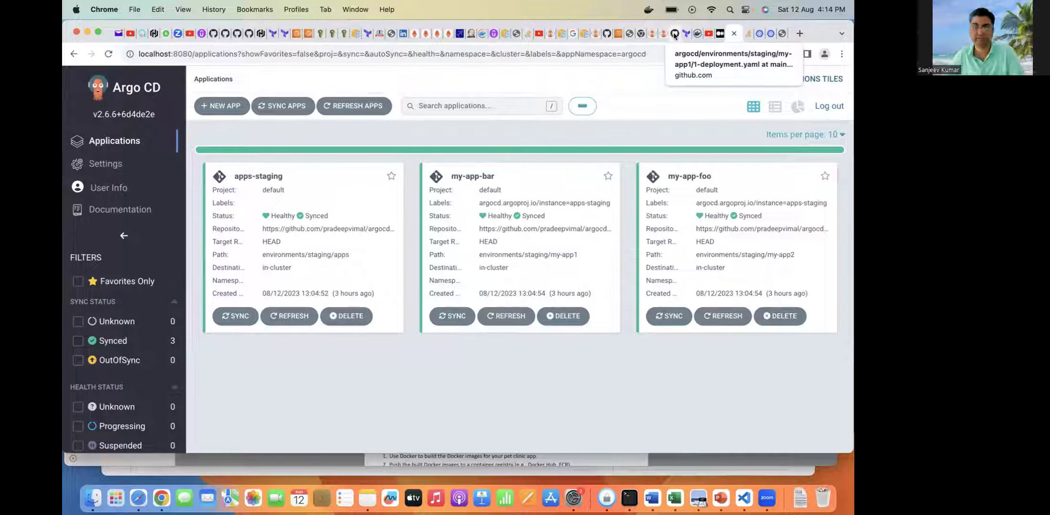
- Switch to the argocd GitHub repository and expand the apps, my-app1 and my-app2 folders under environments/staging
{"action": "left_click", "coordinate": [675, 34]}
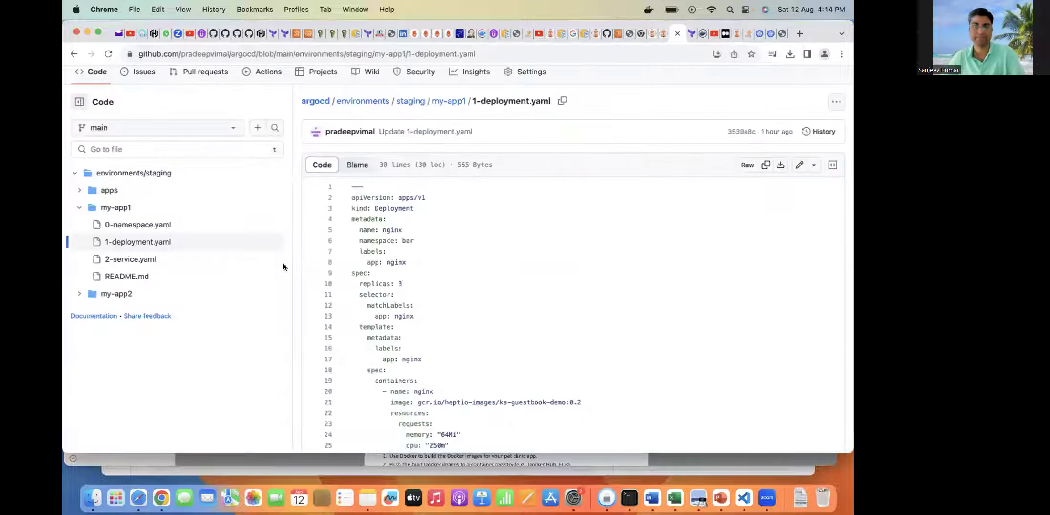
{"action": "left_click", "coordinate": [80, 208]}
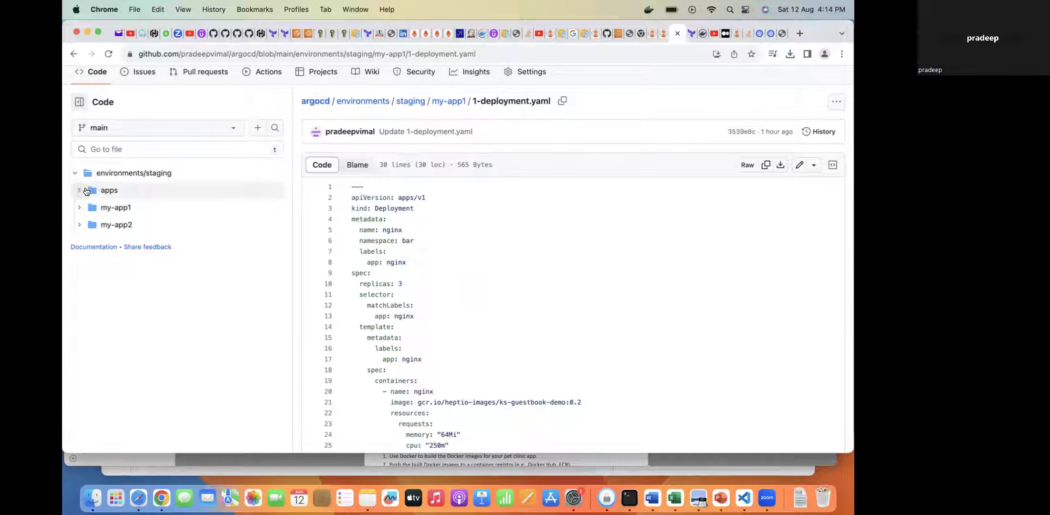
{"action": "left_click", "coordinate": [80, 190]}
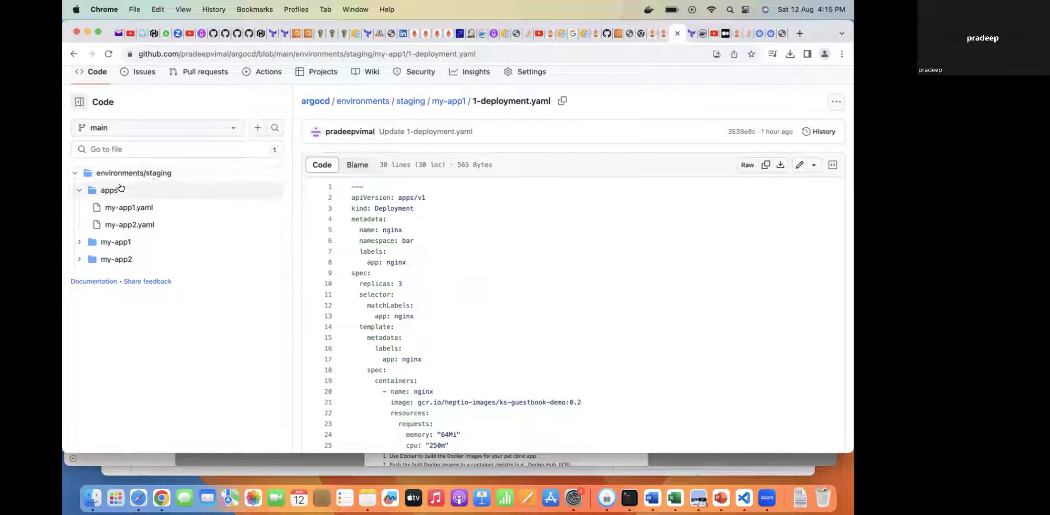
{"action": "left_click", "coordinate": [80, 261]}
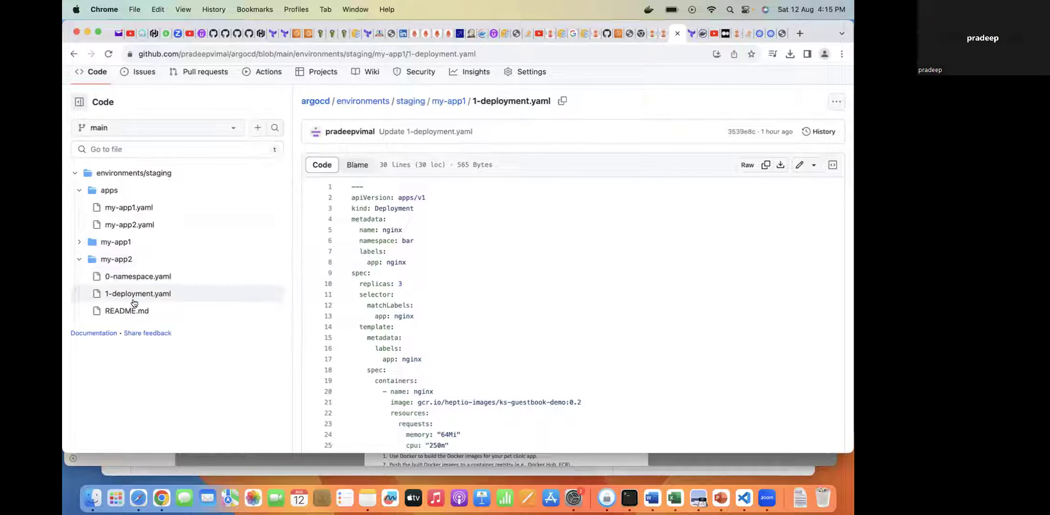
{"action": "left_click", "coordinate": [133, 248]}
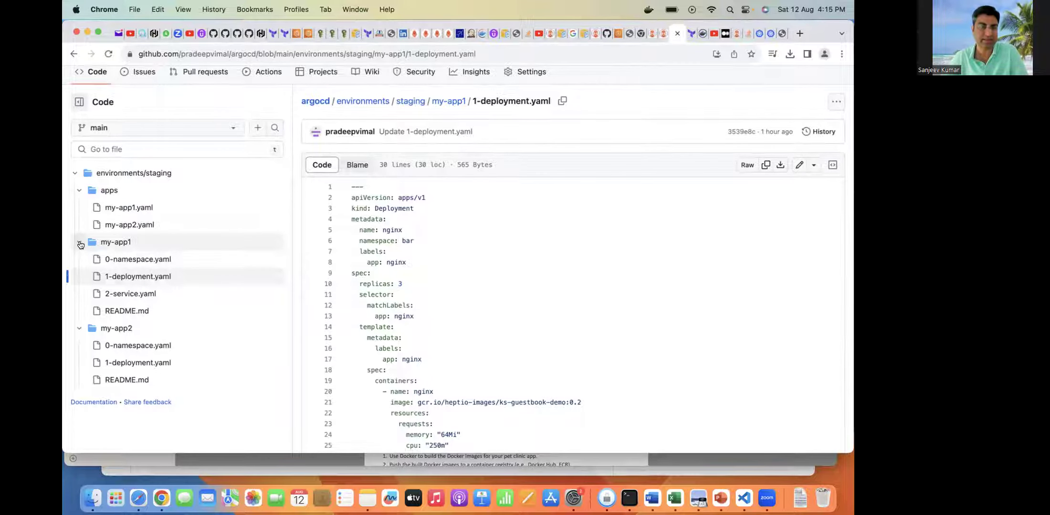
- Open 0-namespace.yaml in my-app1 and examine its namespace definition and name
{"action": "left_click", "coordinate": [133, 260]}
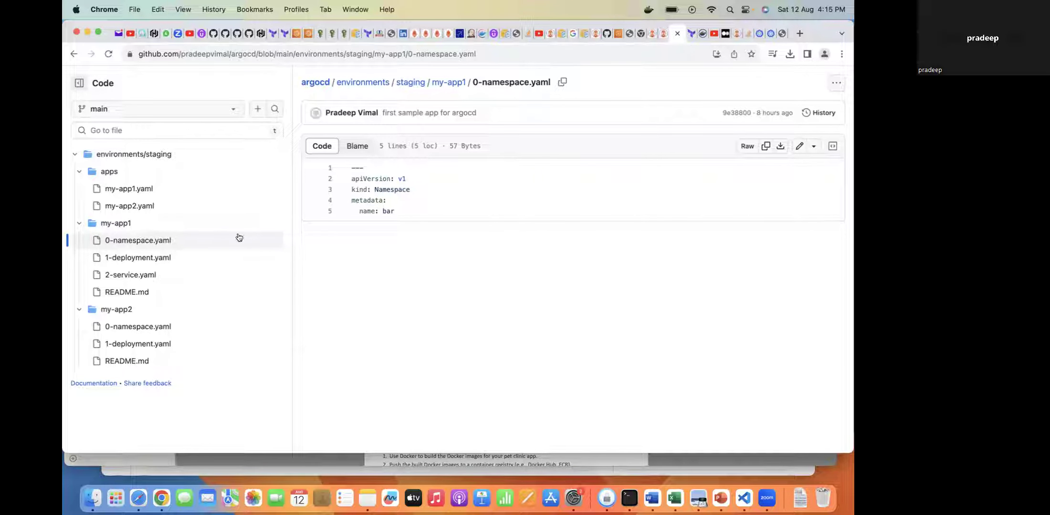
{"action": "left_click_drag", "start_coordinate": [403, 211], "coordinate": [351, 169]}
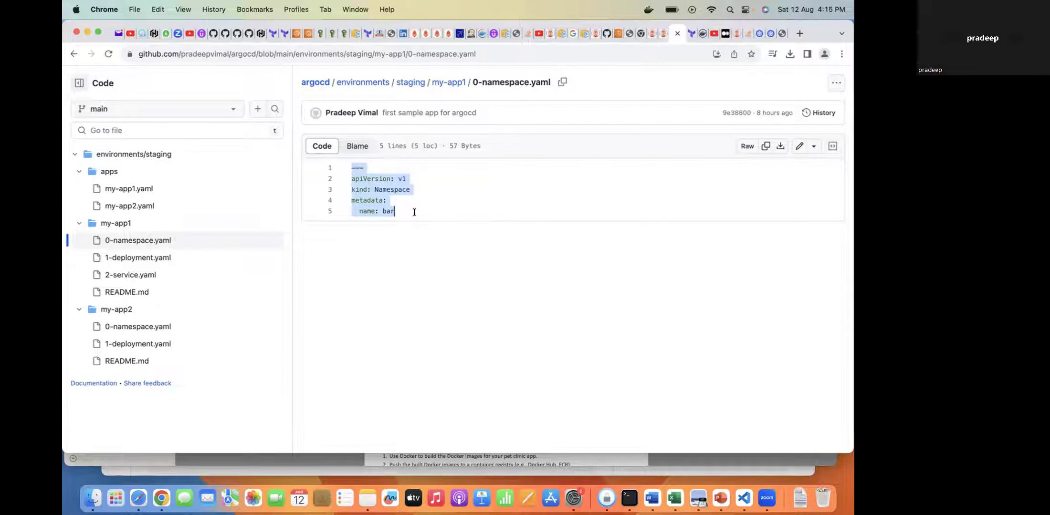
{"action": "left_click", "coordinate": [393, 211]}
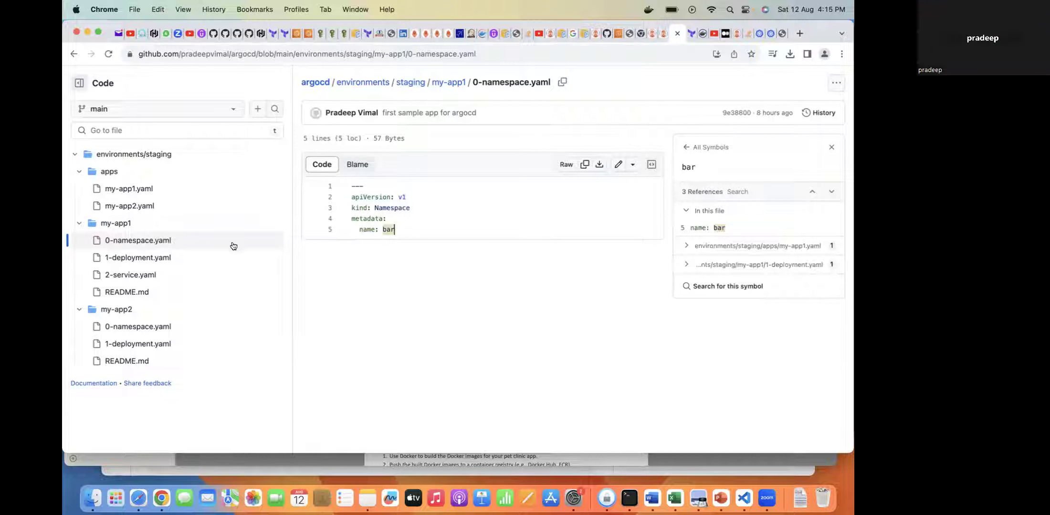
- Open 1-deployment.yaml in my-app1 and examine its kind, metadata, namespace, labels and replica count
{"action": "left_click", "coordinate": [155, 259]}
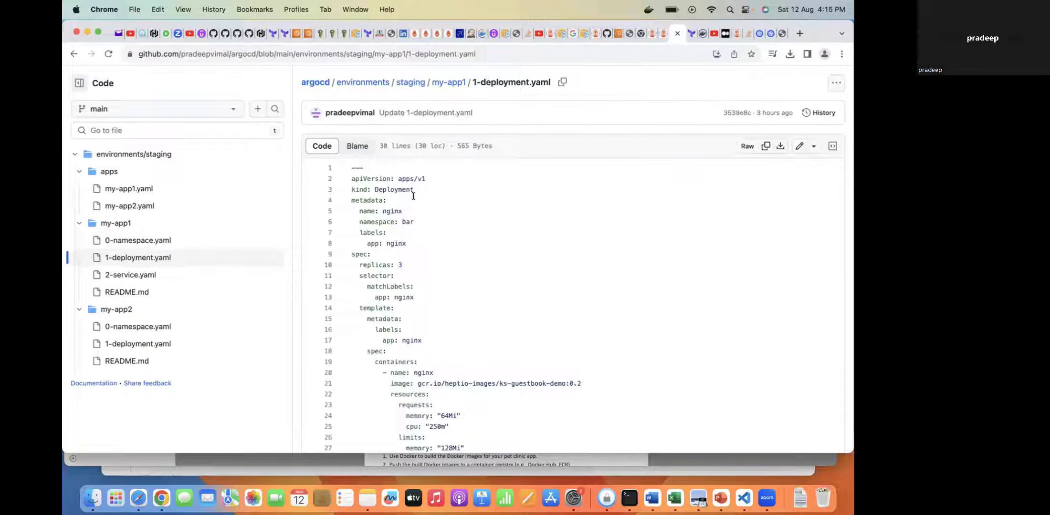
{"action": "left_click_drag", "start_coordinate": [413, 189], "coordinate": [386, 210]}
{"action": "left_click", "coordinate": [406, 244]}
{"action": "left_click_drag", "start_coordinate": [415, 235], "coordinate": [358, 232]}
{"action": "scroll", "coordinate": [446, 280], "scroll_direction": "down", "scroll_amount": 3}
{"action": "left_click_drag", "start_coordinate": [403, 206], "coordinate": [359, 205]}
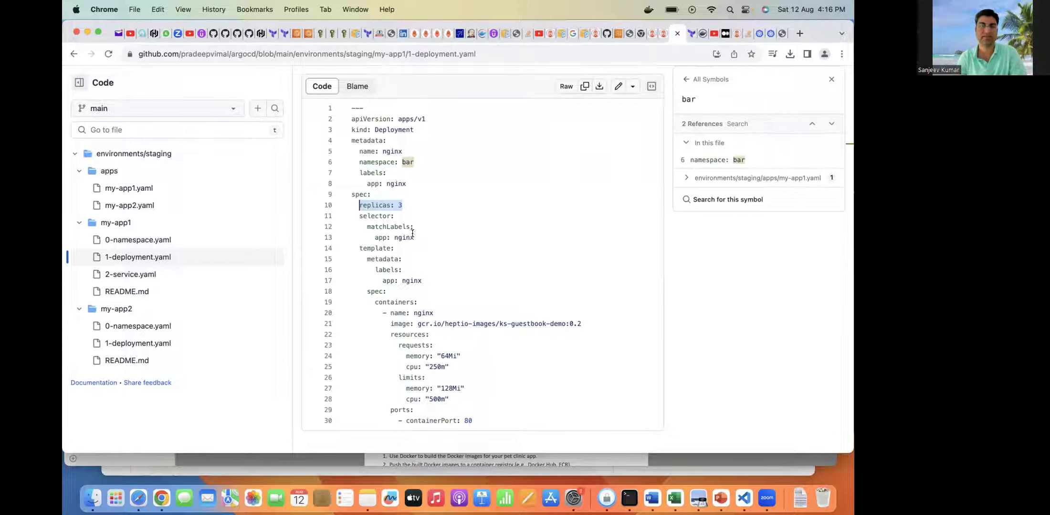
- Examine the pod template's app label, container spec and image reference in the deployment manifest
{"action": "left_click", "coordinate": [422, 281]}
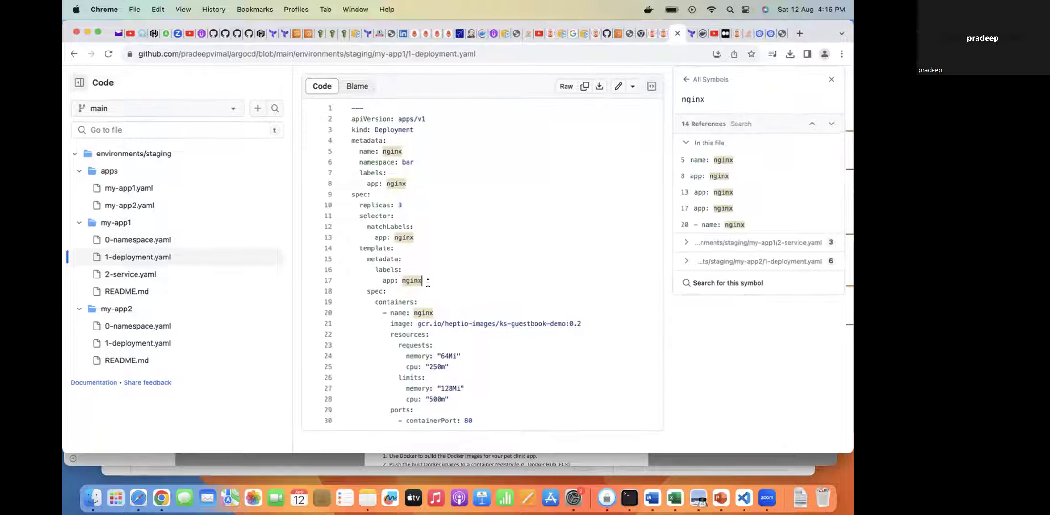
{"action": "left_click", "coordinate": [370, 291]}
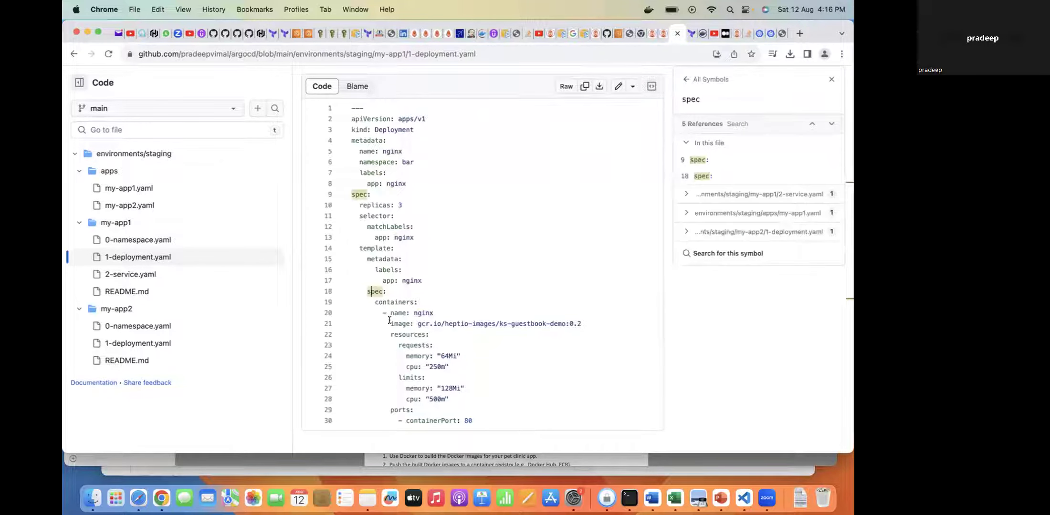
{"action": "left_click", "coordinate": [390, 322]}
{"action": "left_click_drag", "start_coordinate": [583, 321], "coordinate": [499, 321]}
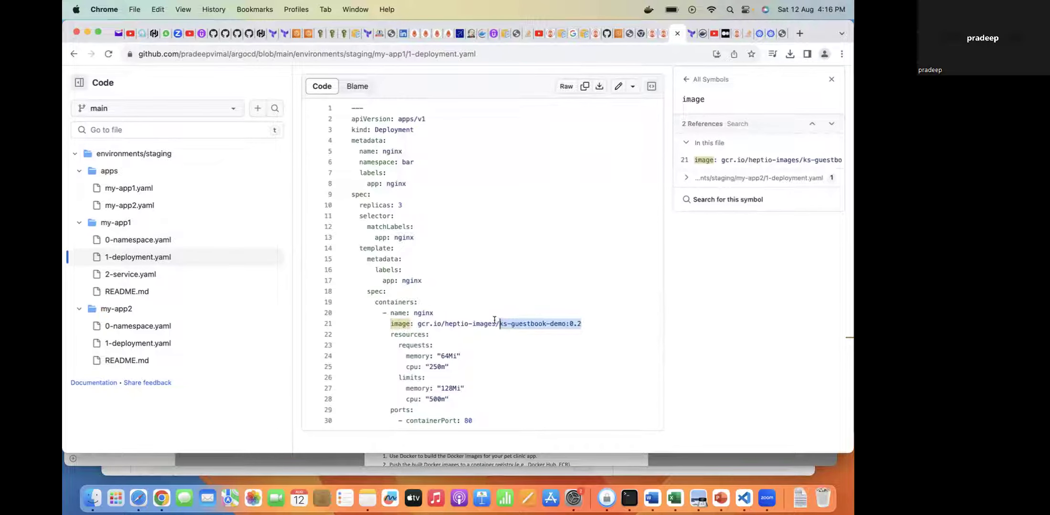
{"action": "left_click_drag", "start_coordinate": [499, 324], "coordinate": [527, 323]}
{"action": "left_click_drag", "start_coordinate": [419, 323], "coordinate": [576, 325]}
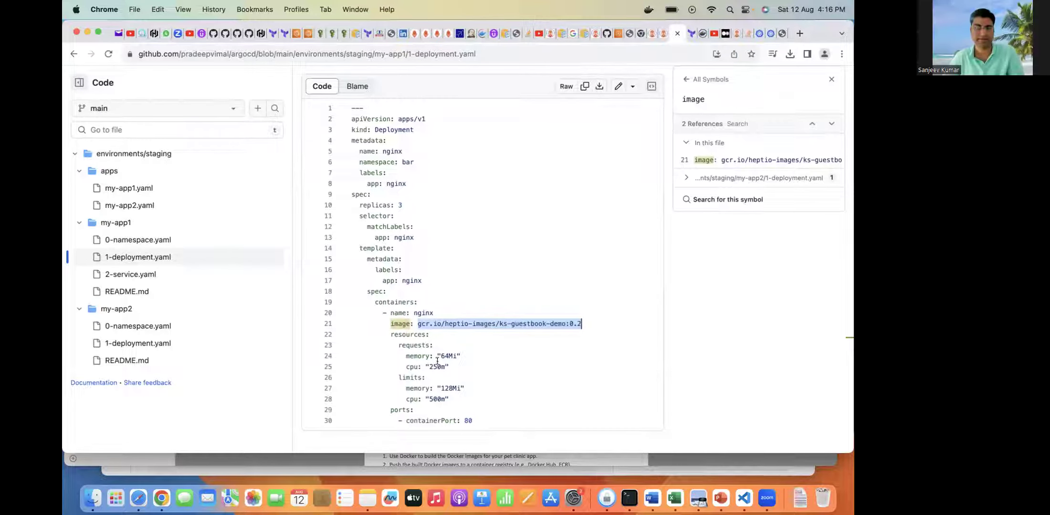
- Examine the container's resource requests, limits and container port in the deployment manifest
{"action": "left_click", "coordinate": [396, 344]}
{"action": "left_click_drag", "start_coordinate": [400, 345], "coordinate": [462, 394]}
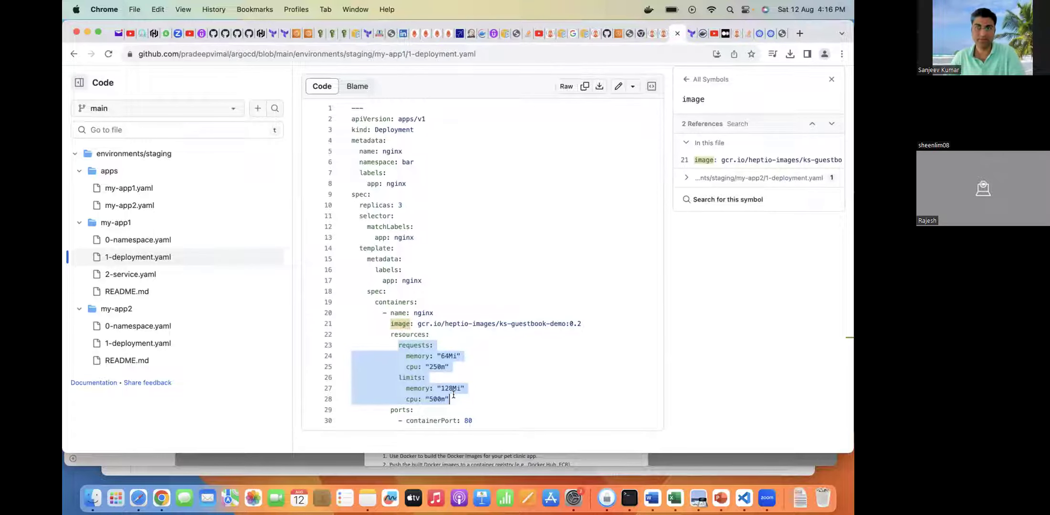
{"action": "left_click", "coordinate": [476, 420]}
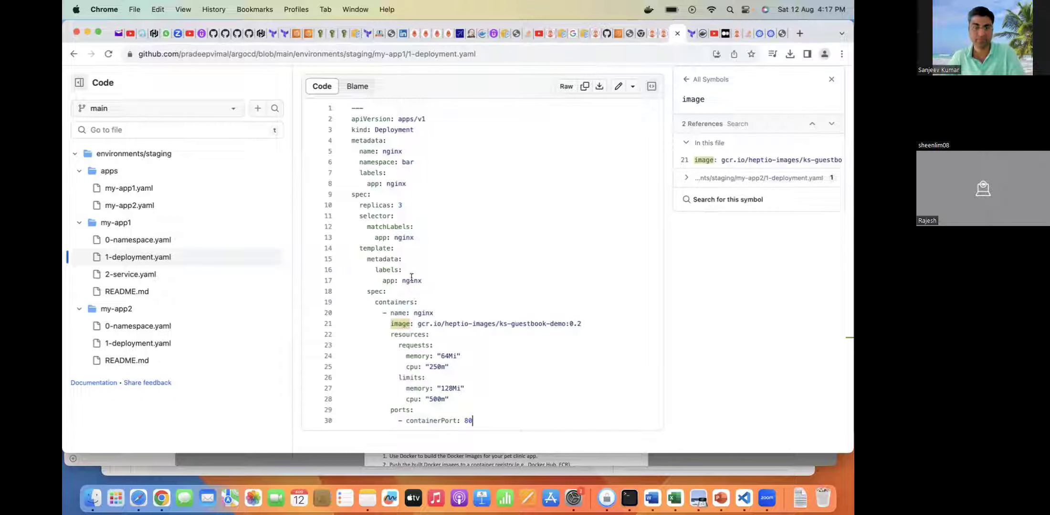
- Open 2-service.yaml in my-app1 and examine the service type, port, target port and node port
{"action": "left_click", "coordinate": [134, 276]}
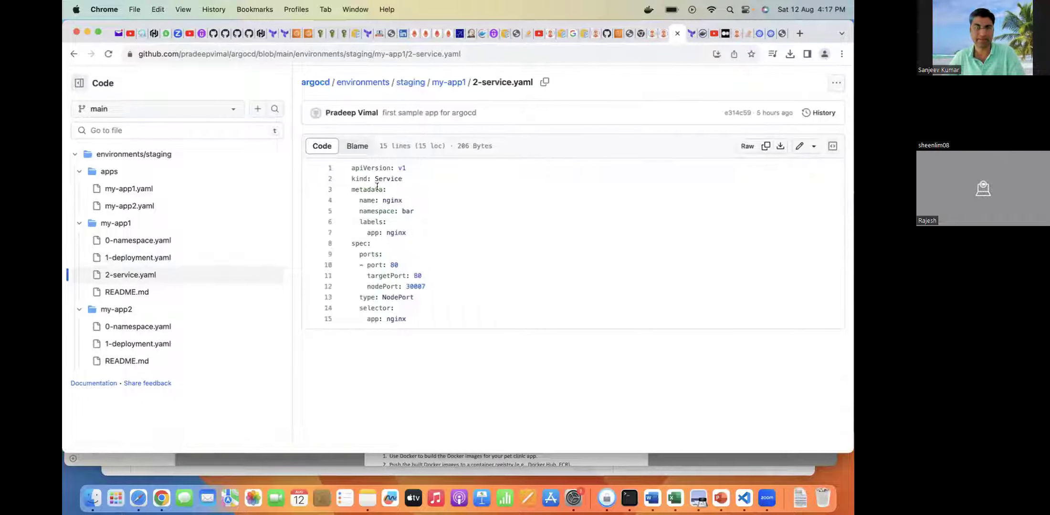
{"action": "double_click", "coordinate": [385, 298]}
{"action": "left_click", "coordinate": [420, 298]}
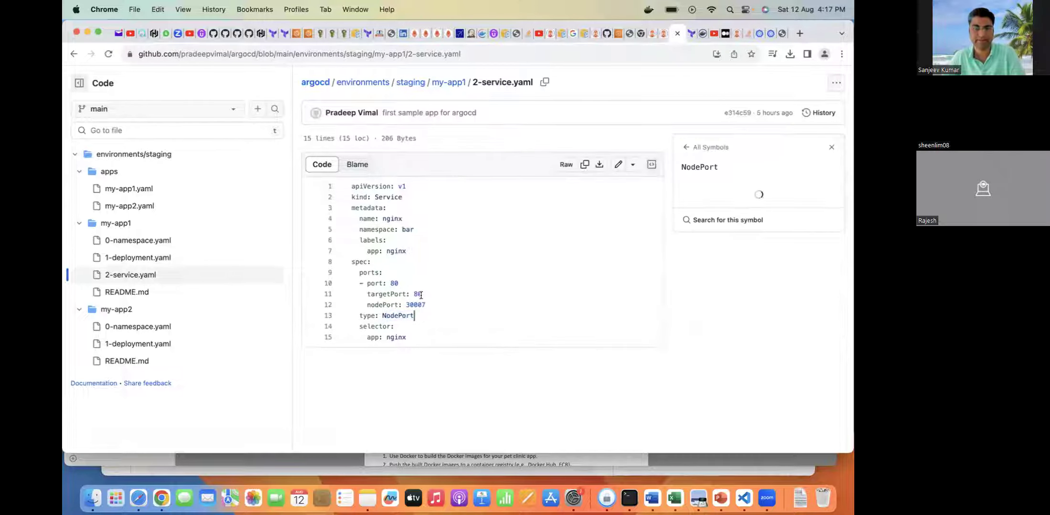
{"action": "left_click_drag", "start_coordinate": [426, 291], "coordinate": [369, 291]}
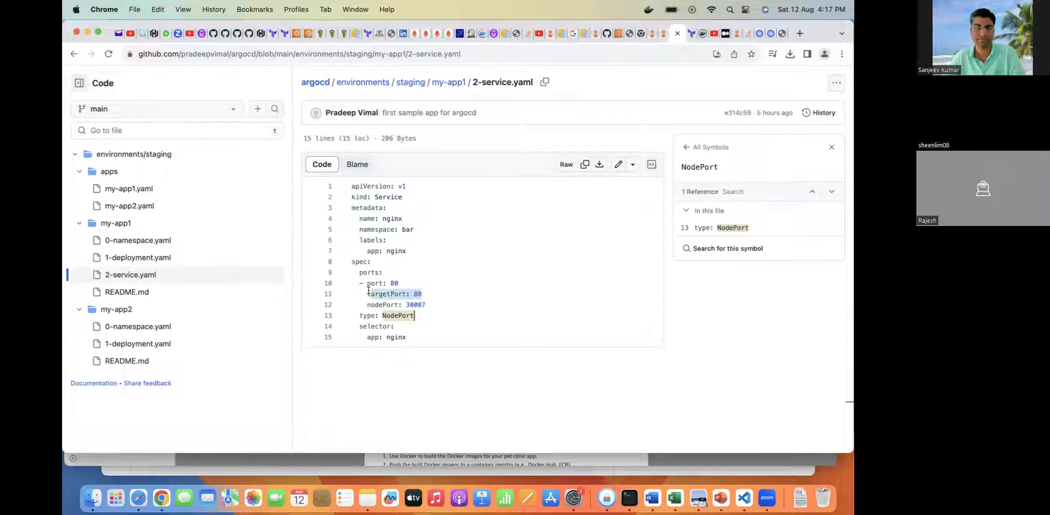
{"action": "left_click_drag", "start_coordinate": [413, 316], "coordinate": [359, 315]}
{"action": "left_click_drag", "start_coordinate": [410, 284], "coordinate": [371, 283]}
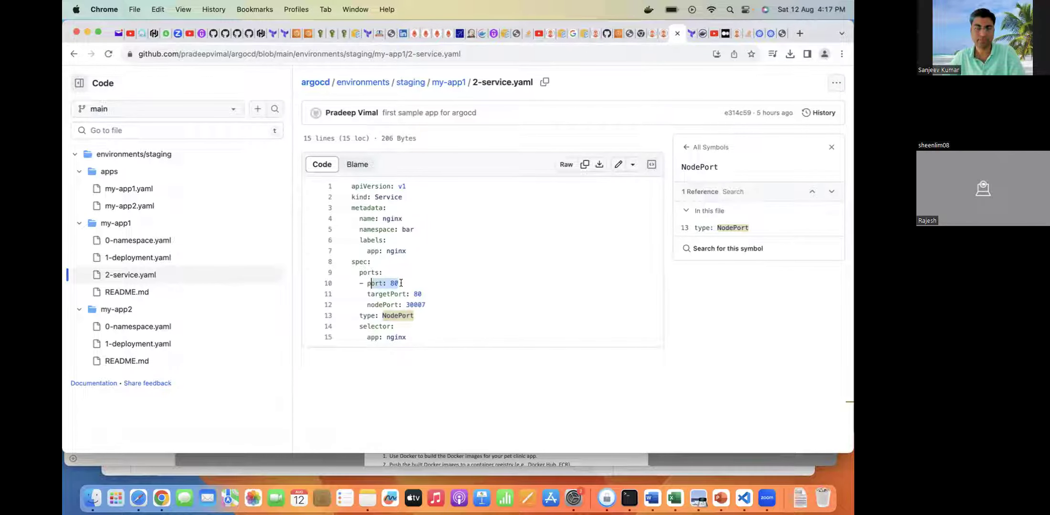
{"action": "left_click_drag", "start_coordinate": [426, 306], "coordinate": [368, 301]}
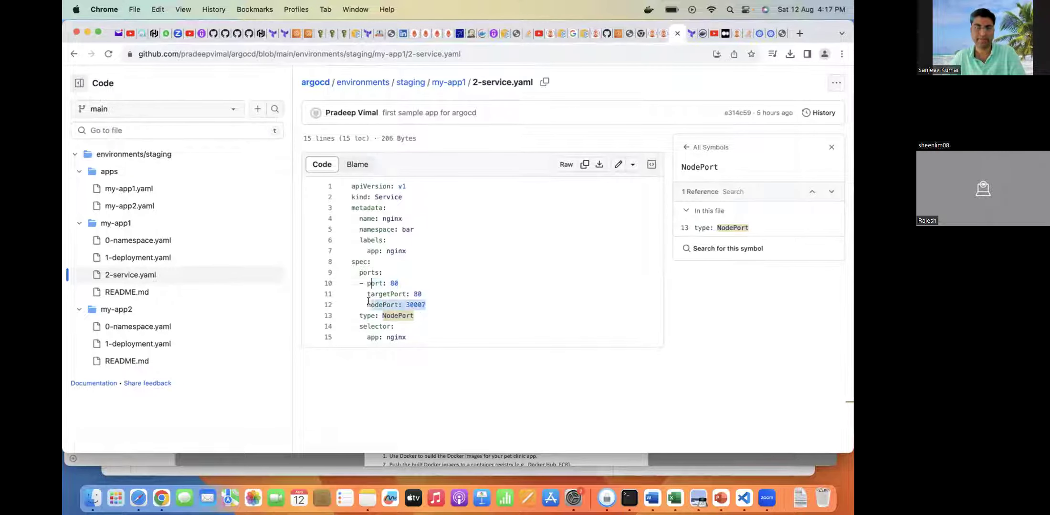
{"action": "left_click", "coordinate": [425, 305]}
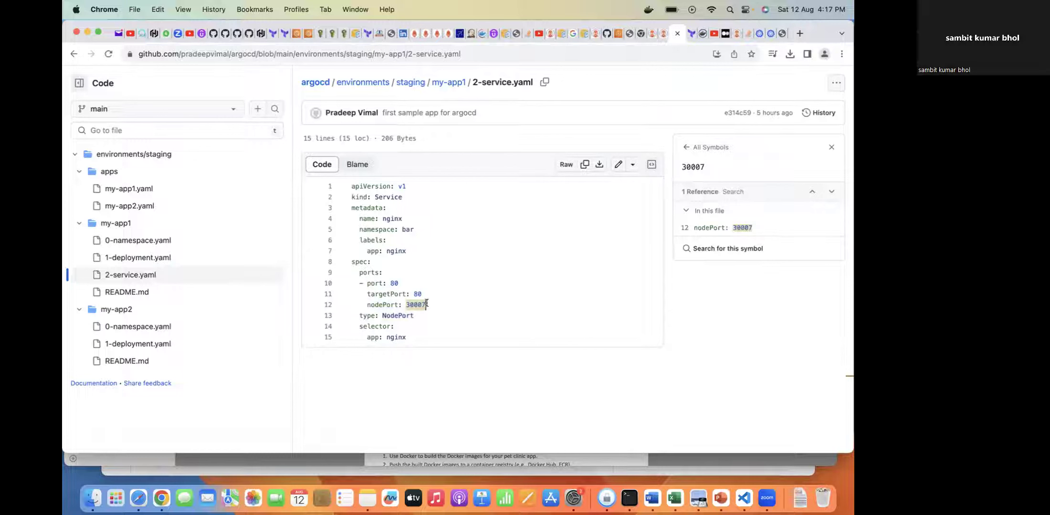
- Return to my-app1's 1-deployment.yaml and review its memory and CPU requests and limits and its replica count
{"action": "left_click", "coordinate": [109, 257]}
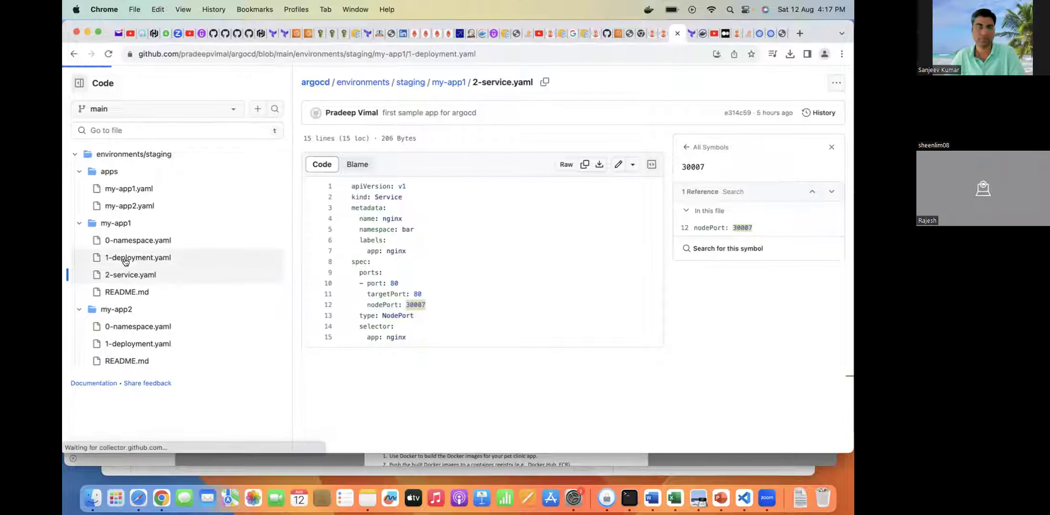
{"action": "scroll", "coordinate": [497, 301], "scroll_direction": "down", "scroll_amount": 3}
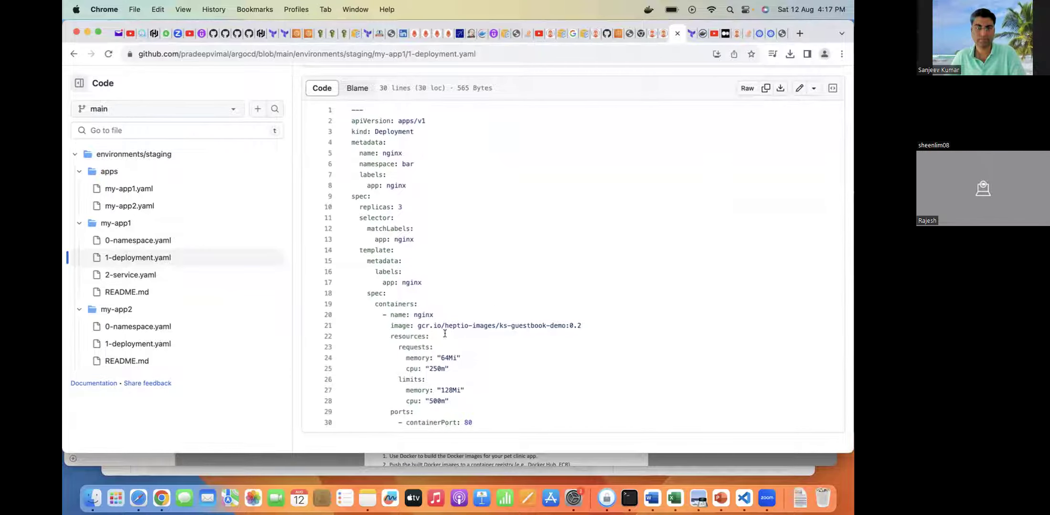
{"action": "left_click_drag", "start_coordinate": [390, 336], "coordinate": [465, 398]}
{"action": "left_click", "coordinate": [460, 399]}
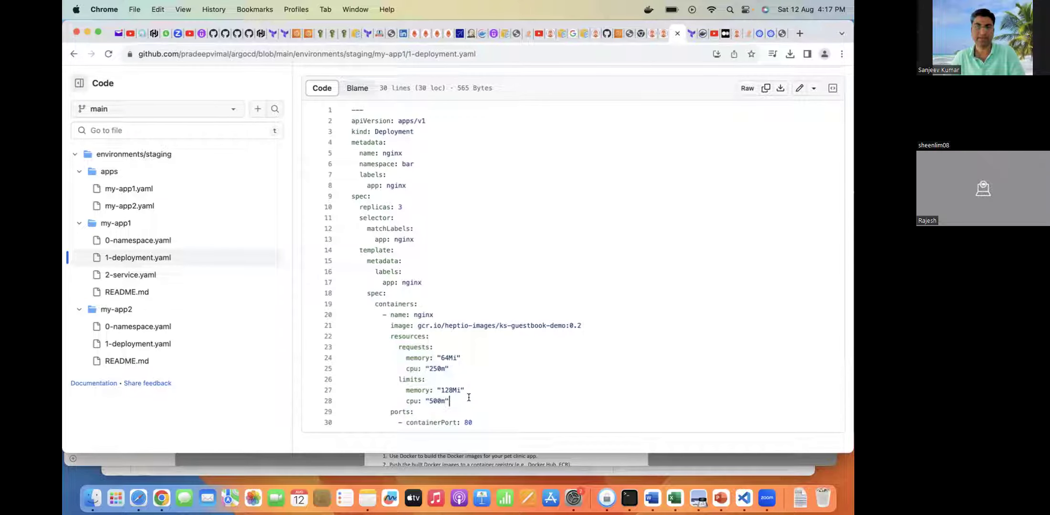
{"action": "left_click_drag", "start_coordinate": [475, 398], "coordinate": [358, 384]}
{"action": "left_click_drag", "start_coordinate": [338, 363], "coordinate": [343, 359]}
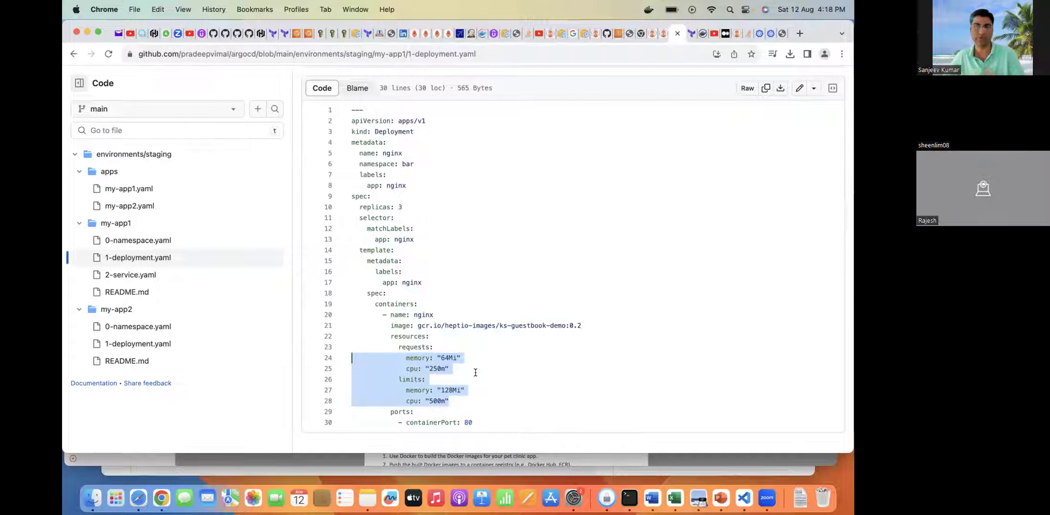
{"action": "scroll", "coordinate": [476, 373], "scroll_direction": "down", "scroll_amount": 1}
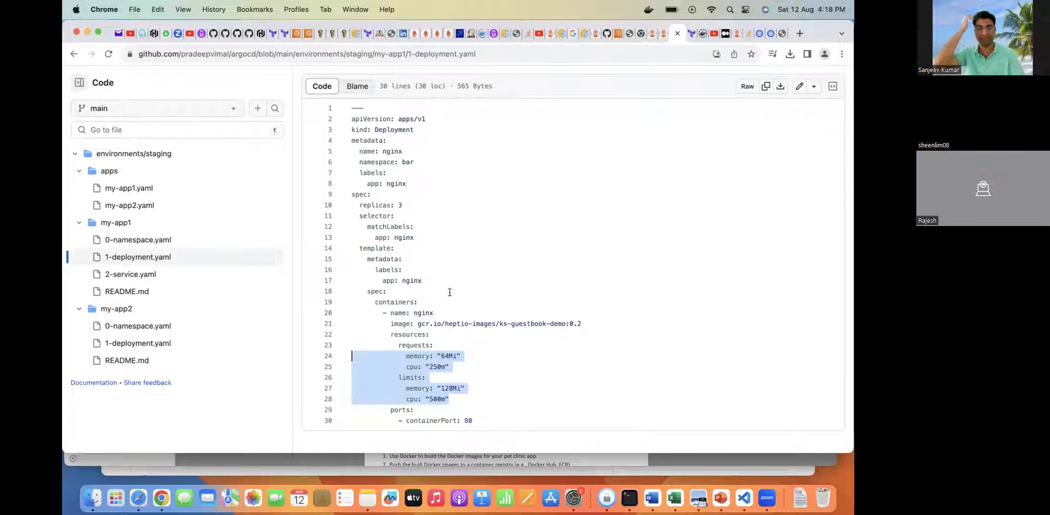
{"action": "left_click_drag", "start_coordinate": [405, 206], "coordinate": [358, 204]}
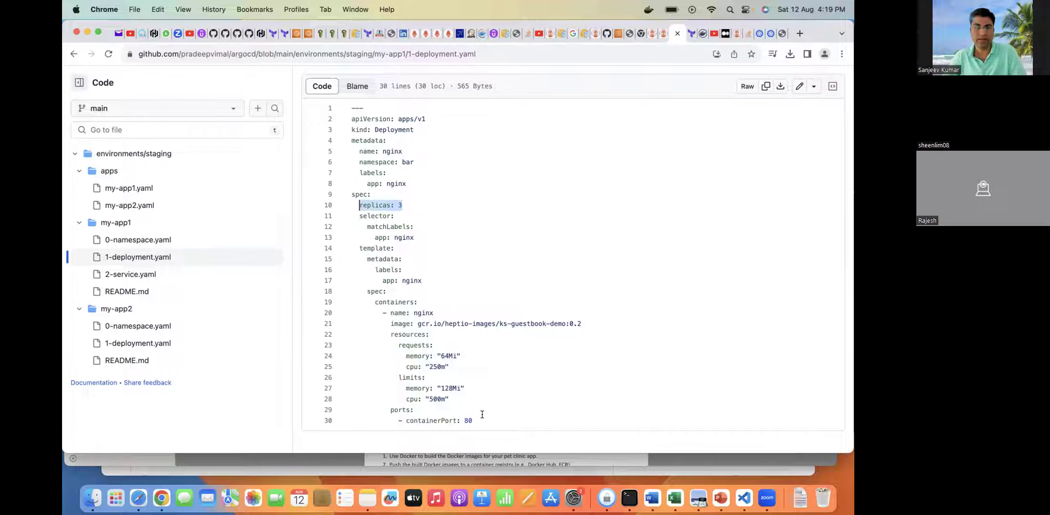
- Reopen my-app1's 2-service.yaml and highlight the service type line
{"action": "left_click", "coordinate": [135, 276]}
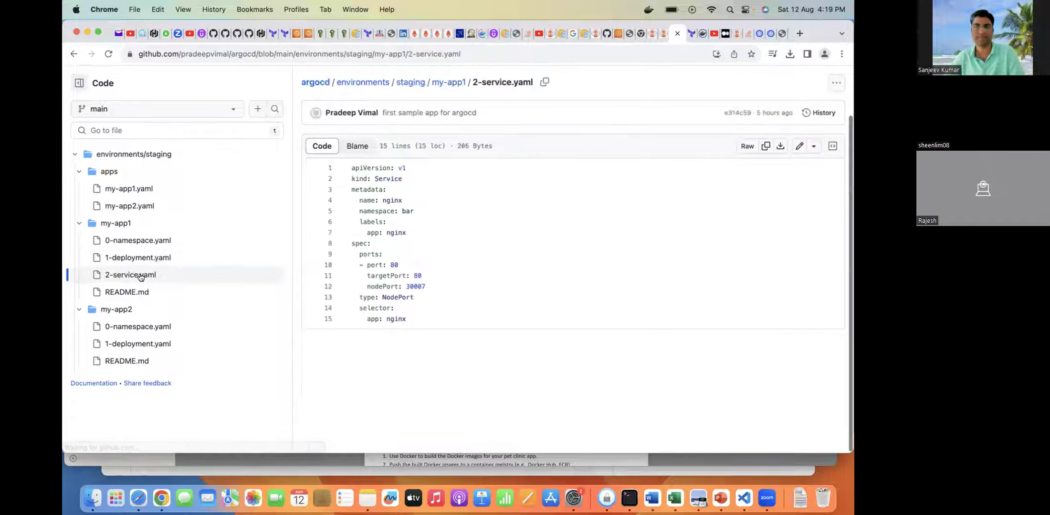
{"action": "left_click_drag", "start_coordinate": [418, 298], "coordinate": [358, 299]}
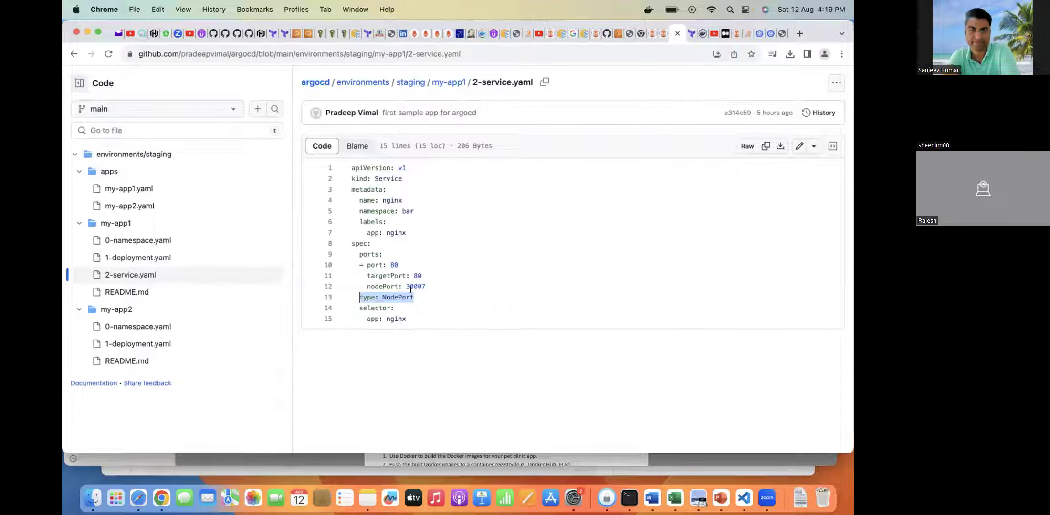
- View the Fancy Guestbook page at localhost:8081 and highlight the port in its address
{"action": "left_click", "coordinate": [778, 34]}
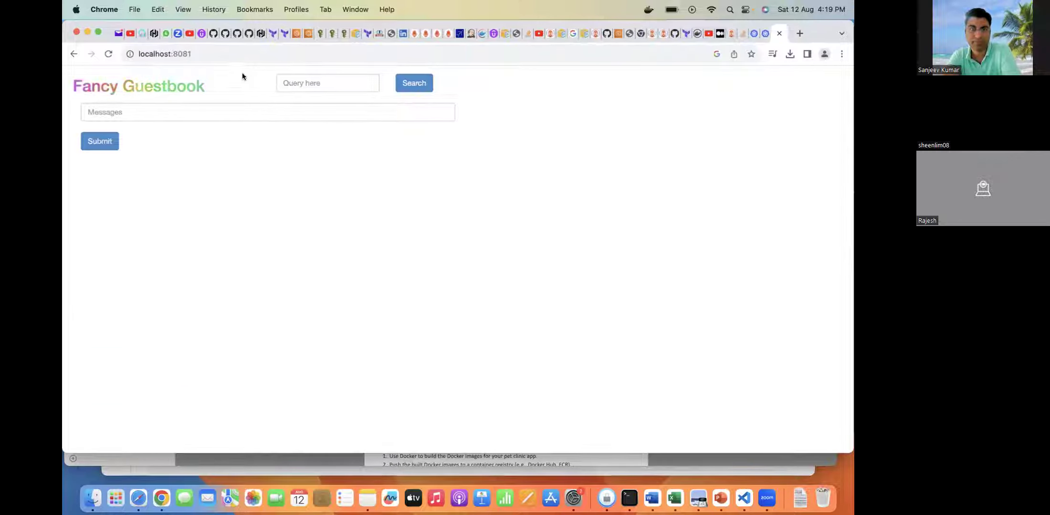
{"action": "left_click", "coordinate": [206, 53]}
{"action": "left_click", "coordinate": [206, 53]}
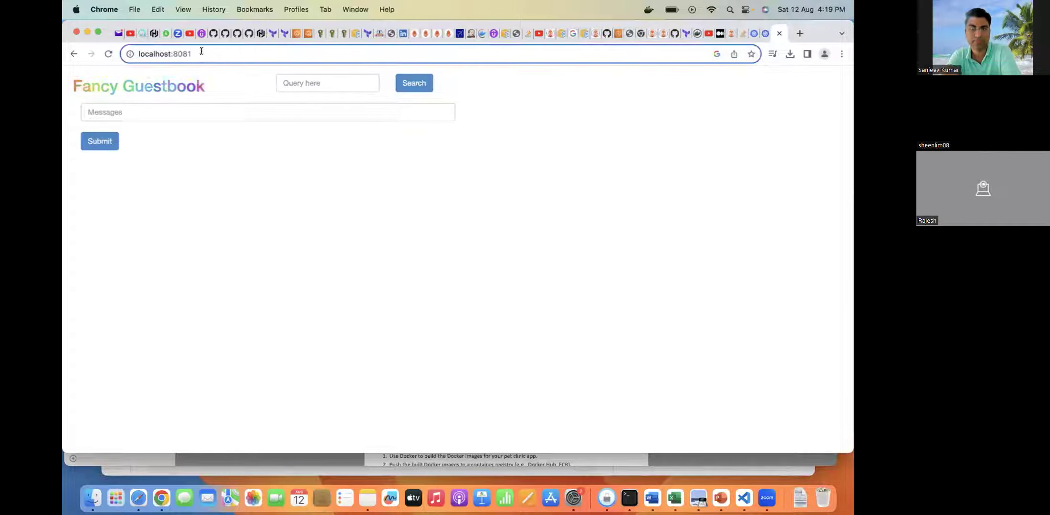
{"action": "key", "text": "shift+Left"}
{"action": "key", "text": "shift+Left"}
{"action": "key", "text": "shift+Left"}
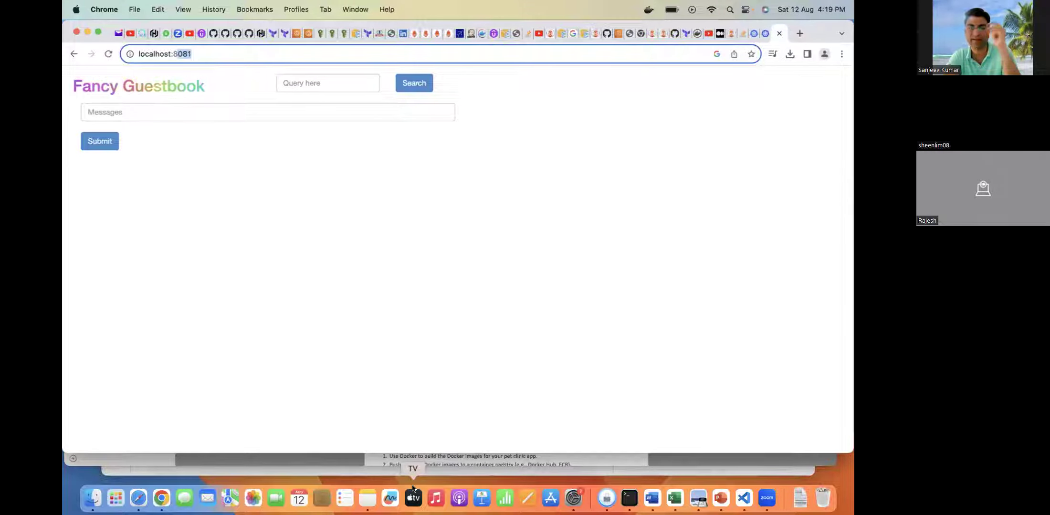
- Switch back to Argo CD and show the Applications overview
{"action": "left_click", "coordinate": [730, 34]}
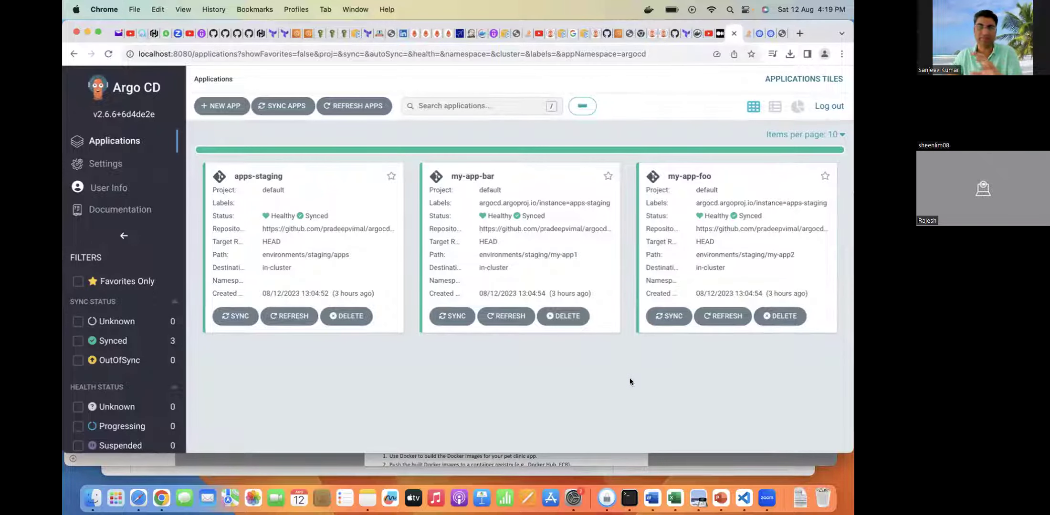
{"action": "left_click", "coordinate": [127, 145]}
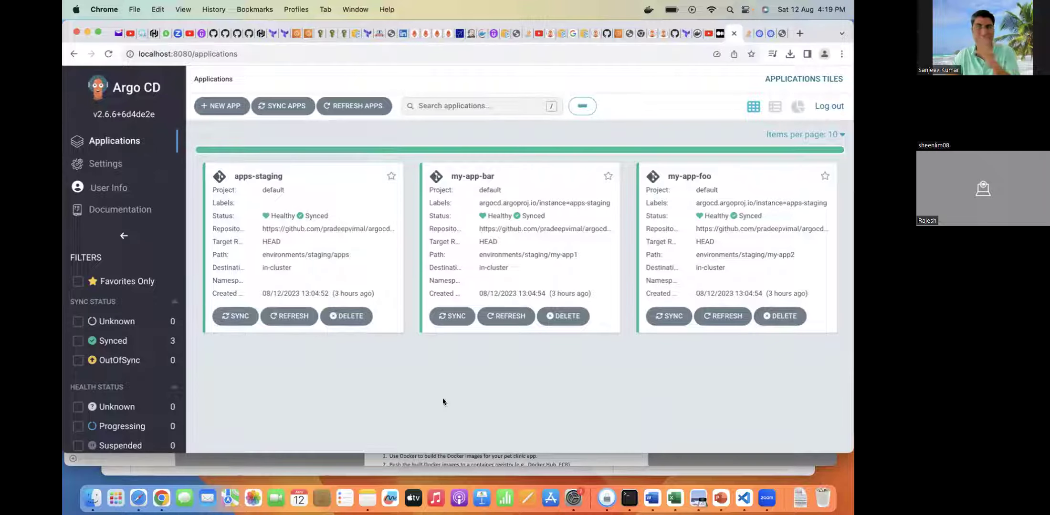
- Switch to the Terminal session in the staging directory and clear its screen
{"action": "left_click", "coordinate": [629, 498]}
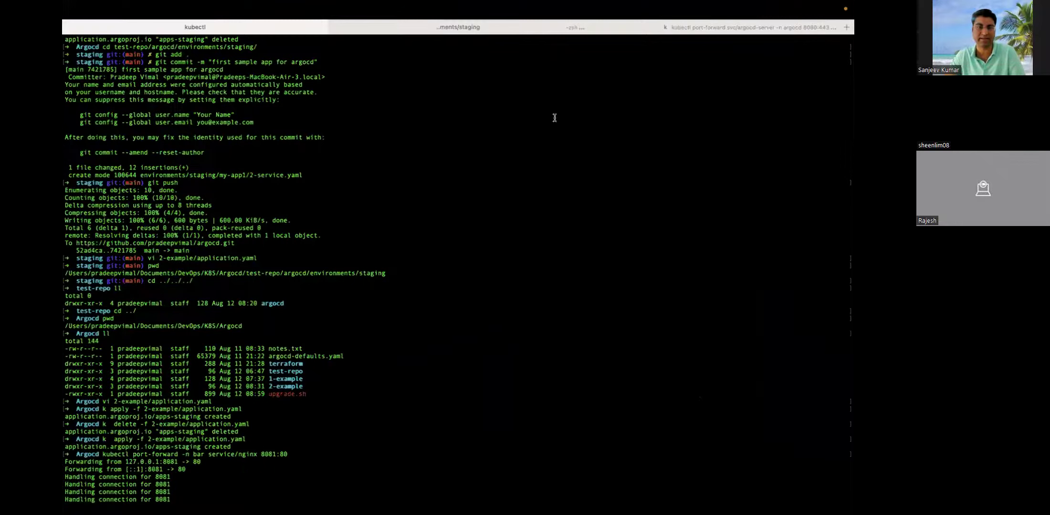
{"action": "mouse_move", "coordinate": [185, 19]}
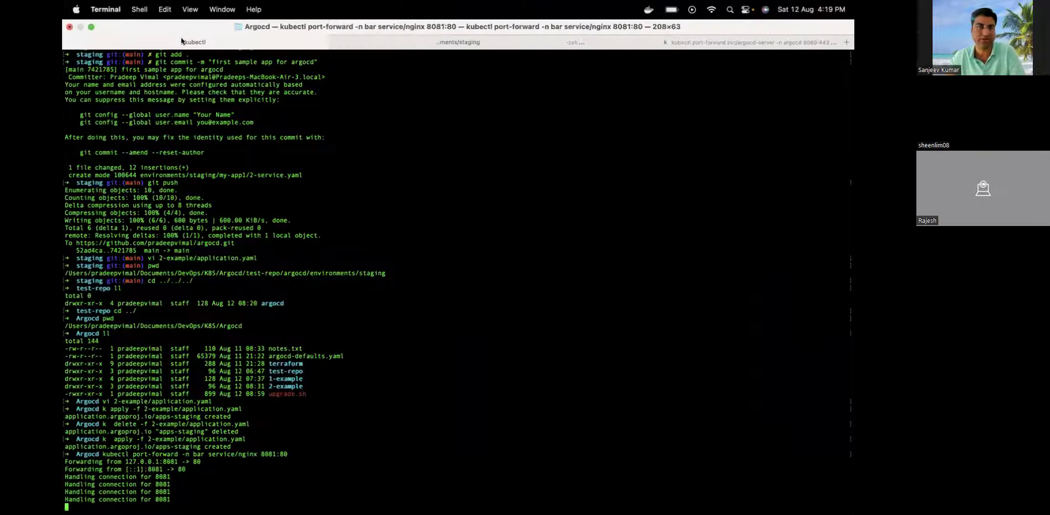
{"action": "left_click", "coordinate": [355, 46]}
{"action": "type", "text": "clear"}
{"action": "key", "text": "Return"}
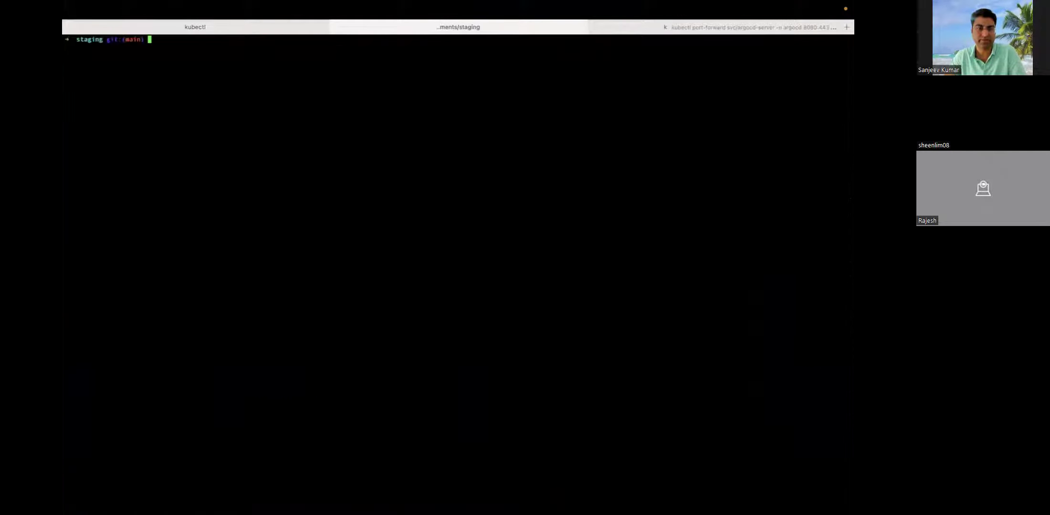
- Try to delete the application with "k delete -f 2-example/application.yaml" from the staging directory, adapting the earlier apply command
{"action": "key", "text": "Up"}
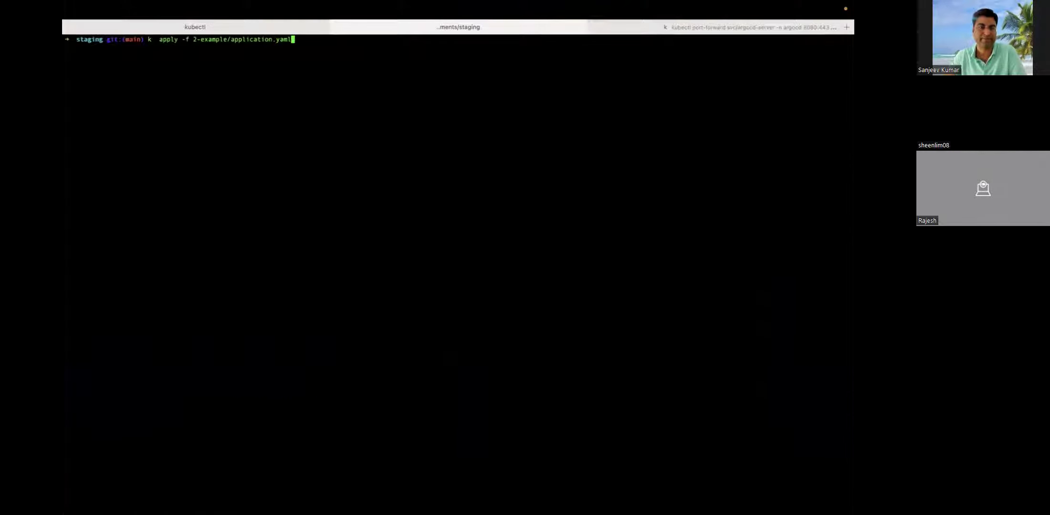
{"action": "key", "text": "Left"}
{"action": "key", "text": "Left"}
{"action": "key", "text": "Left"}
{"action": "key", "text": "Left"}
{"action": "key", "text": "Left"}
{"action": "key", "text": "Left"}
{"action": "key", "text": "Left"}
{"action": "key", "text": "Left"}
{"action": "key", "text": "Left"}
{"action": "key", "text": "Left"}
{"action": "key", "text": "Left"}
{"action": "key", "text": "Left"}
{"action": "key", "text": "Left"}
{"action": "key", "text": "Left"}
{"action": "key", "text": "Left"}
{"action": "key", "text": "Left"}
{"action": "key", "text": "Left"}
{"action": "key", "text": "Left"}
{"action": "key", "text": "Left"}
{"action": "key", "text": "Left"}
{"action": "key", "text": "Left"}
{"action": "key", "text": "Left"}
{"action": "key", "text": "Left"}
{"action": "key", "text": "Left"}
{"action": "key", "text": "Left"}
{"action": "key", "text": "Left"}
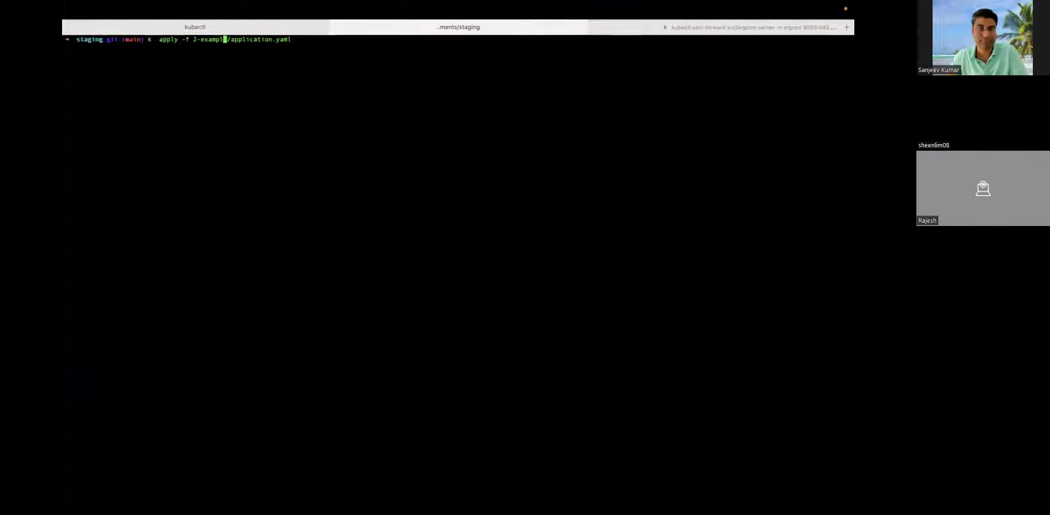
{"action": "key", "text": "Left"}
{"action": "key", "text": "BackSpace"}
{"action": "key", "text": "BackSpace"}
{"action": "key", "text": "BackSpace"}
{"action": "key", "text": "BackSpace"}
{"action": "key", "text": "BackSpace"}
{"action": "type", "text": "delete"}
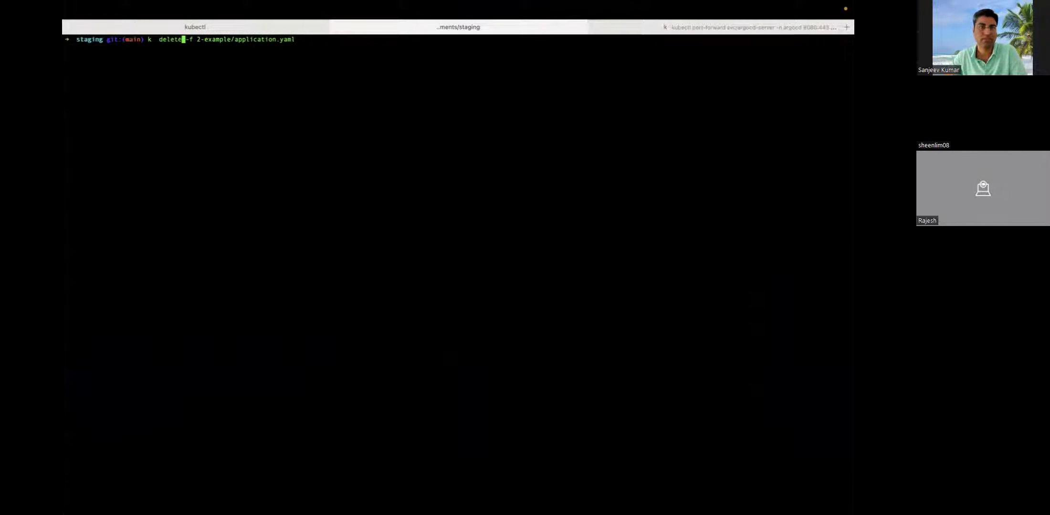
{"action": "key", "text": "Return"}
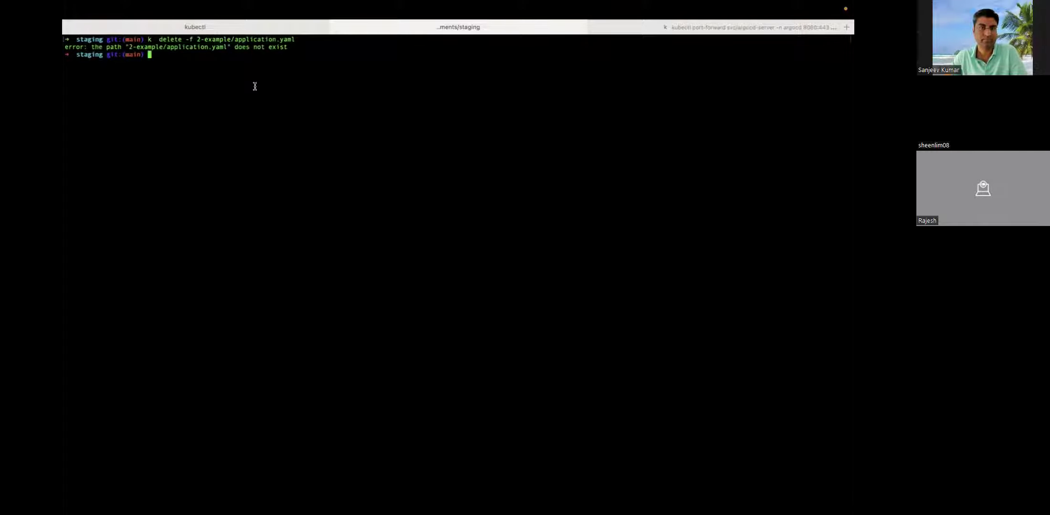
- Check the working directory path, move up through test-repo to the Argocd folder and list its contents
{"action": "type", "text": "pwd"}
{"action": "key", "text": "Return"}
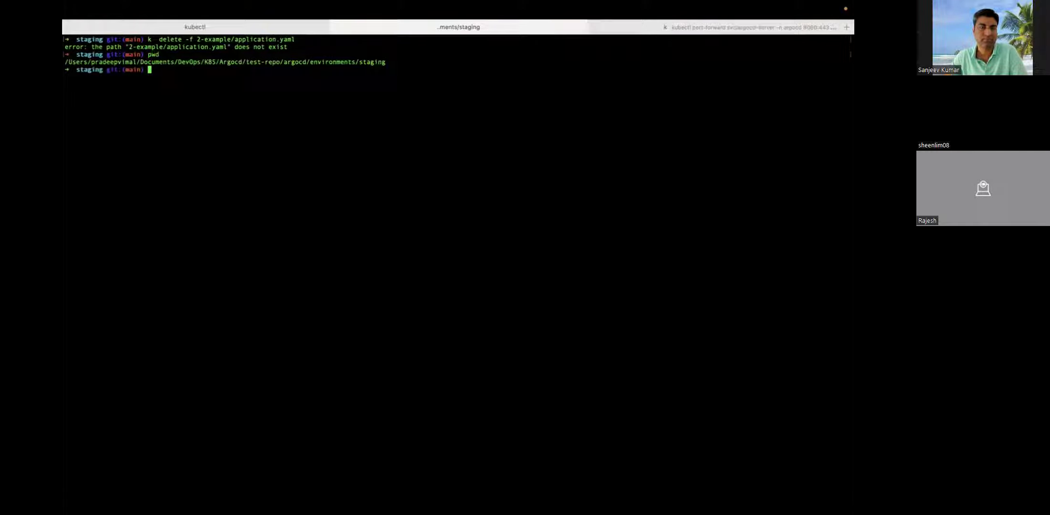
{"action": "type", "text": "cd ../../../"}
{"action": "key", "text": "Return"}
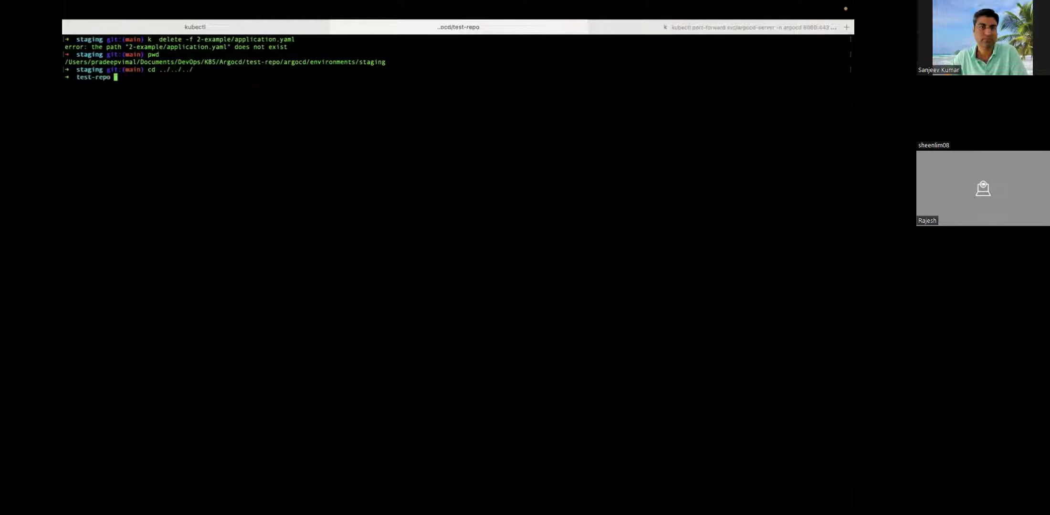
{"action": "type", "text": "ll"}
{"action": "key", "text": "Return"}
{"action": "type", "text": "cd ../"}
{"action": "key", "text": "Return"}
{"action": "type", "text": "ll"}
{"action": "key", "text": "Return"}
- Run "k delete -f 2-example/application.yaml" from the Argocd folder and check the Applications overview in Argo CD
{"action": "type", "text": "ll"}
{"action": "key", "text": "BackSpace"}
{"action": "key", "text": "BackSpace"}
{"action": "key", "text": "Up"}
{"action": "key", "text": "Up"}
{"action": "key", "text": "Up"}
{"action": "key", "text": "Up"}
{"action": "key", "text": "Up"}
{"action": "key", "text": "Up"}
{"action": "key", "text": "Return"}
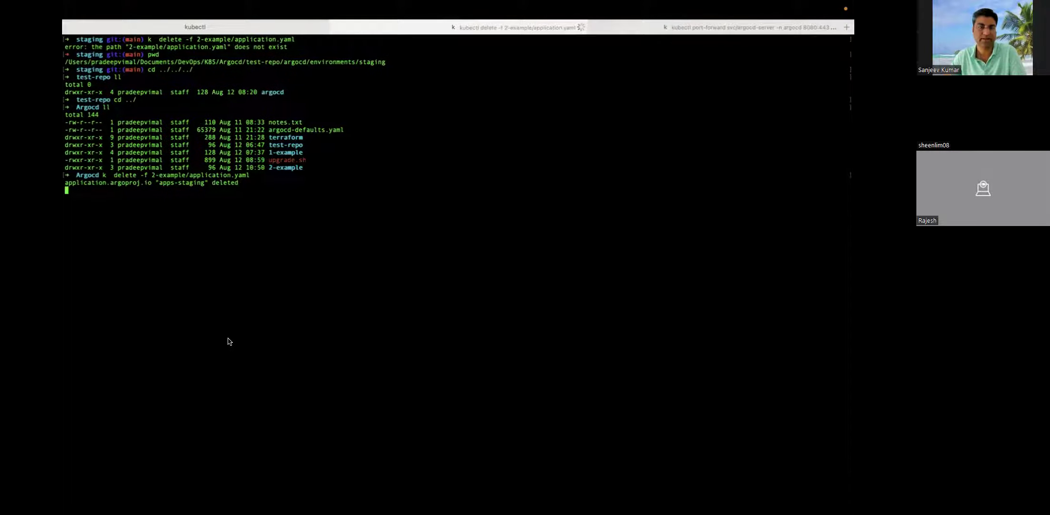
{"action": "key", "text": "ctrl+Left"}
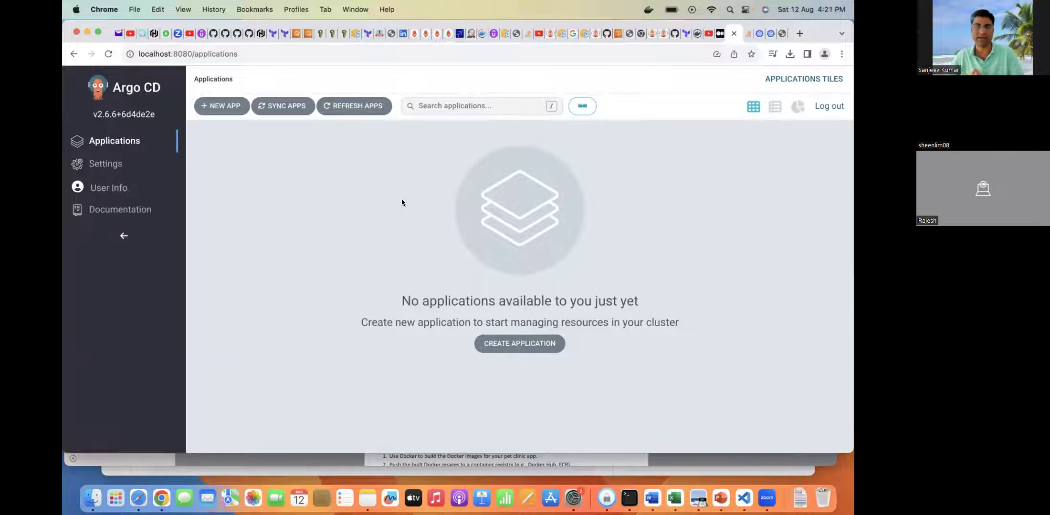
- Return to Terminal and recreate the staging application with "k apply -f 2-example/application.yaml"
{"action": "key", "text": "super+Tab"}
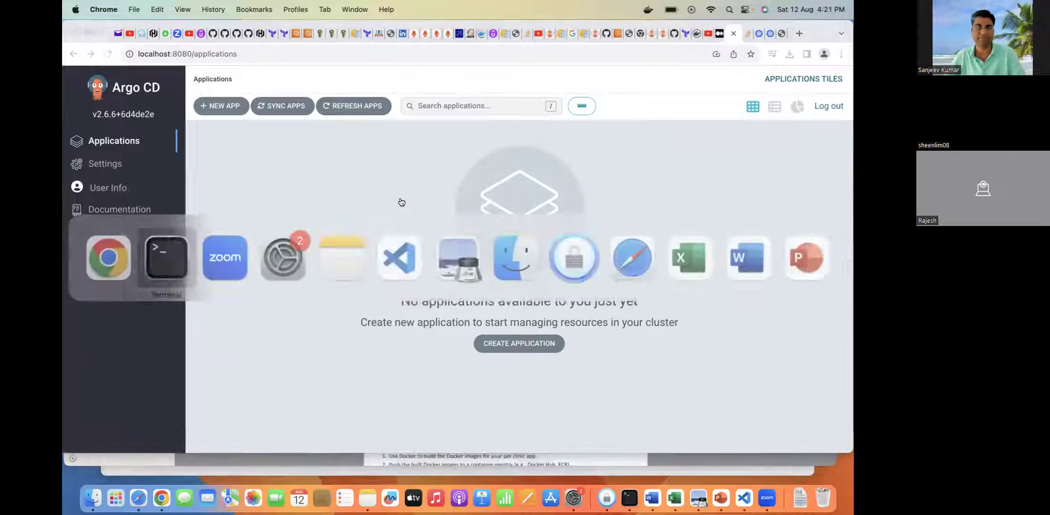
{"action": "key", "text": "Up"}
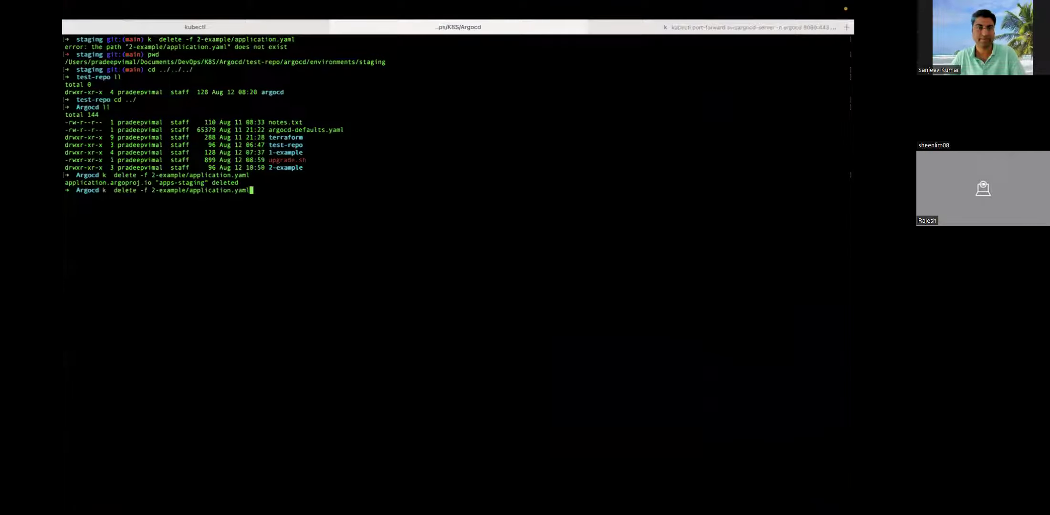
{"action": "key", "text": "Left"}
{"action": "key", "text": "Left"}
{"action": "key", "text": "Left"}
{"action": "key", "text": "Left"}
{"action": "key", "text": "Left"}
{"action": "key", "text": "Left"}
{"action": "key", "text": "Left"}
{"action": "key", "text": "Left"}
{"action": "key", "text": "Left"}
{"action": "key", "text": "Left"}
{"action": "key", "text": "Left"}
{"action": "key", "text": "Left"}
{"action": "key", "text": "Left"}
{"action": "key", "text": "Left"}
{"action": "key", "text": "Left"}
{"action": "key", "text": "Left"}
{"action": "key", "text": "Left"}
{"action": "key", "text": "Left"}
{"action": "key", "text": "Left"}
{"action": "key", "text": "Left"}
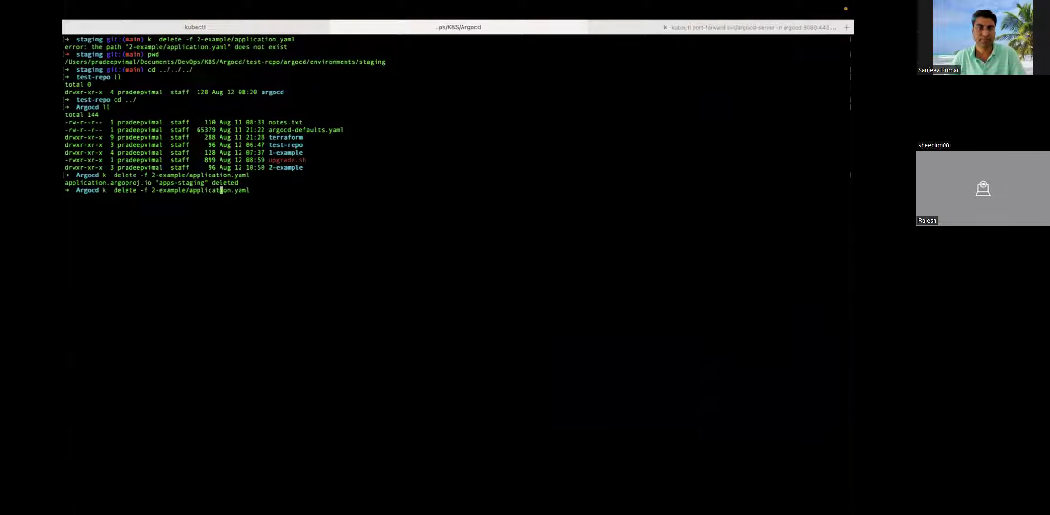
{"action": "key", "text": "Left"}
{"action": "key", "text": "Left"}
{"action": "key", "text": "Left"}
{"action": "key", "text": "Left"}
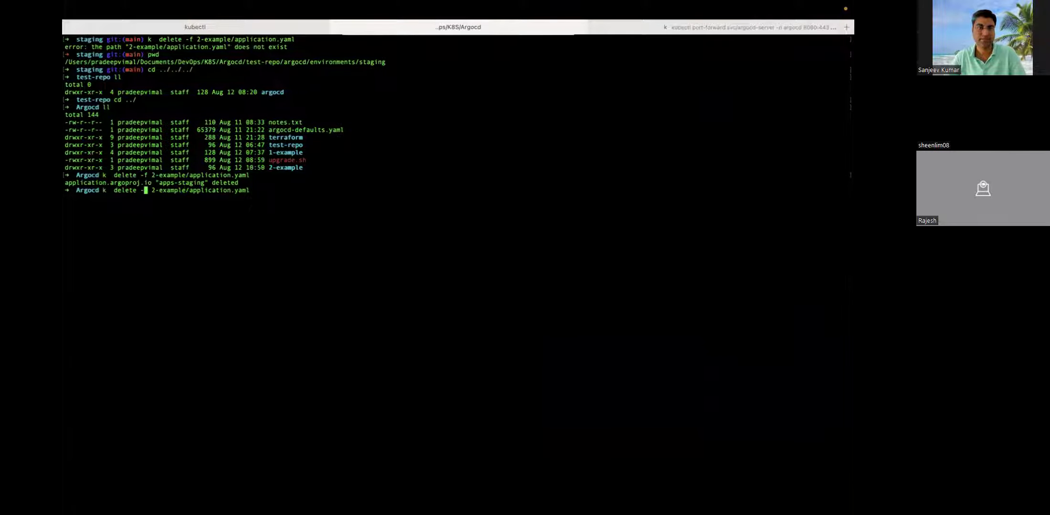
{"action": "key", "text": "BackSpace"}
{"action": "key", "text": "BackSpace"}
{"action": "key", "text": "BackSpace"}
{"action": "key", "text": "BackSpace"}
{"action": "key", "text": "BackSpace"}
{"action": "key", "text": "BackSpace"}
{"action": "key", "text": "BackSpace"}
{"action": "type", "text": "apply"}
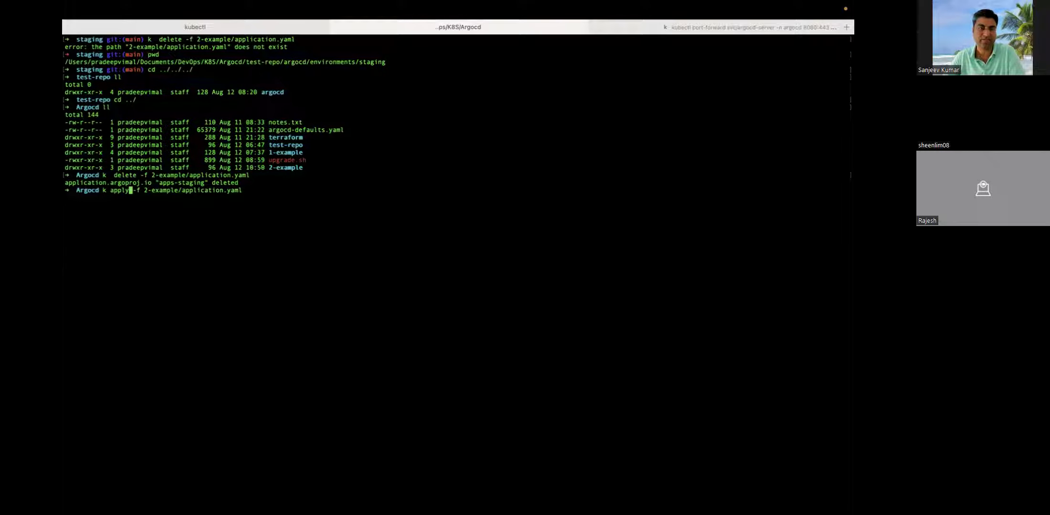
{"action": "key", "text": "Return"}
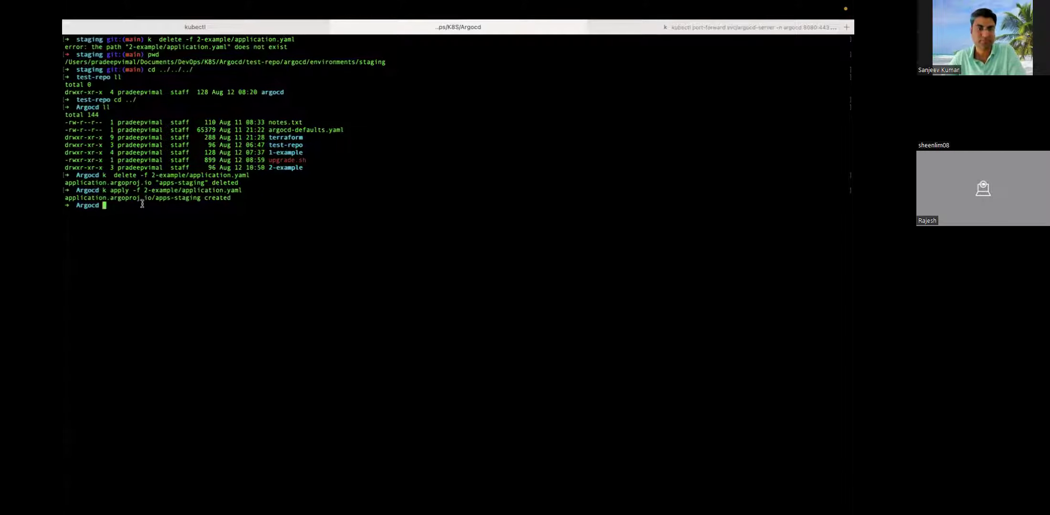
- Switch to Argo CD, open the my-app-bar application and examine its resource tree through to the pods
{"action": "key", "text": "ctrl+Left"}
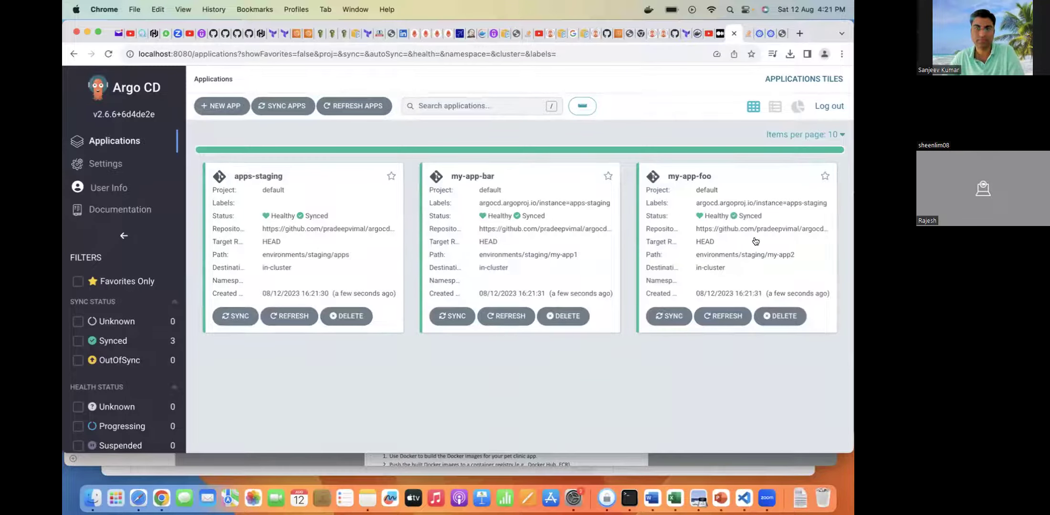
{"action": "left_click", "coordinate": [535, 217]}
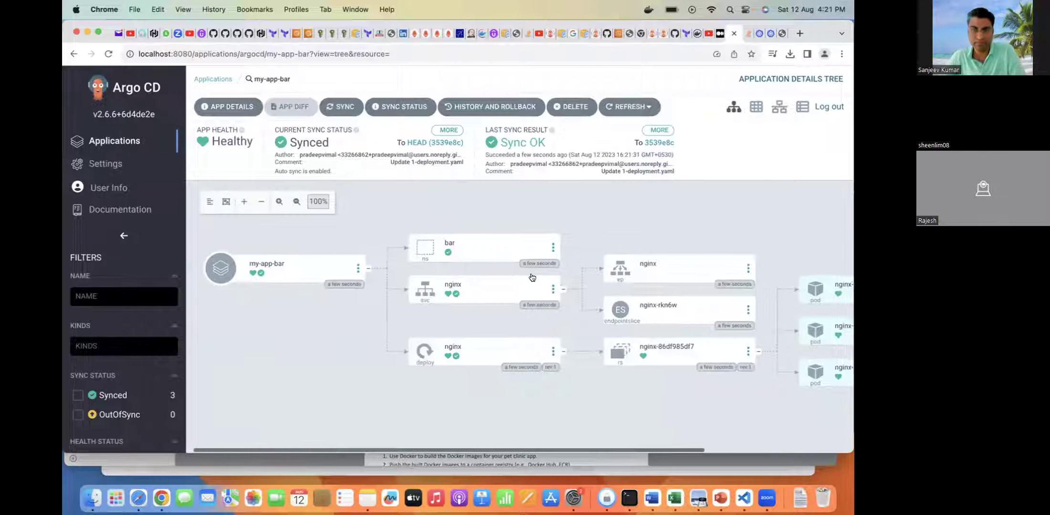
{"action": "scroll", "coordinate": [320, 276], "scroll_direction": "right", "scroll_amount": 2}
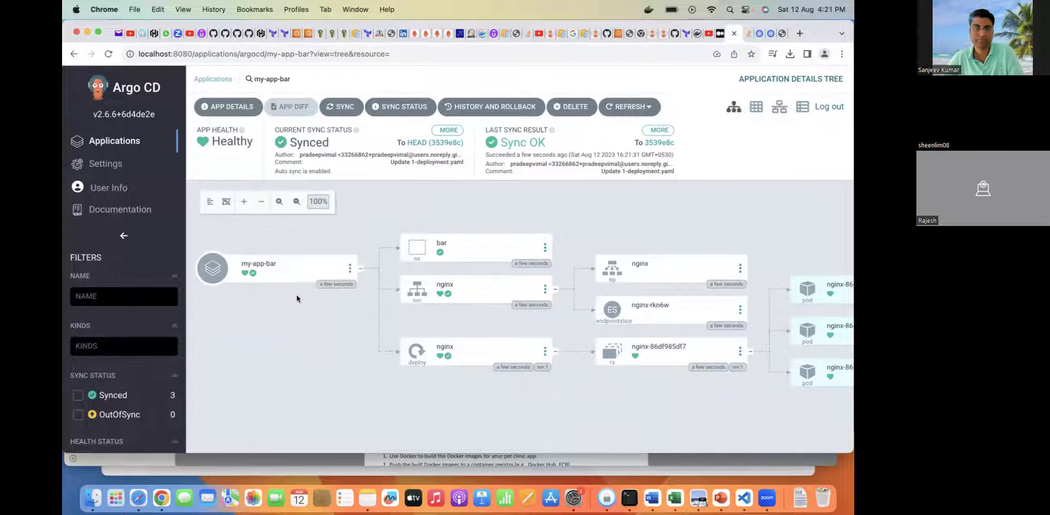
{"action": "scroll", "coordinate": [296, 298], "scroll_direction": "right", "scroll_amount": 10}
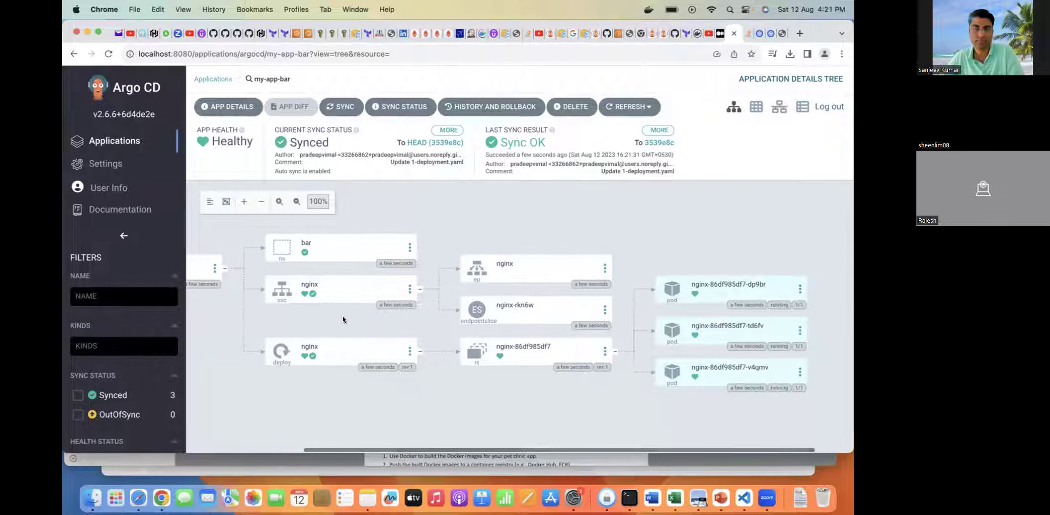
{"action": "scroll", "coordinate": [343, 315], "scroll_direction": "right", "scroll_amount": 3}
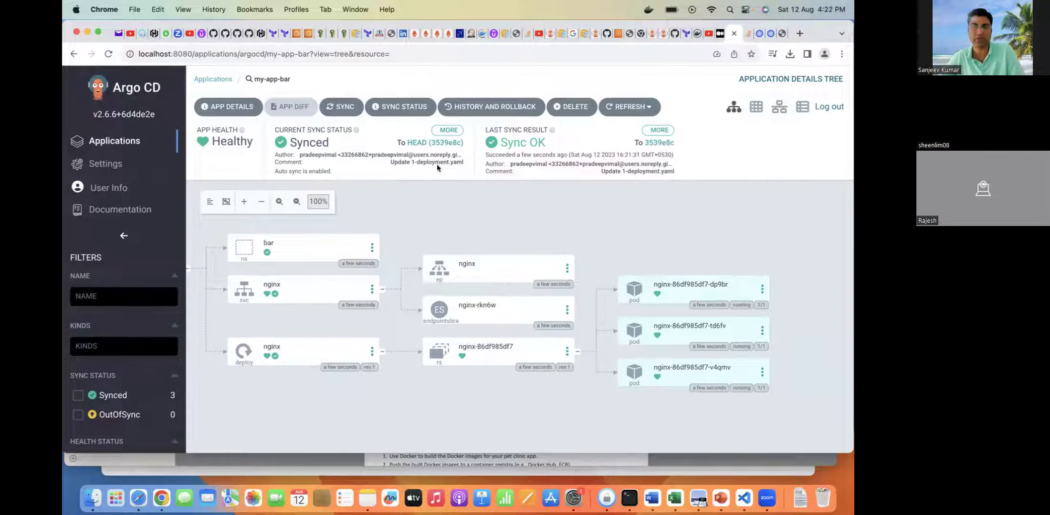
- Return to the Applications overview and open my-app-foo to examine its resource tree and pod
{"action": "left_click", "coordinate": [157, 144]}
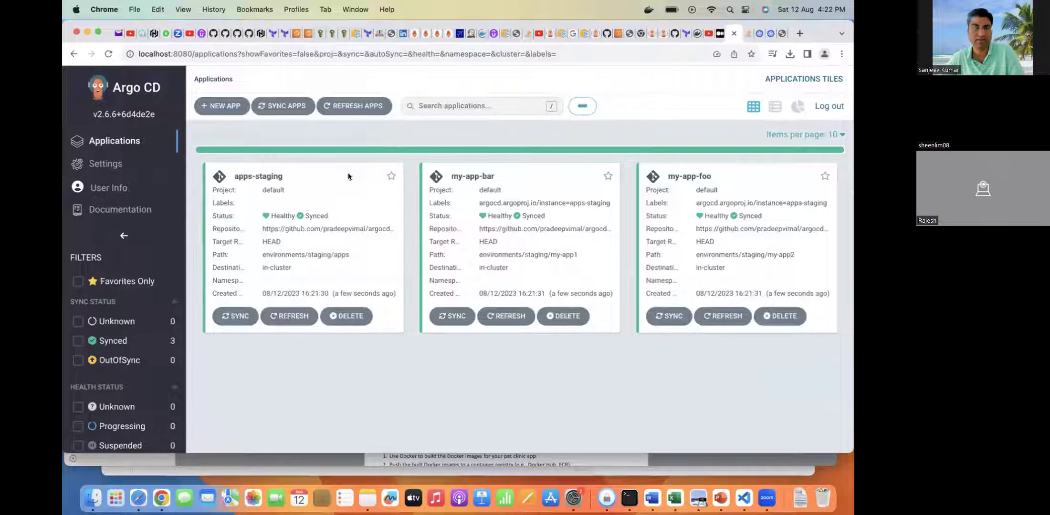
{"action": "left_click", "coordinate": [693, 177]}
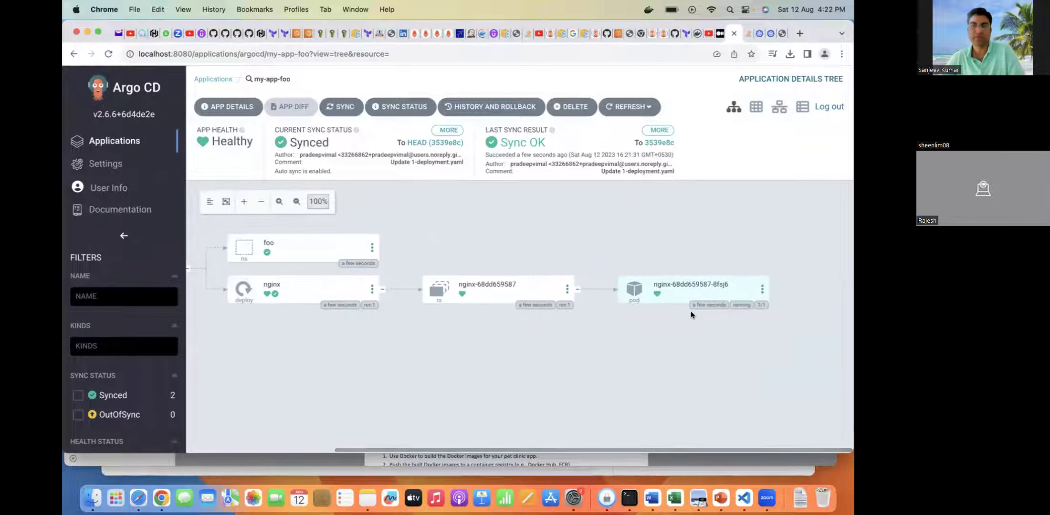
{"action": "mouse_move", "coordinate": [707, 288]}
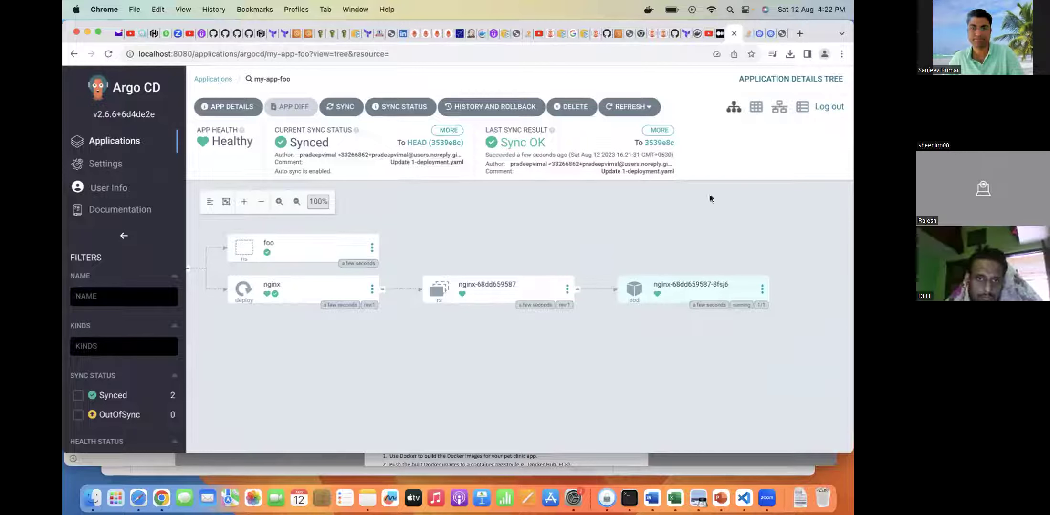
- Open my-app2's 1-deployment.yaml on GitHub and try to remove the replica count directly in the code view
{"action": "left_click", "coordinate": [674, 34]}
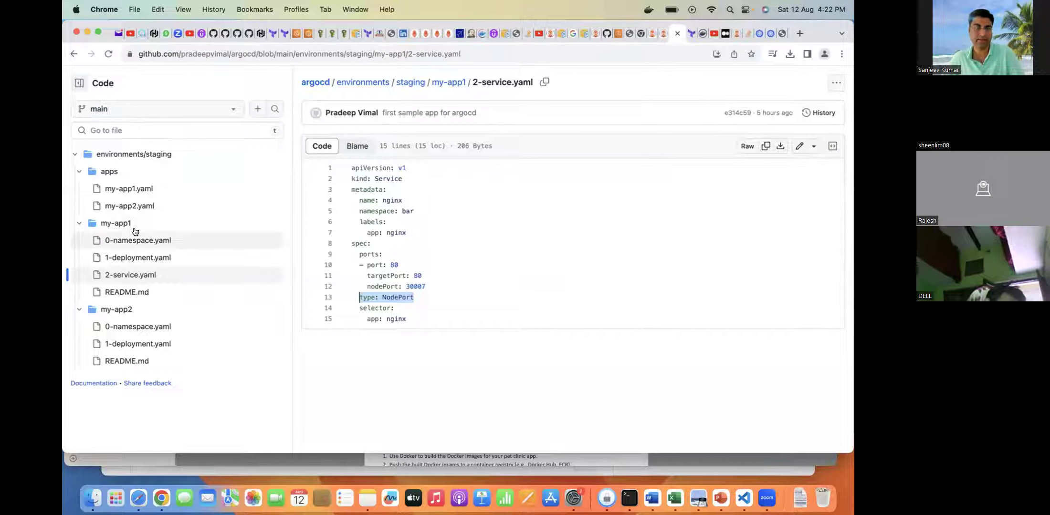
{"action": "right_click", "coordinate": [144, 337]}
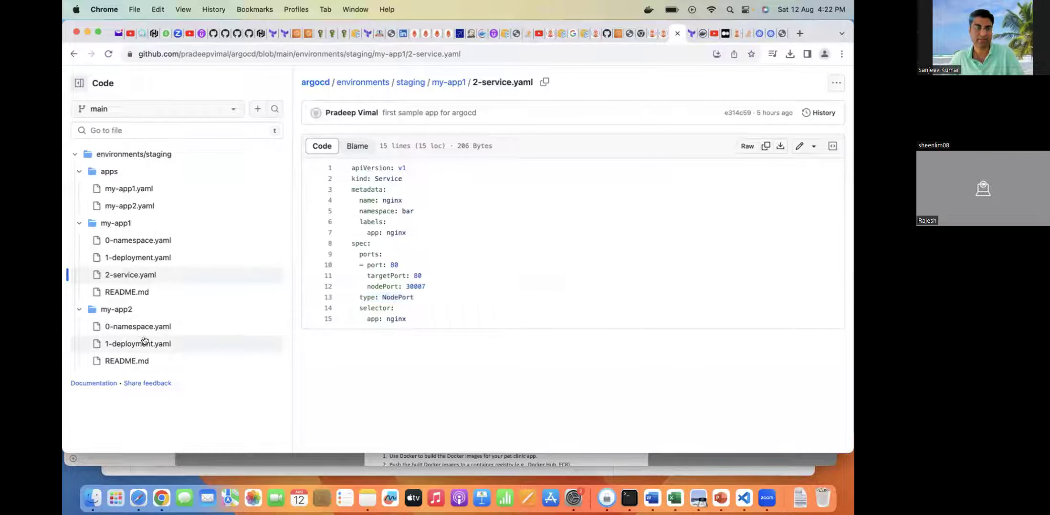
{"action": "left_click", "coordinate": [136, 345]}
{"action": "left_click", "coordinate": [136, 345]}
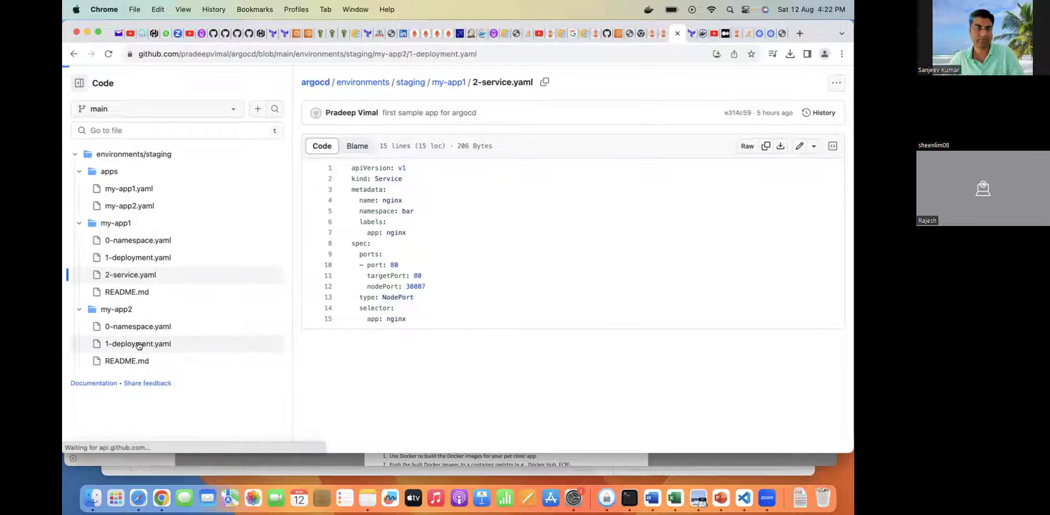
{"action": "left_click", "coordinate": [404, 266]}
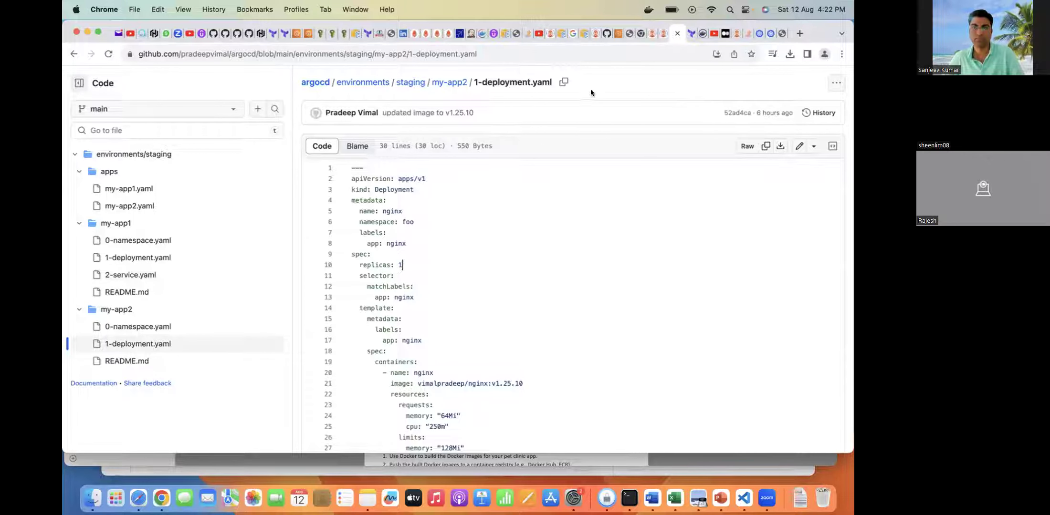
{"action": "left_click", "coordinate": [402, 266]}
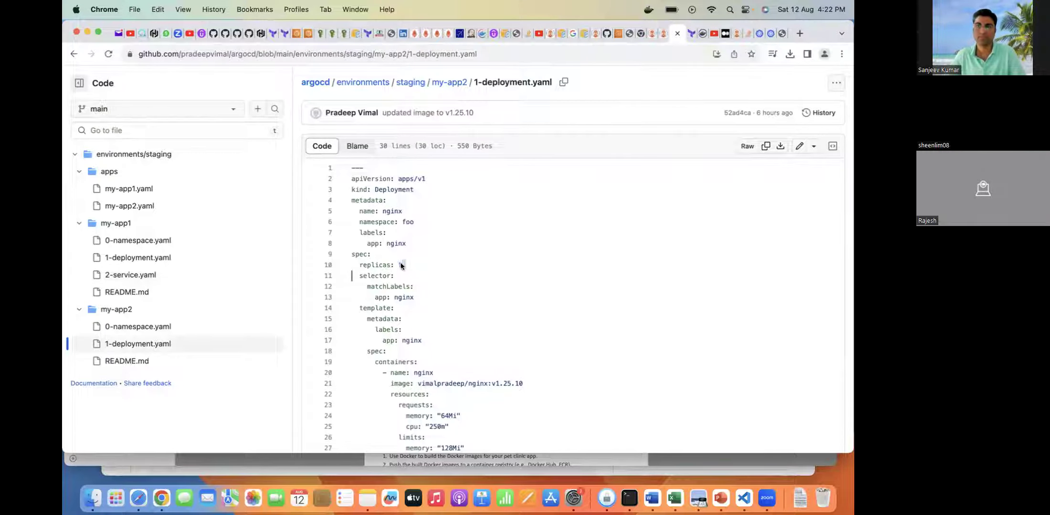
{"action": "key", "text": "BackSpace"}
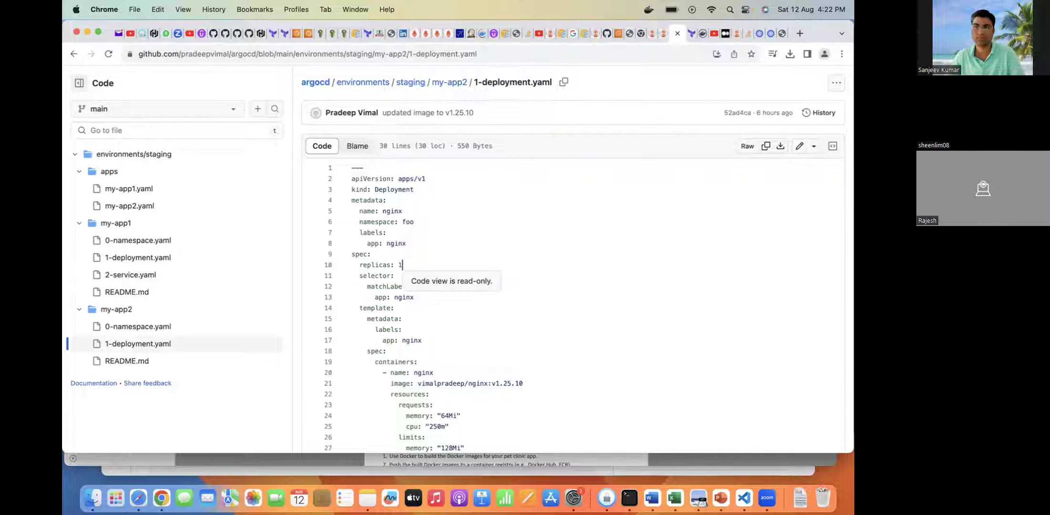
- Edit my-app2's 1-deployment.yaml to set replicas to 2 and commit the change directly to the main branch
{"action": "left_click", "coordinate": [799, 146]}
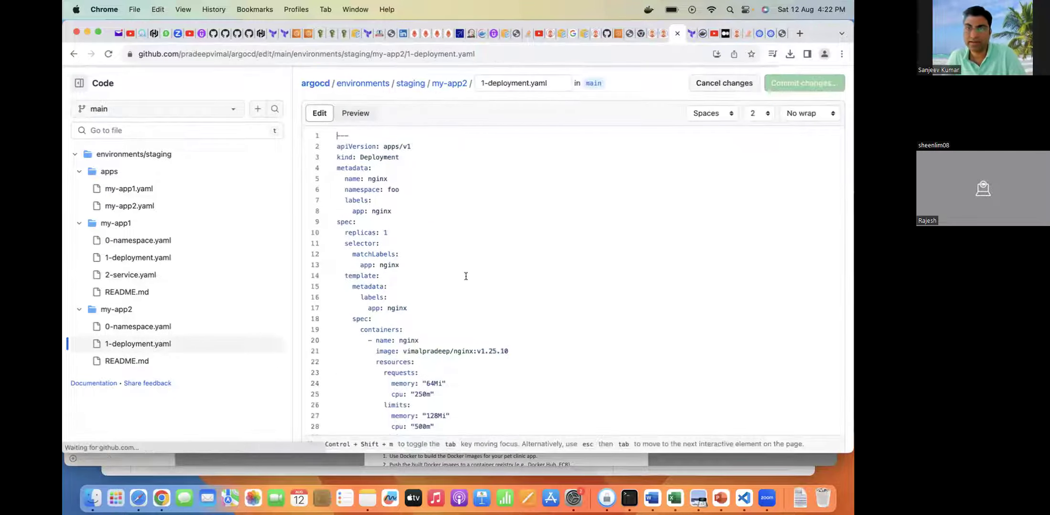
{"action": "left_click", "coordinate": [387, 232]}
{"action": "key", "text": "BackSpace"}
{"action": "type", "text": "2"}
{"action": "left_click", "coordinate": [791, 87]}
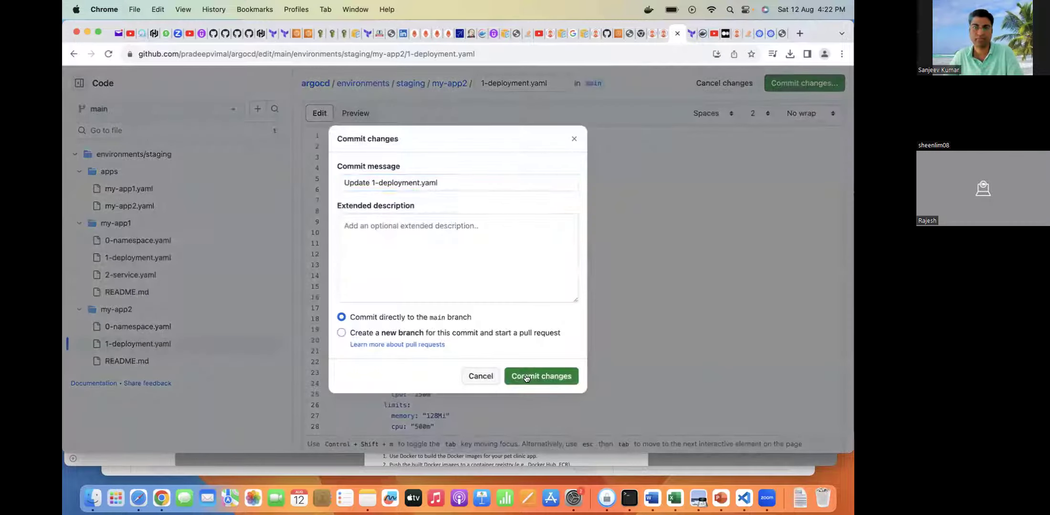
{"action": "left_click", "coordinate": [526, 377]}
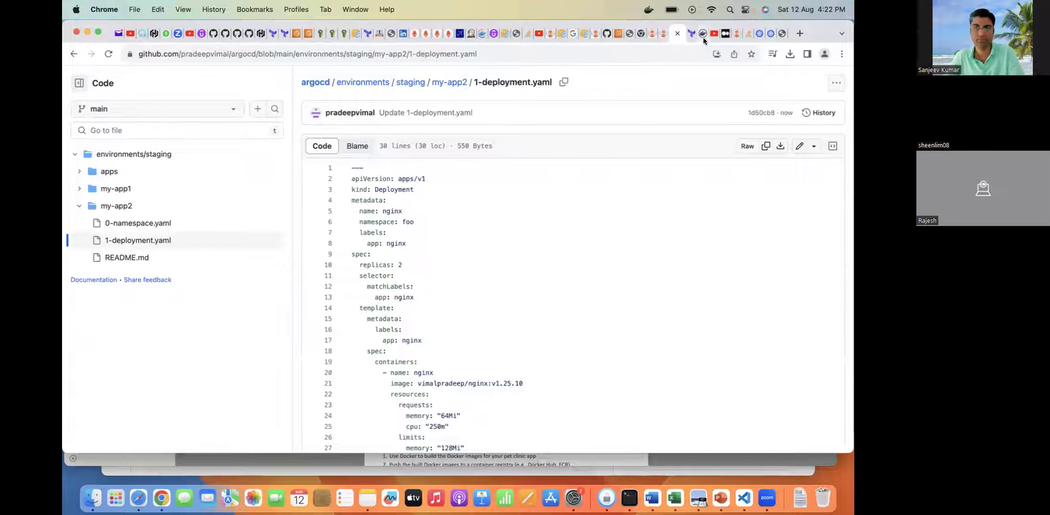
- Switch back to Argo CD and view my-app-foo's sync status and resource tree
{"action": "left_click", "coordinate": [735, 35]}
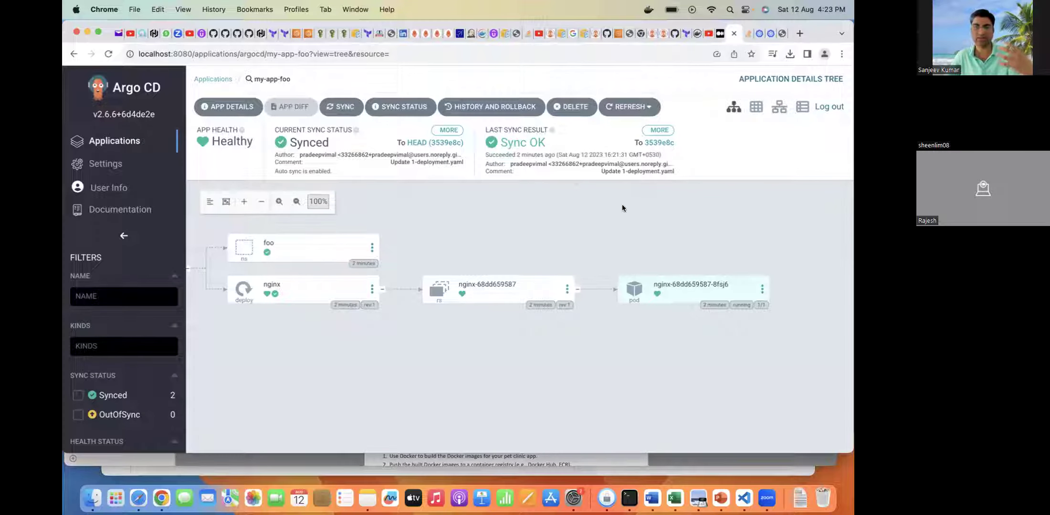
- Synchronize my-app-foo from the Applications overview with the default options and open its resource tree to check the pods
{"action": "left_click", "coordinate": [108, 141]}
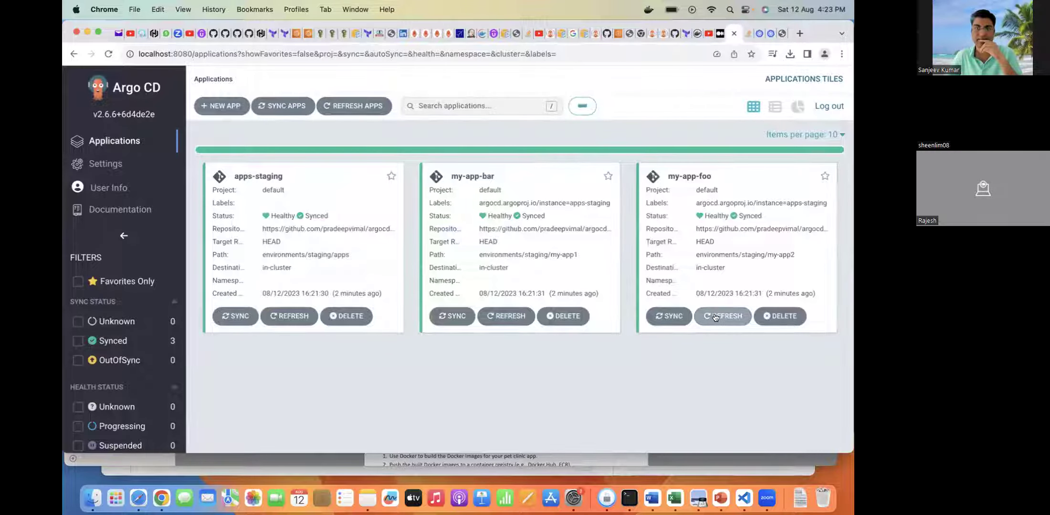
{"action": "left_click", "coordinate": [666, 317]}
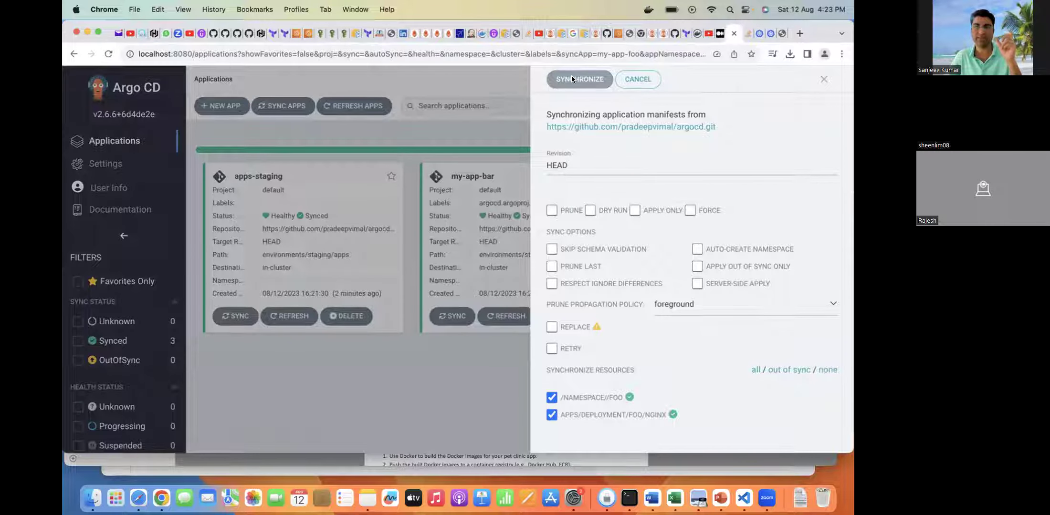
{"action": "left_click", "coordinate": [576, 78]}
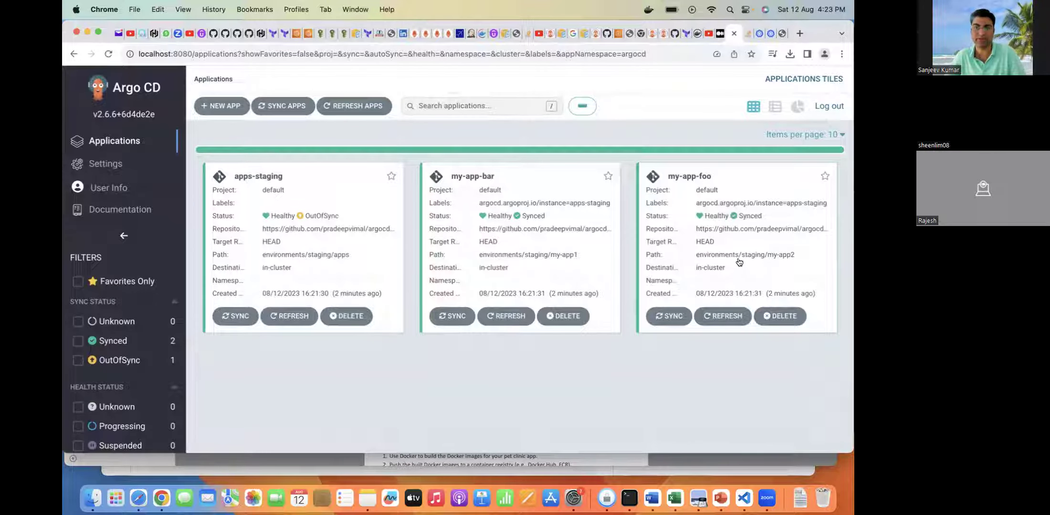
{"action": "left_click", "coordinate": [749, 215]}
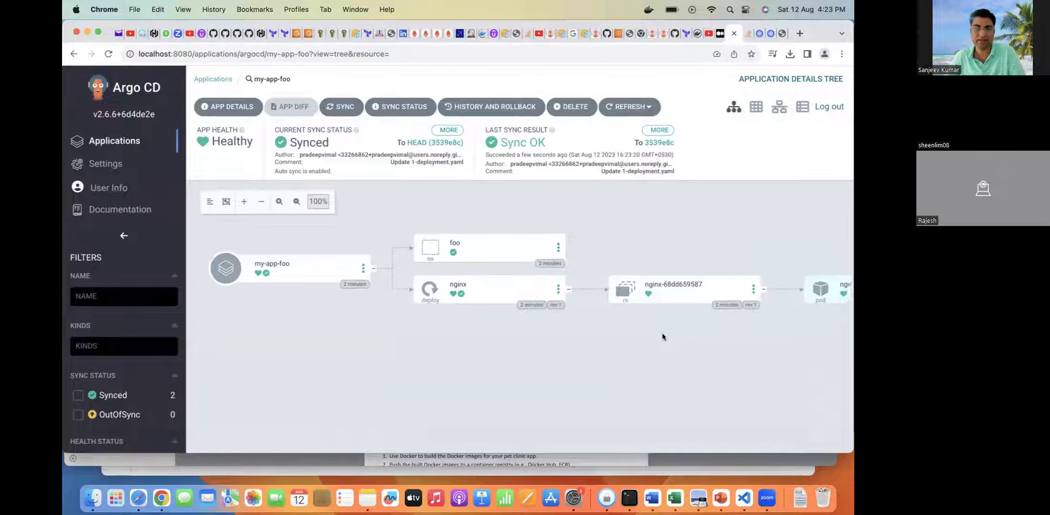
{"action": "scroll", "coordinate": [662, 336], "scroll_direction": "right", "scroll_amount": 5}
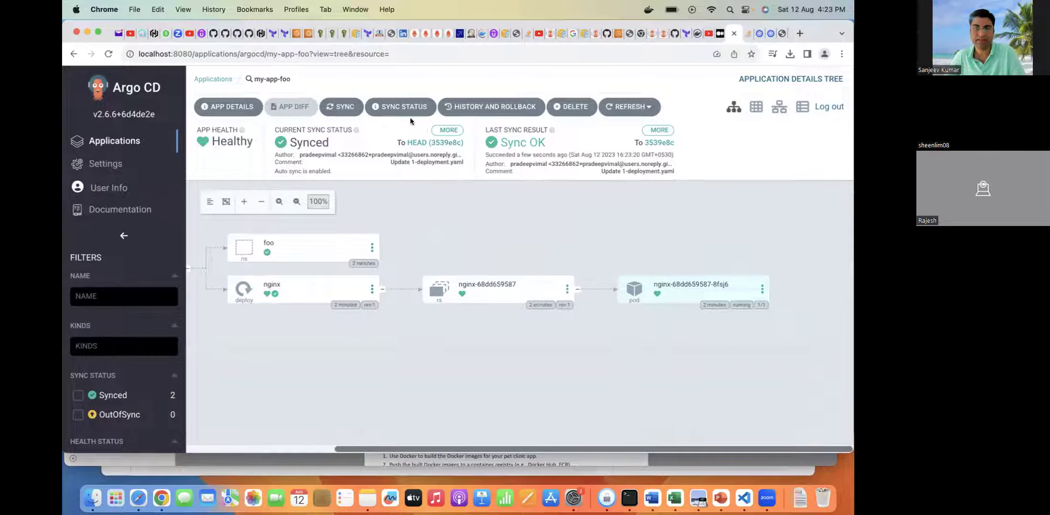
- Run two more synchronizations of my-app-foo from its details page, keeping revision HEAD and all resources selected
{"action": "left_click", "coordinate": [342, 107]}
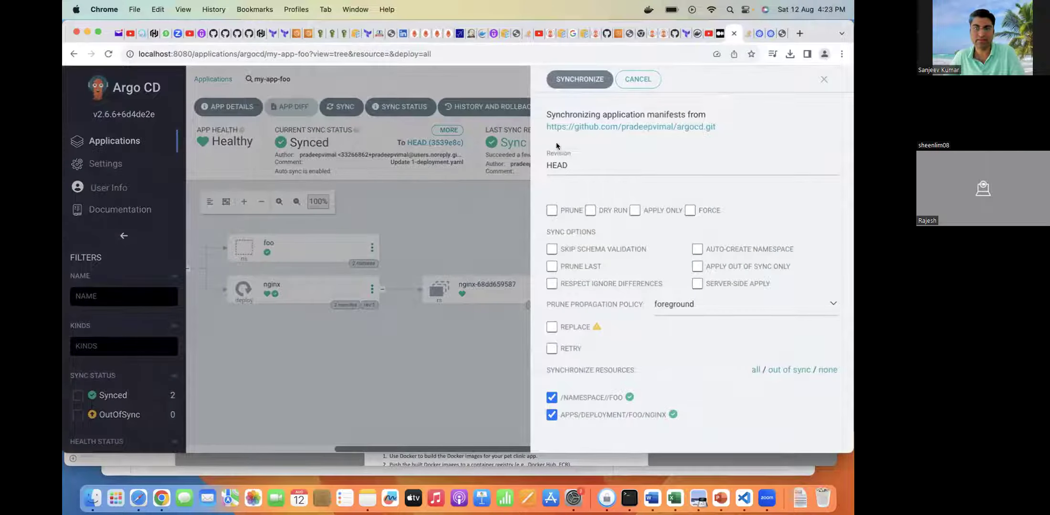
{"action": "left_click", "coordinate": [564, 85]}
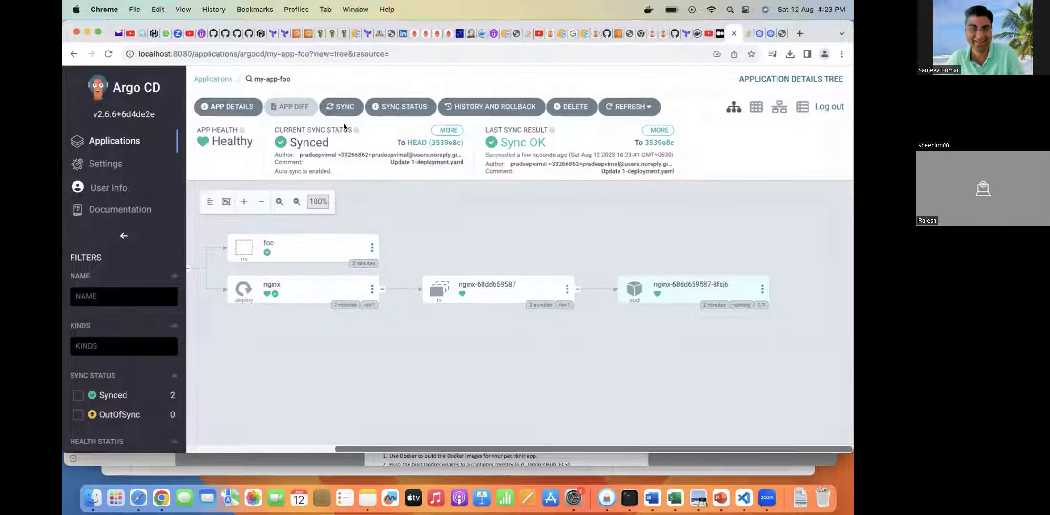
{"action": "left_click", "coordinate": [336, 109]}
{"action": "left_click", "coordinate": [581, 79]}
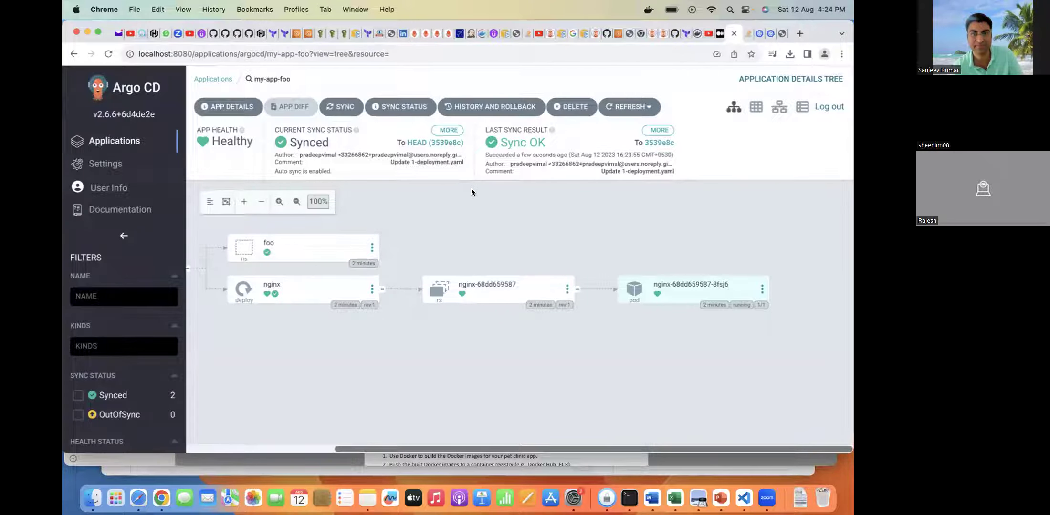
{"action": "mouse_move", "coordinate": [454, 156]}
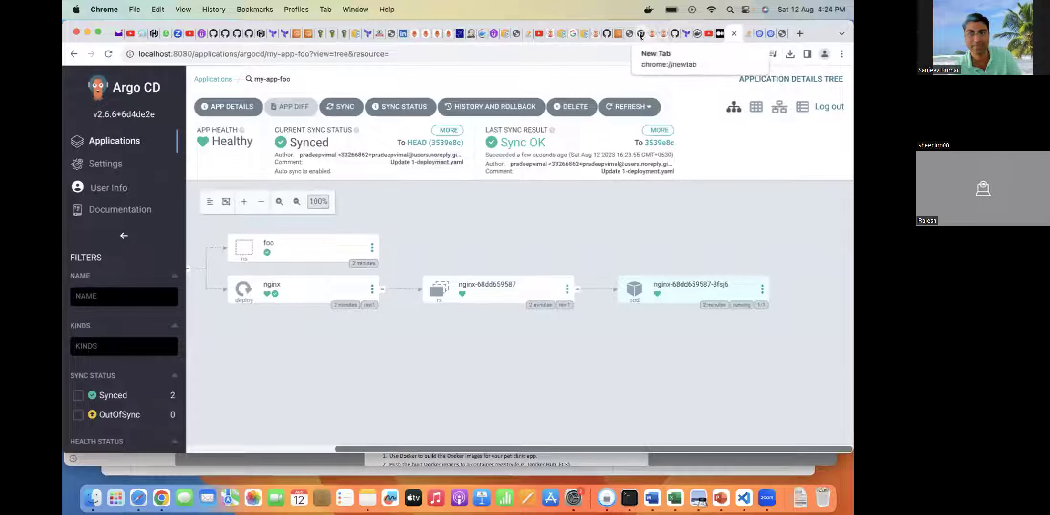
- Switch to GitHub, set replicas to 1 in my-app1's 1-deployment.yaml and commit the change to main
{"action": "left_click", "coordinate": [674, 34]}
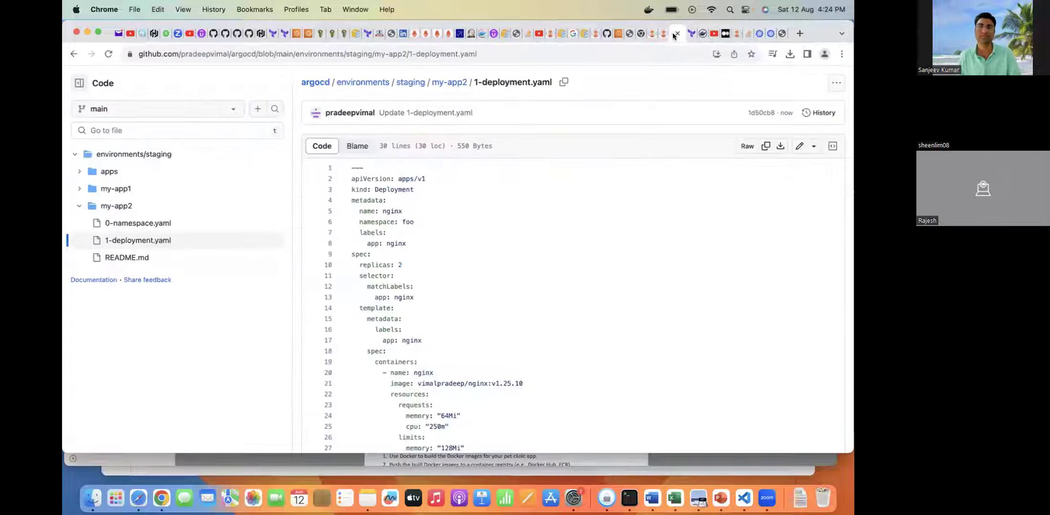
{"action": "left_click", "coordinate": [125, 194]}
{"action": "left_click", "coordinate": [142, 207]}
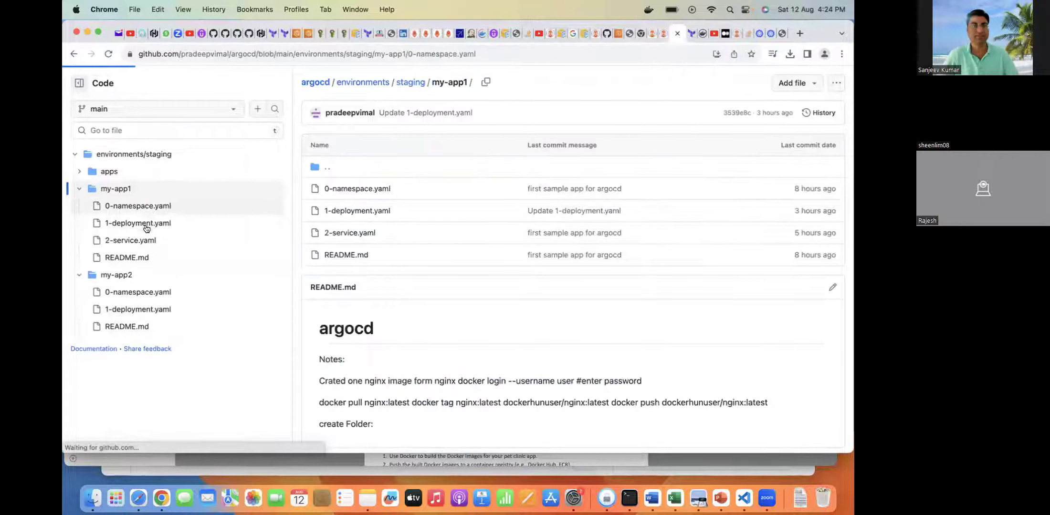
{"action": "left_click", "coordinate": [146, 228]}
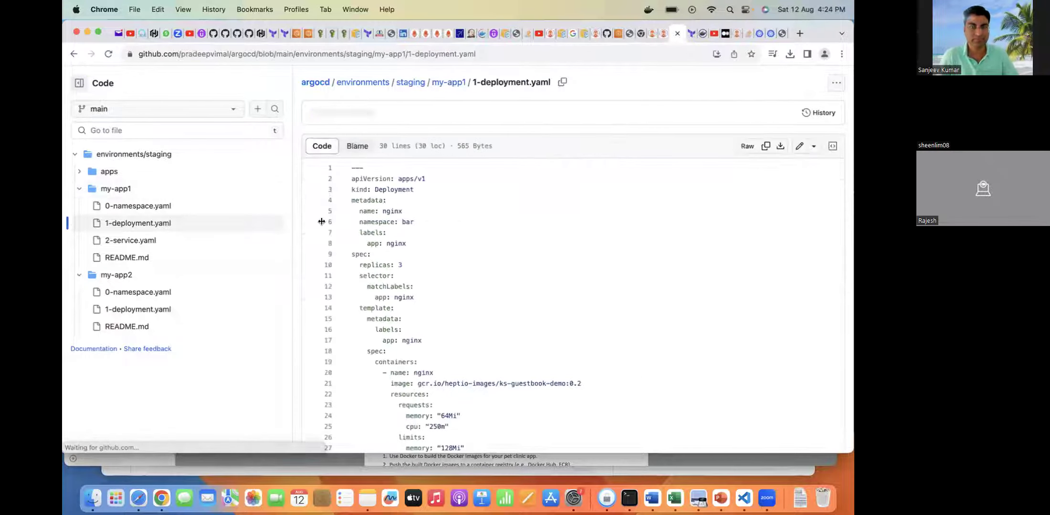
{"action": "left_click", "coordinate": [799, 147]}
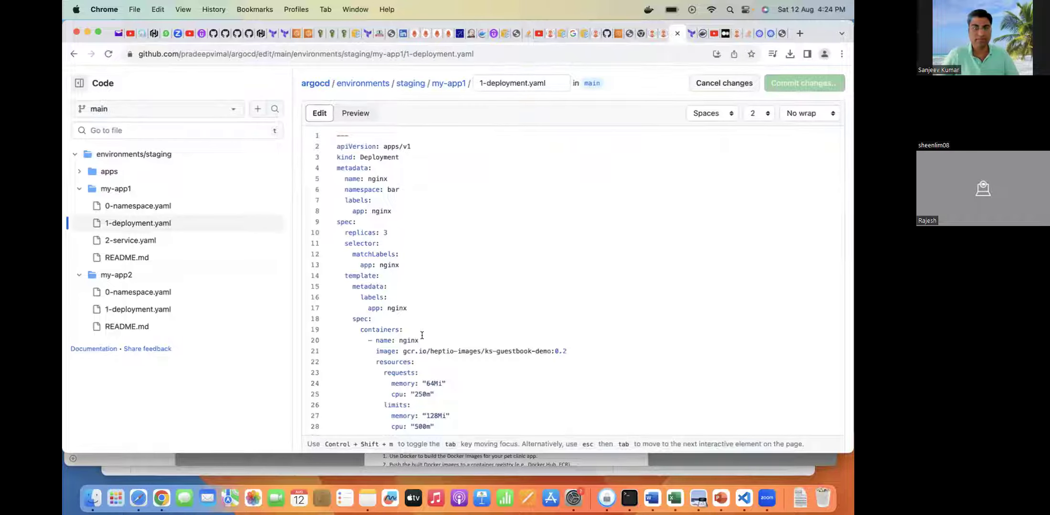
{"action": "left_click", "coordinate": [392, 233]}
{"action": "key", "text": "BackSpace"}
{"action": "type", "text": "1"}
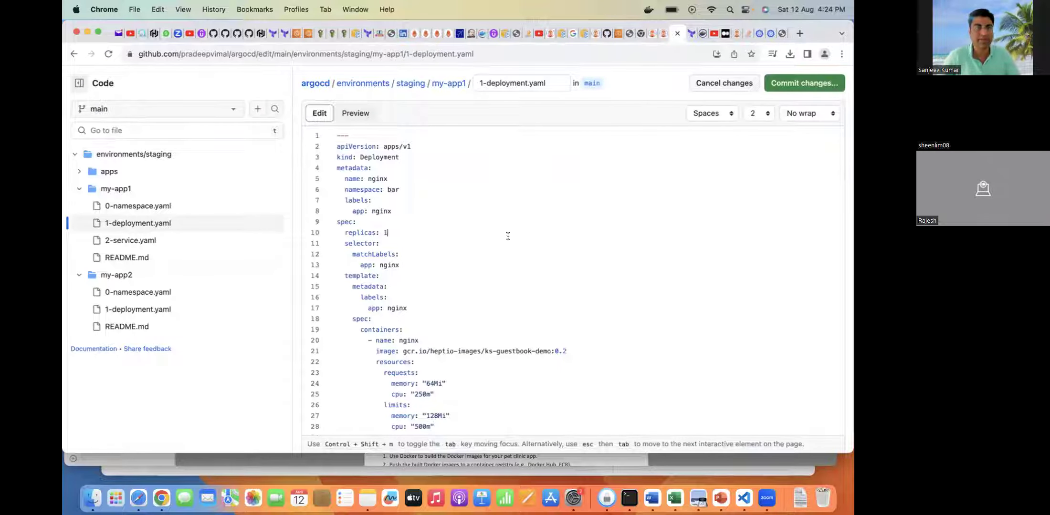
{"action": "left_click", "coordinate": [796, 84]}
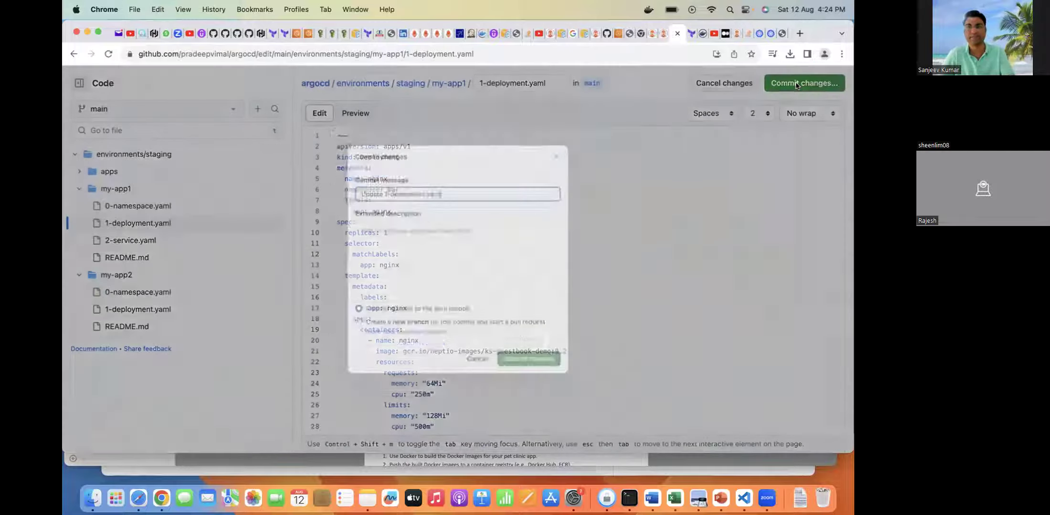
{"action": "key", "text": "Return"}
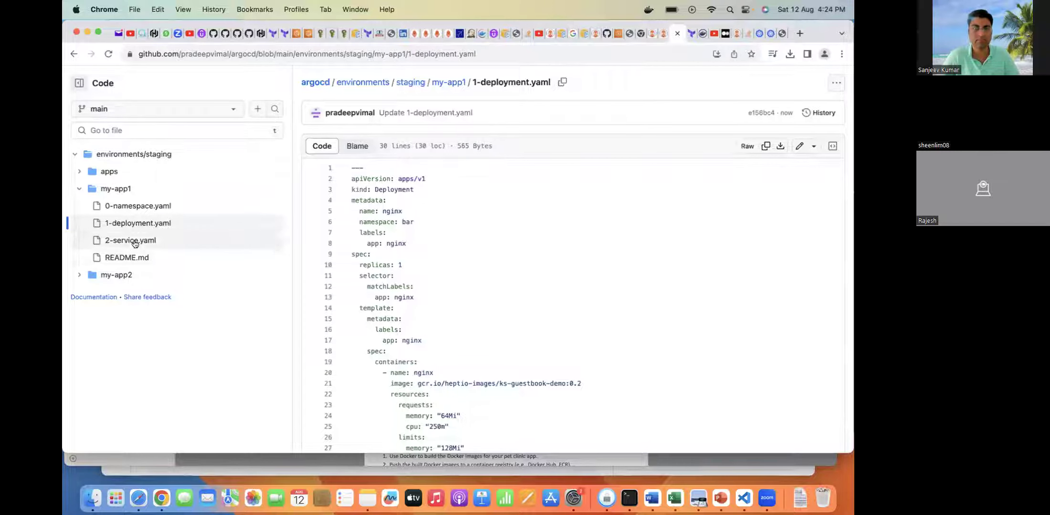
- Open my-app2's 1-deployment.yaml and try to delete its replica count in the code view
{"action": "left_click", "coordinate": [114, 275]}
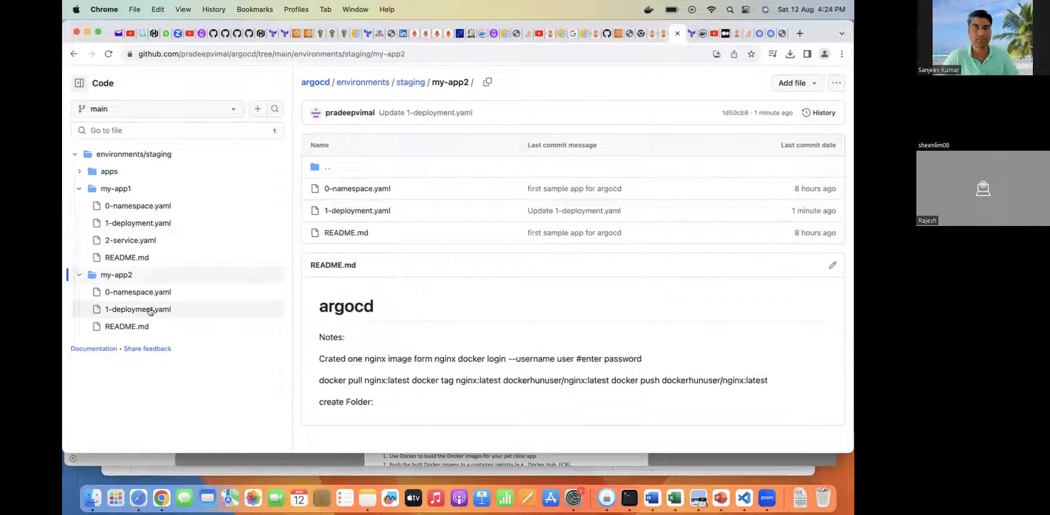
{"action": "left_click", "coordinate": [150, 310]}
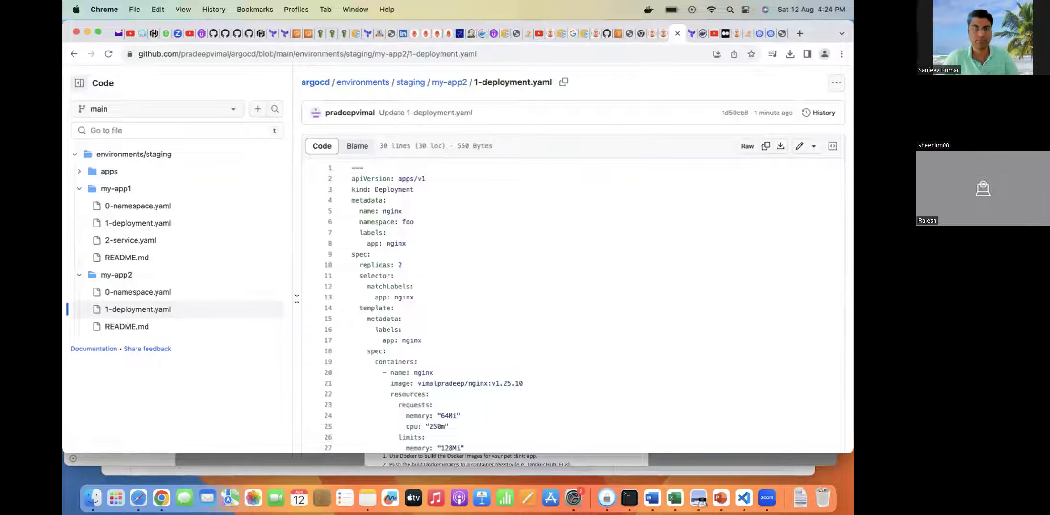
{"action": "left_click", "coordinate": [404, 265]}
{"action": "key", "text": "BackSpace"}
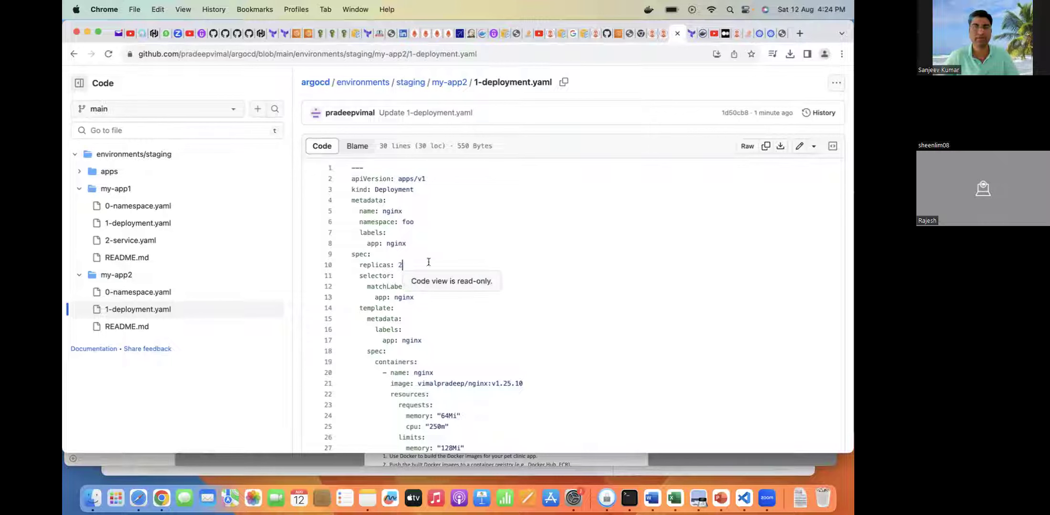
{"action": "left_click", "coordinate": [413, 297]}
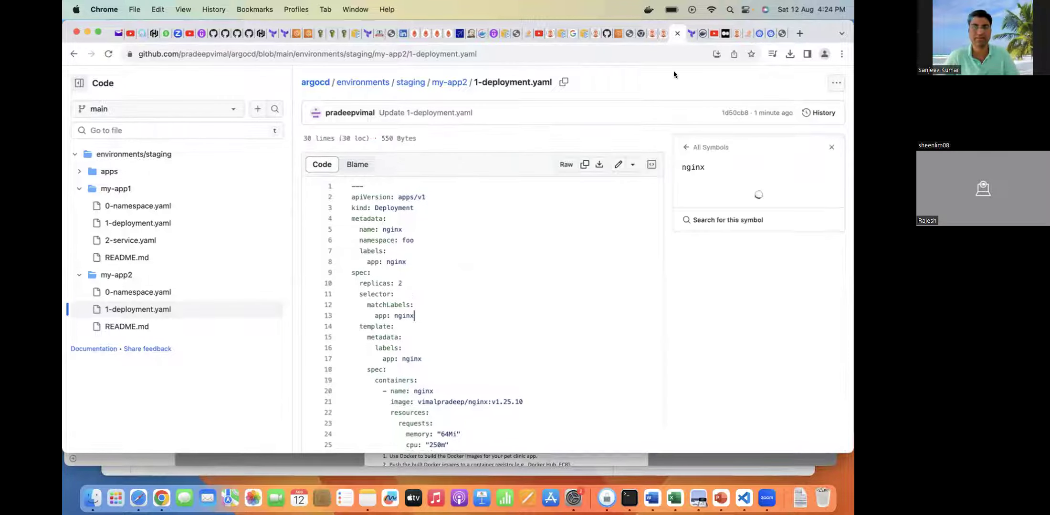
- Switch back to Argo CD, synchronize my-app-bar and view its resource tree through to the pods
{"action": "left_click", "coordinate": [738, 34]}
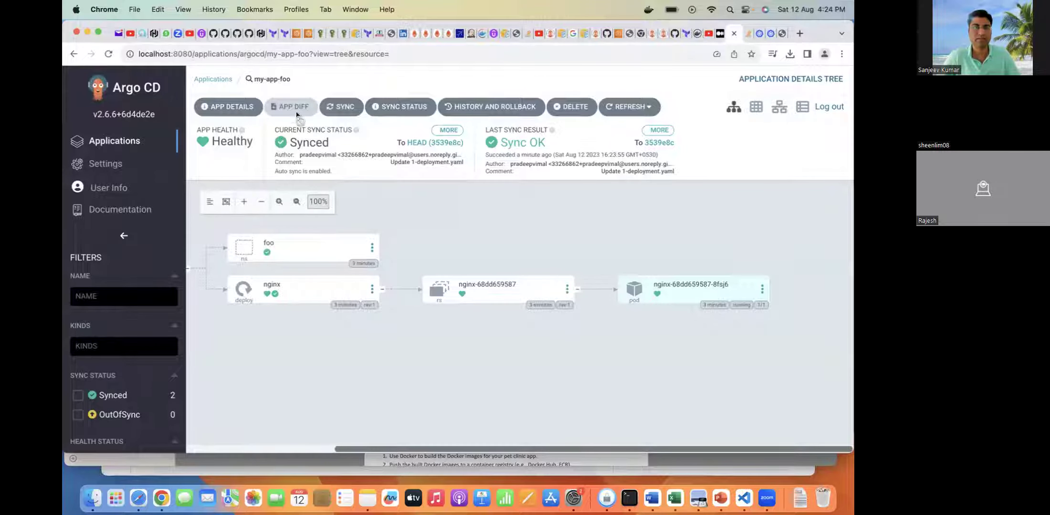
{"action": "left_click", "coordinate": [120, 143]}
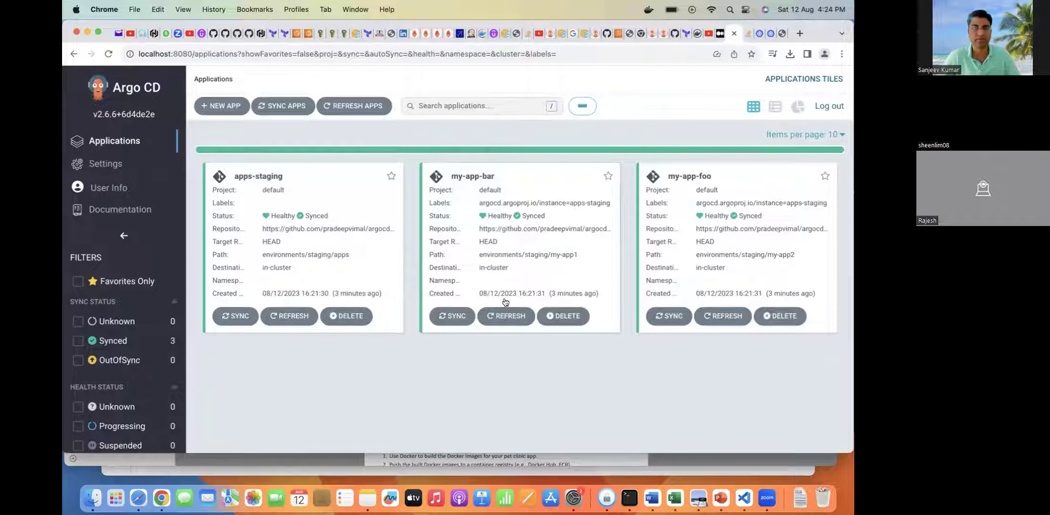
{"action": "left_click", "coordinate": [451, 316]}
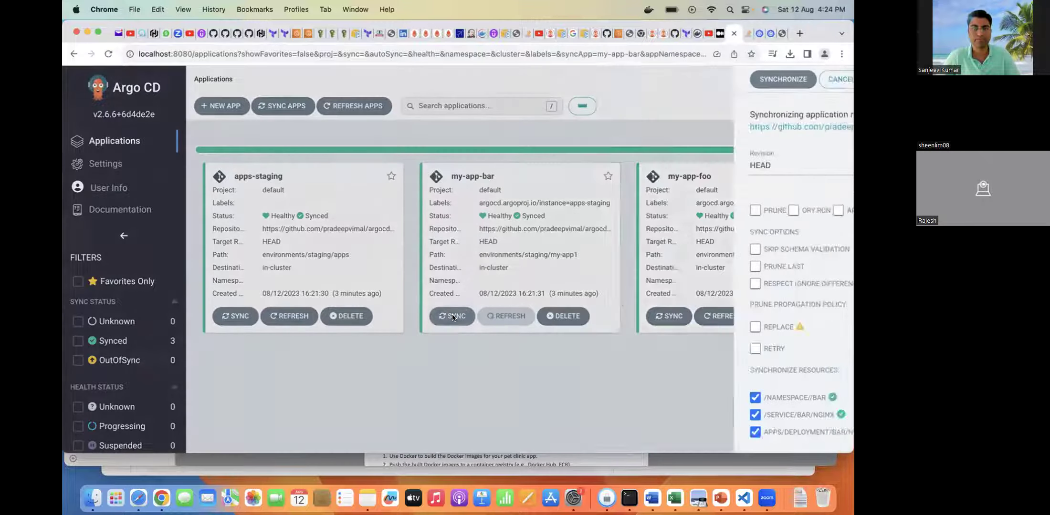
{"action": "left_click", "coordinate": [580, 80]}
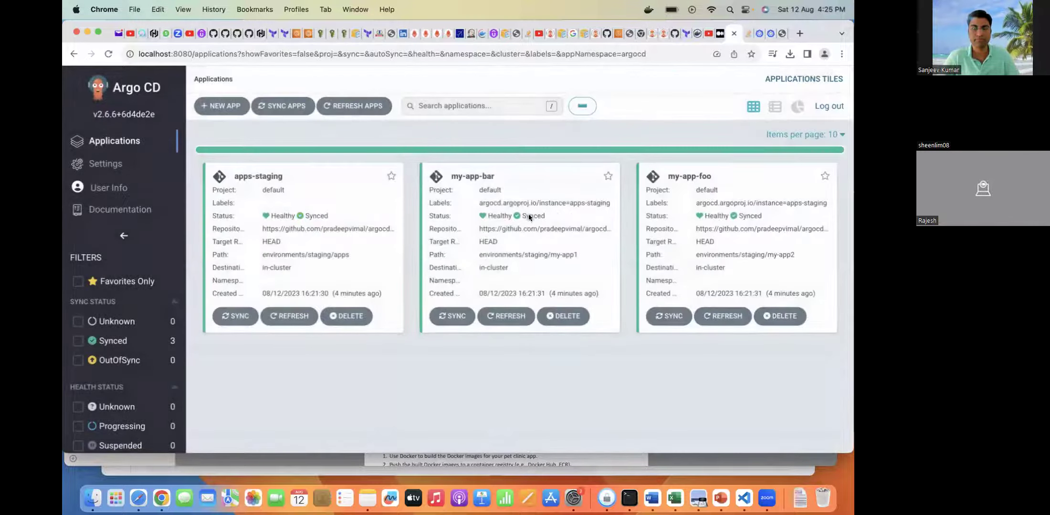
{"action": "left_click", "coordinate": [529, 218]}
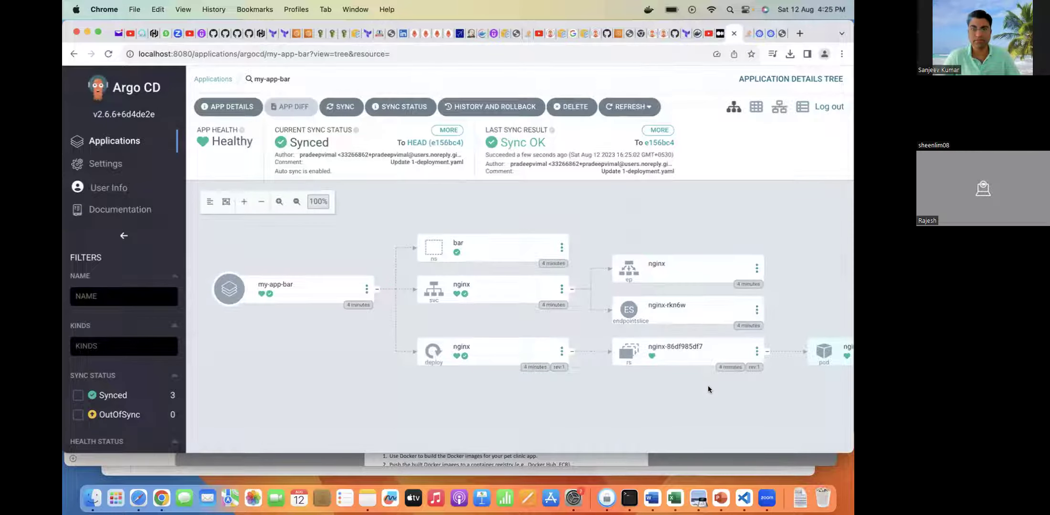
{"action": "scroll", "coordinate": [708, 386], "scroll_direction": "right", "scroll_amount": 5}
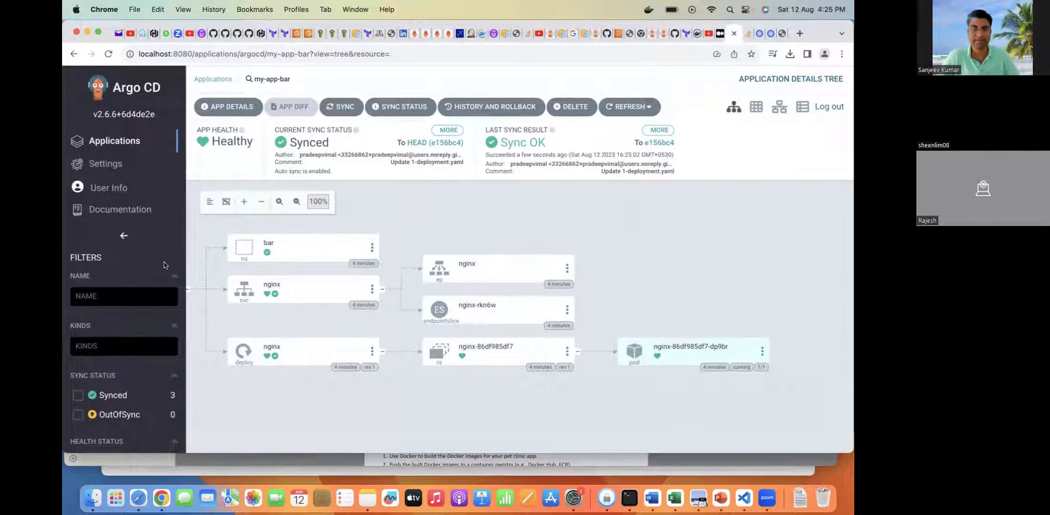
- Open my-app-foo from the Applications overview, synchronize it to HEAD and check the pods in its resource tree
{"action": "left_click", "coordinate": [131, 146]}
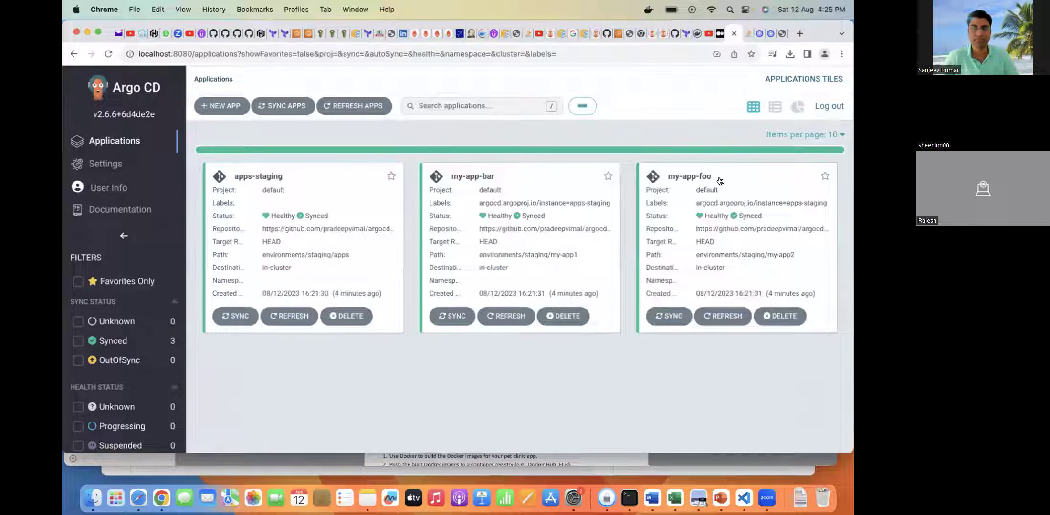
{"action": "left_click", "coordinate": [697, 176]}
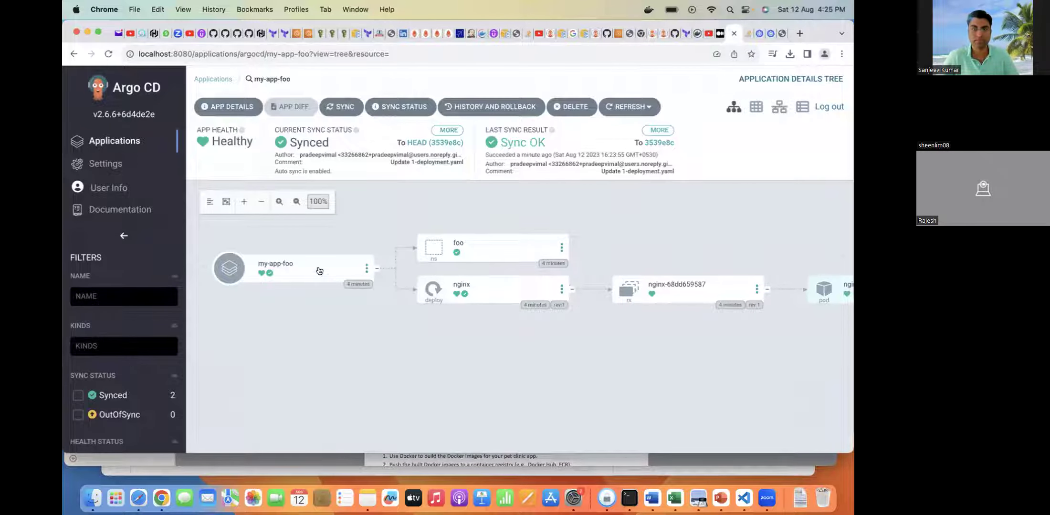
{"action": "left_click", "coordinate": [341, 107]}
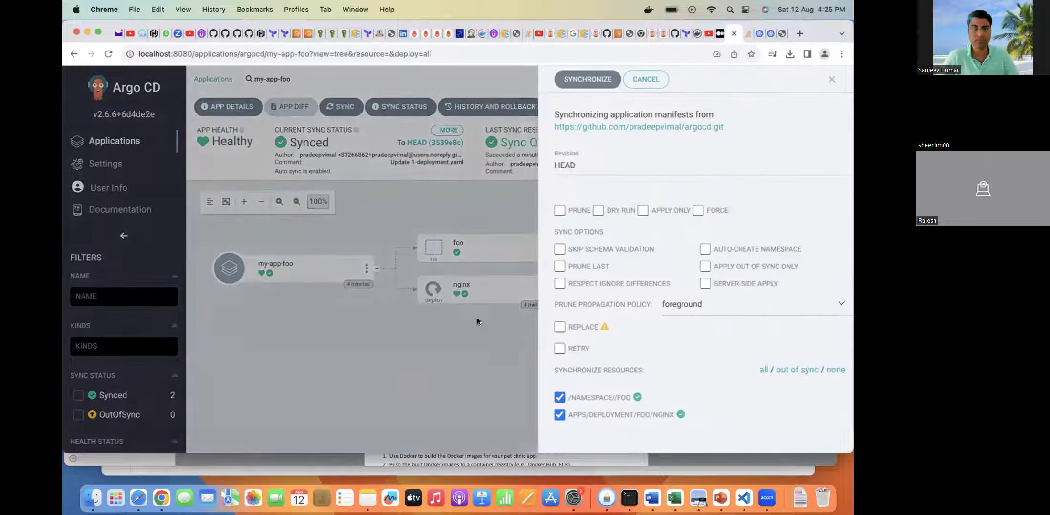
{"action": "left_click", "coordinate": [588, 80]}
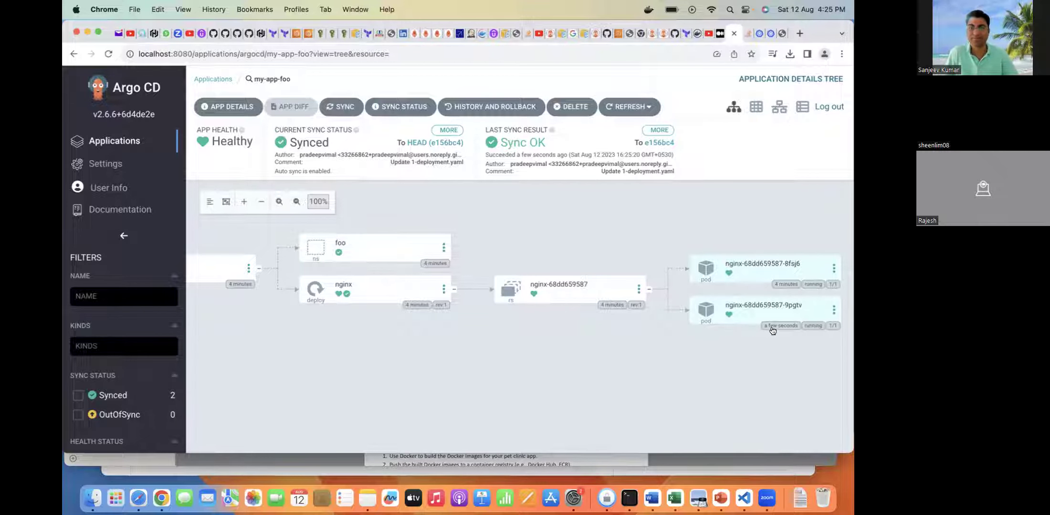
{"action": "mouse_move", "coordinate": [765, 330]}
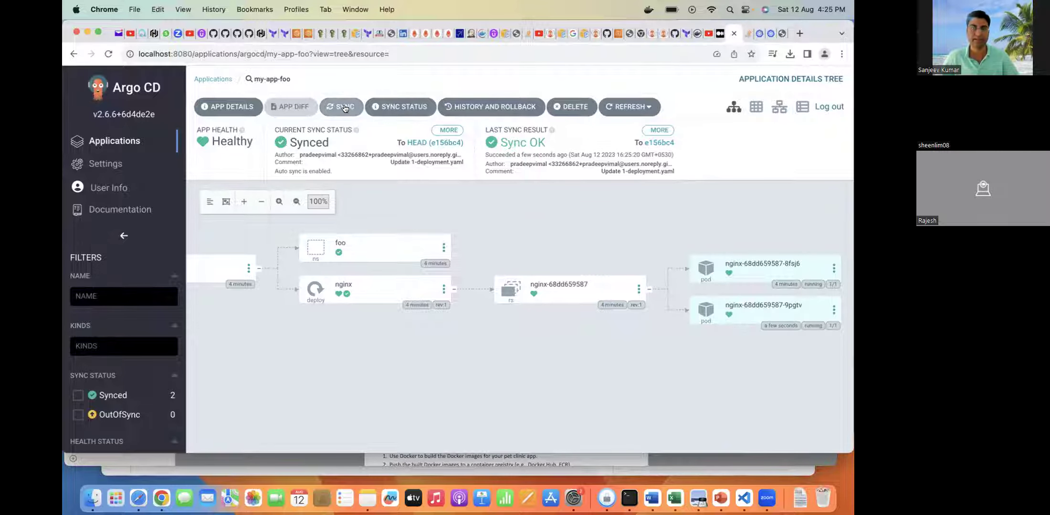
- Open the details of my-app-foo's pod nginx-68dd659587-8fsj6 and examine the container image it runs
{"action": "left_click", "coordinate": [833, 269]}
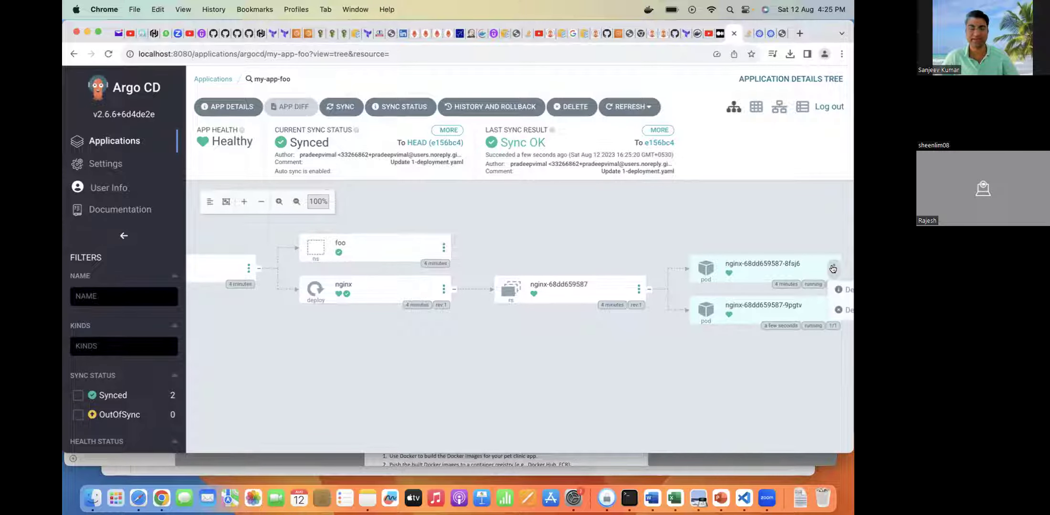
{"action": "left_click", "coordinate": [848, 290]}
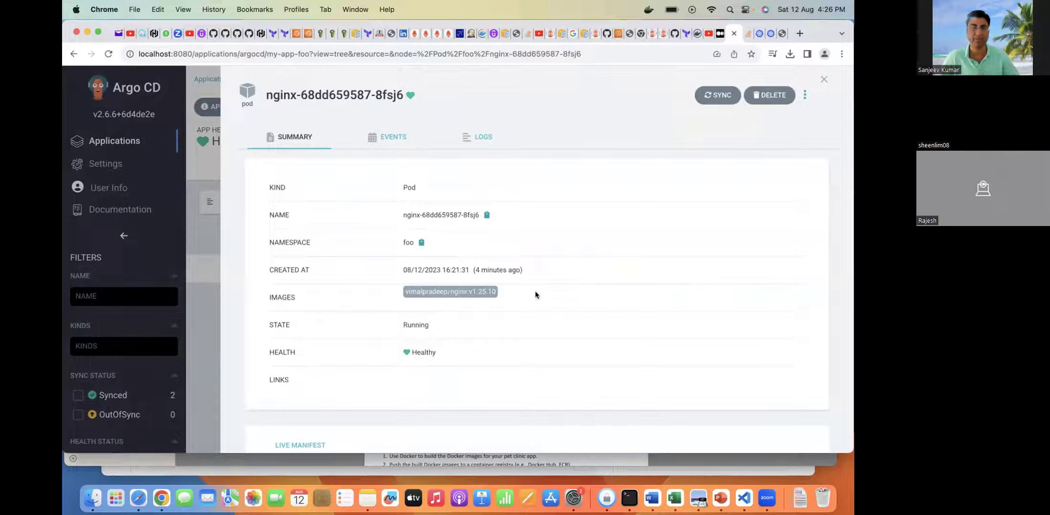
{"action": "left_click_drag", "start_coordinate": [535, 295], "coordinate": [423, 290]}
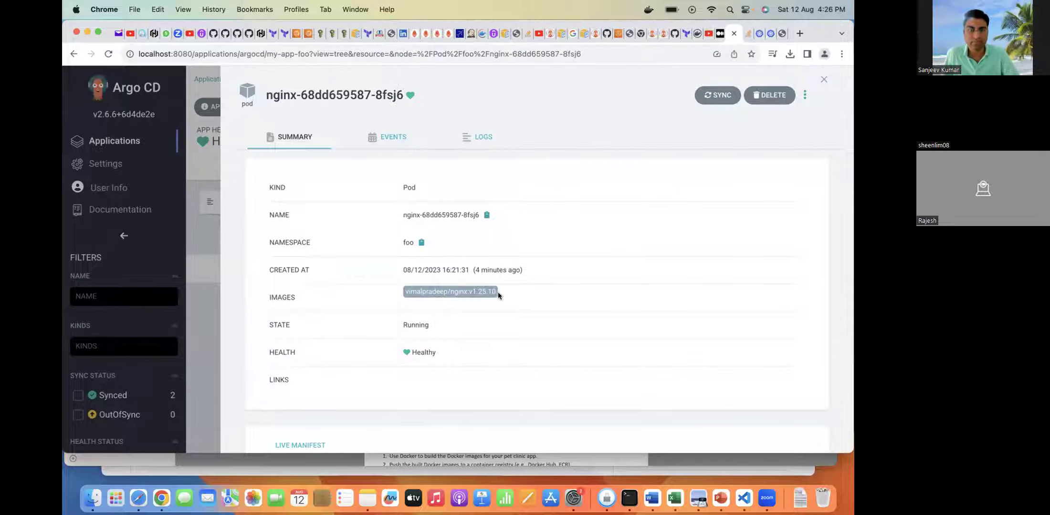
- Switch to the terminal and run the upgrade script for version v1.25.11 with ./upgrade.sh v1.25.11
{"action": "key", "text": "super+Tab"}
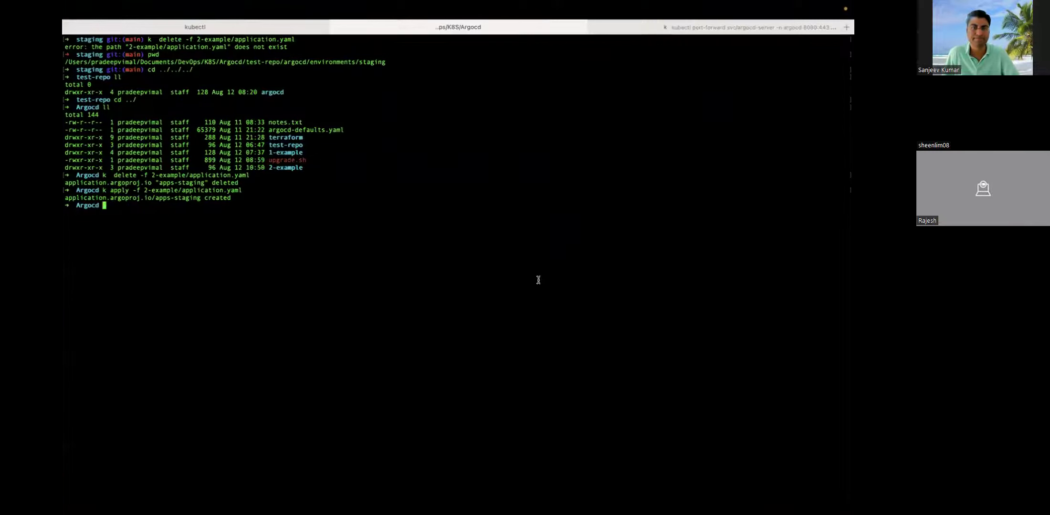
{"action": "type", "text": "./"}
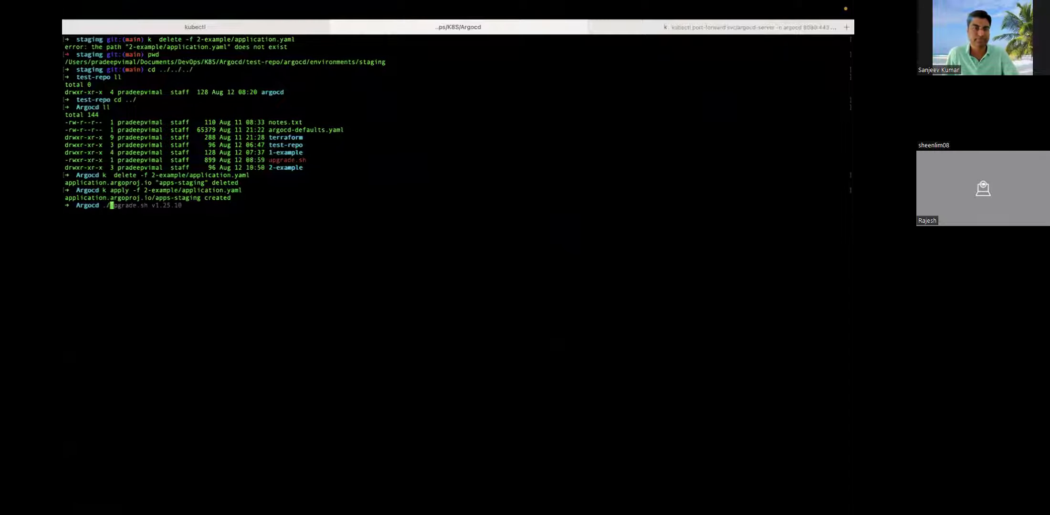
{"action": "key", "text": "Right"}
{"action": "key", "text": "BackSpace"}
{"action": "type", "text": "1"}
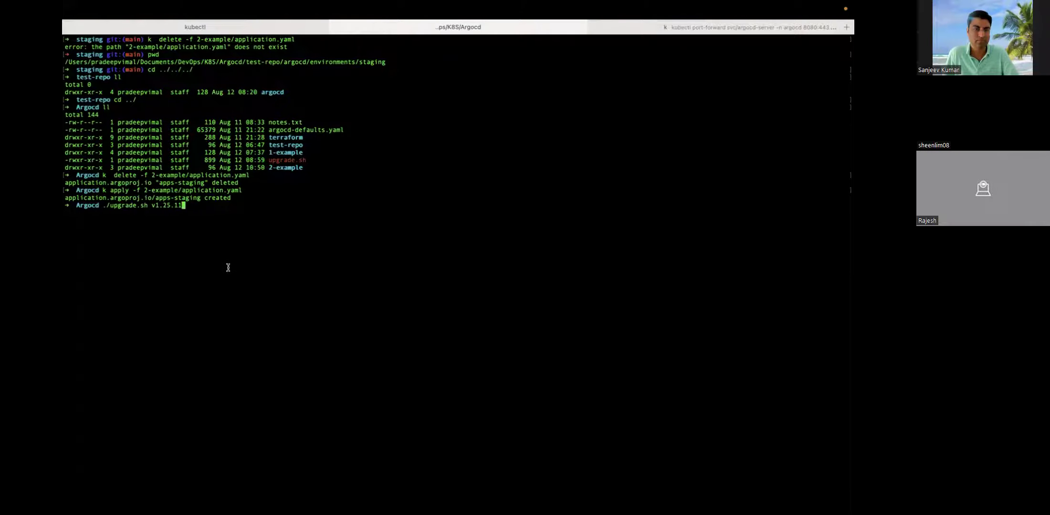
{"action": "key", "text": "ctrl+Left"}
{"action": "key", "text": "ctrl+Right"}
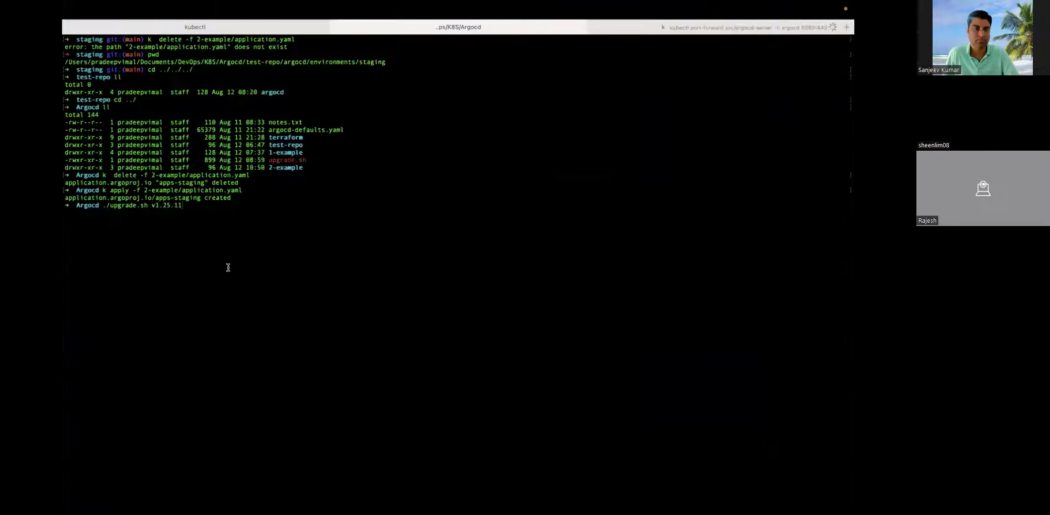
{"action": "key", "text": "Return"}
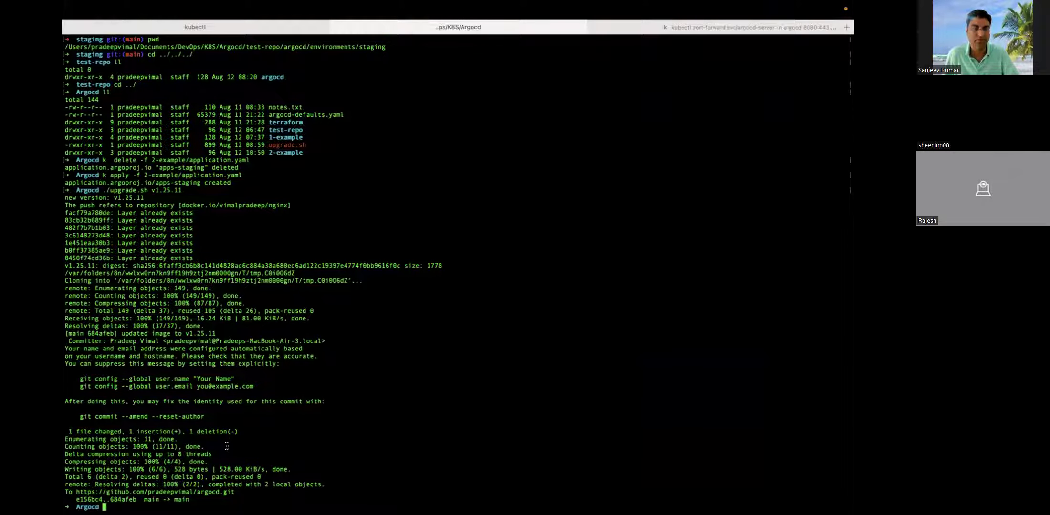
- Switch back to Argo CD, close the pod details and synchronize my-app-foo
{"action": "key", "text": "super+Tab"}
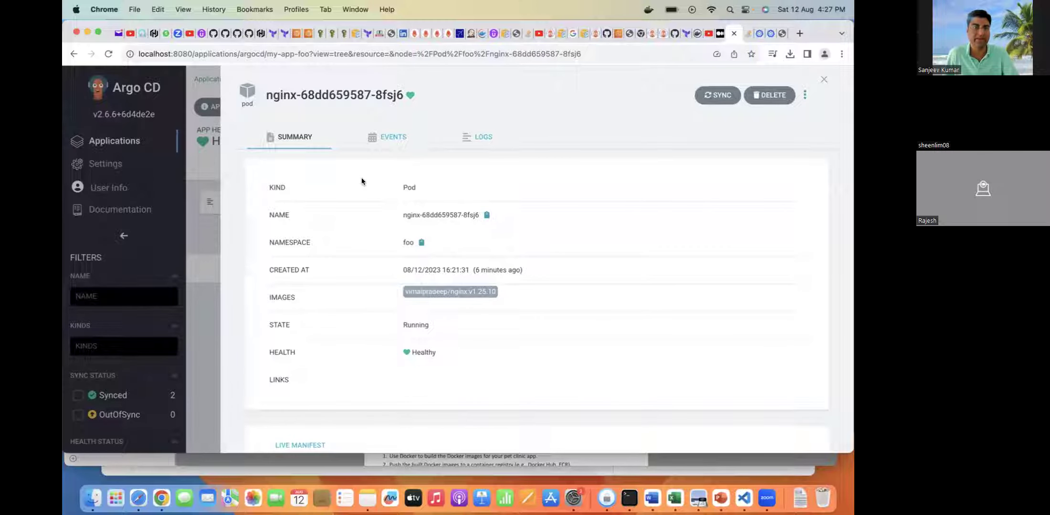
{"action": "left_click", "coordinate": [118, 145]}
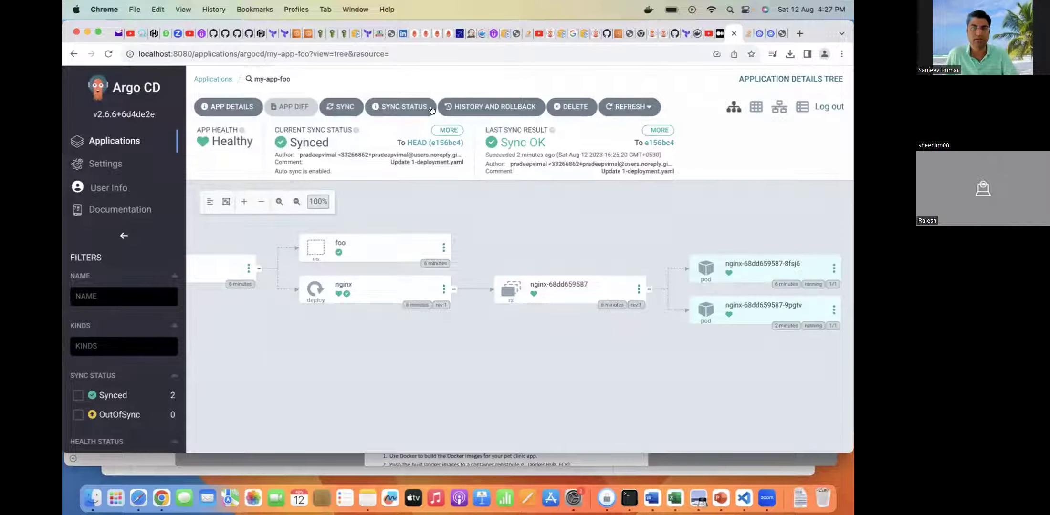
{"action": "left_click", "coordinate": [341, 107]}
{"action": "left_click", "coordinate": [574, 79]}
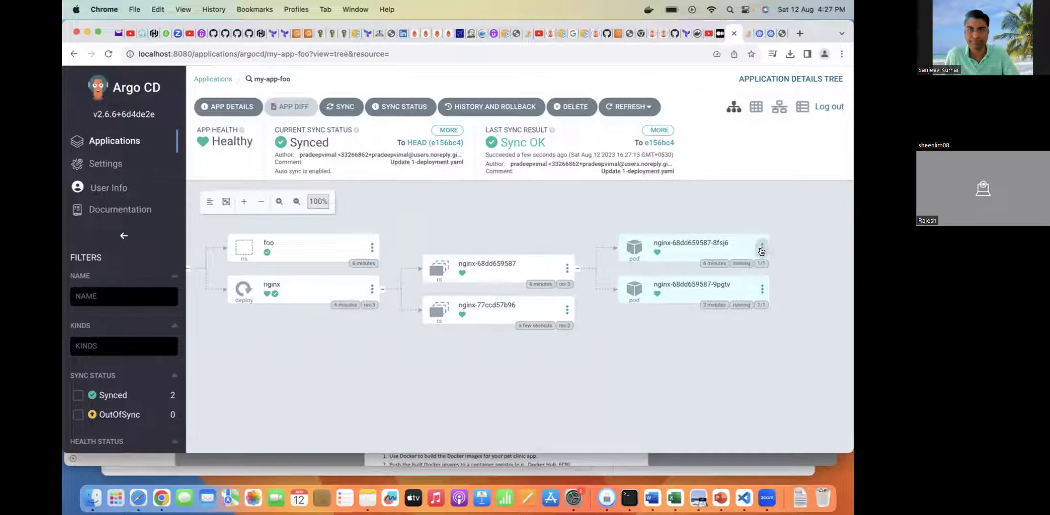
- Open the details of pod nginx-68dd659587-8fsj6 and synchronize my-app-foo to HEAD twice from there
{"action": "left_click", "coordinate": [762, 249]}
{"action": "left_click", "coordinate": [779, 267]}
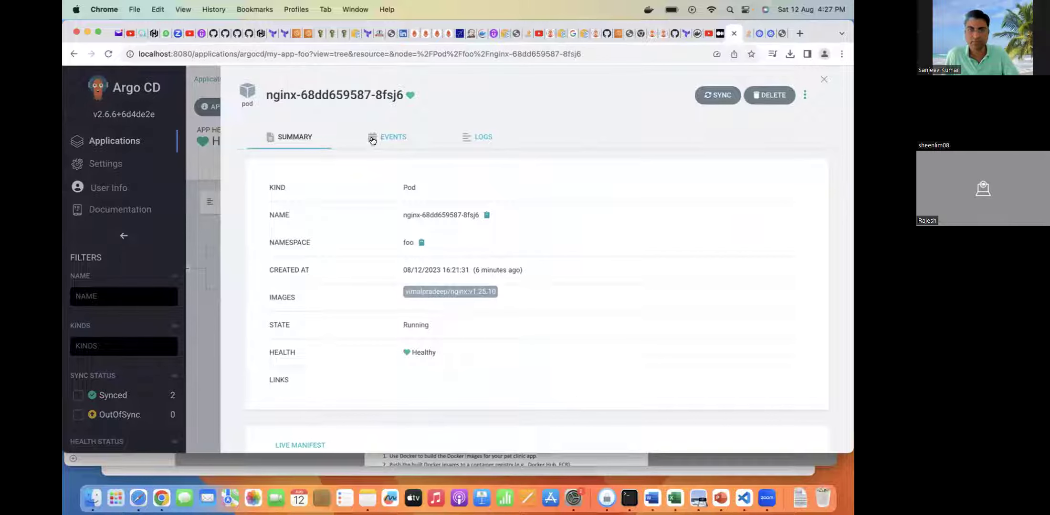
{"action": "left_click", "coordinate": [721, 95]}
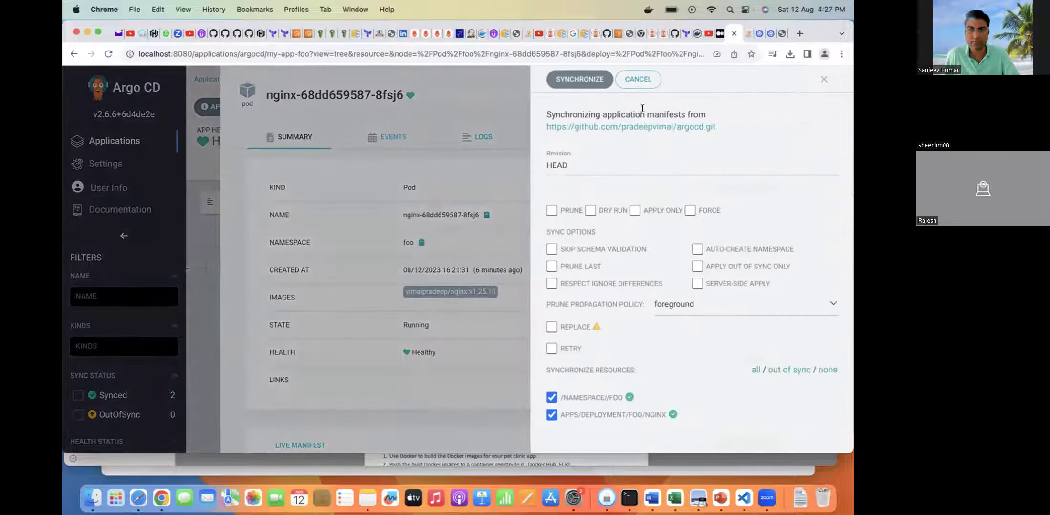
{"action": "left_click", "coordinate": [588, 79]}
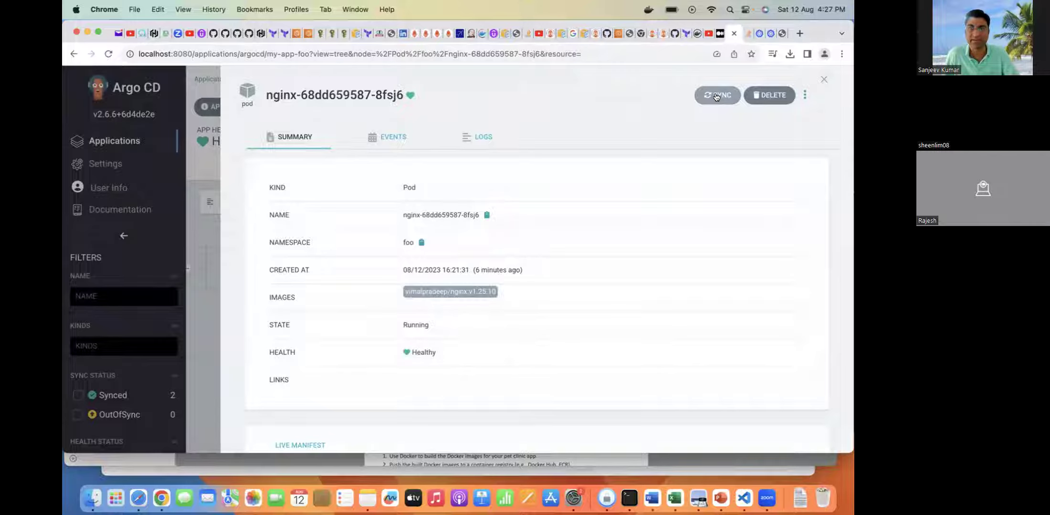
{"action": "left_click", "coordinate": [715, 96]}
{"action": "left_click", "coordinate": [584, 80]}
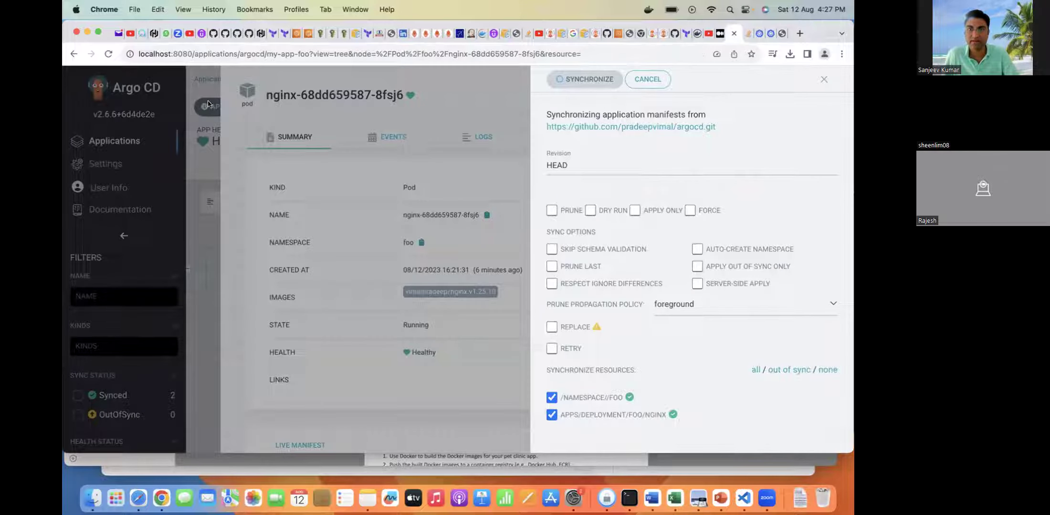
- Refresh my-app-foo, open the details of its new pod nginx-77ccd57b96-2bbhl and examine the container image it runs
{"action": "left_click", "coordinate": [196, 162]}
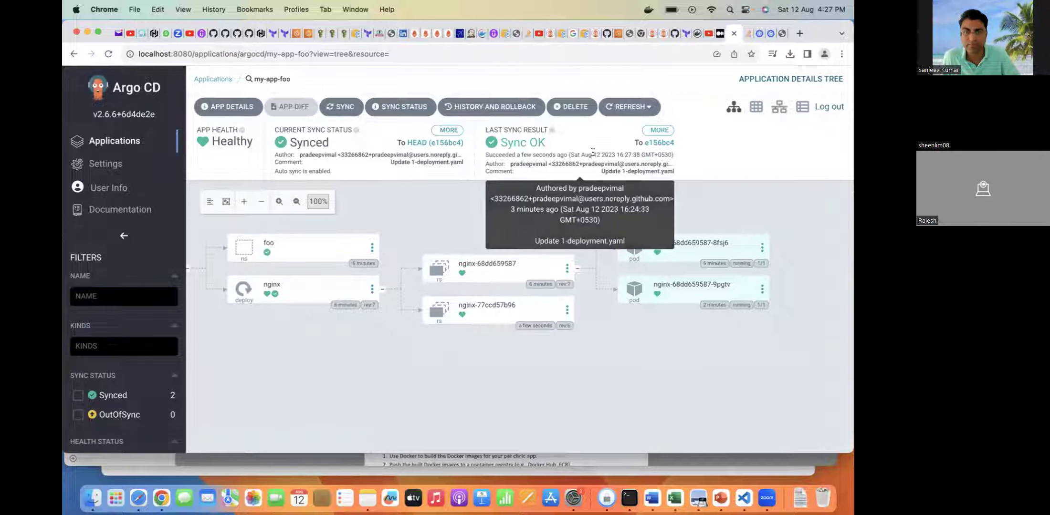
{"action": "left_click", "coordinate": [617, 107]}
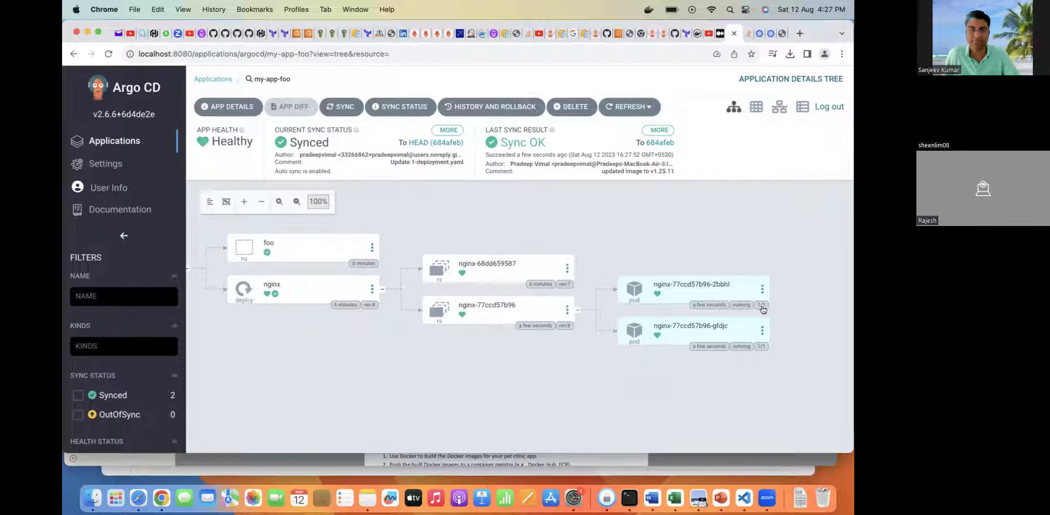
{"action": "left_click", "coordinate": [762, 289]}
{"action": "left_click", "coordinate": [778, 311]}
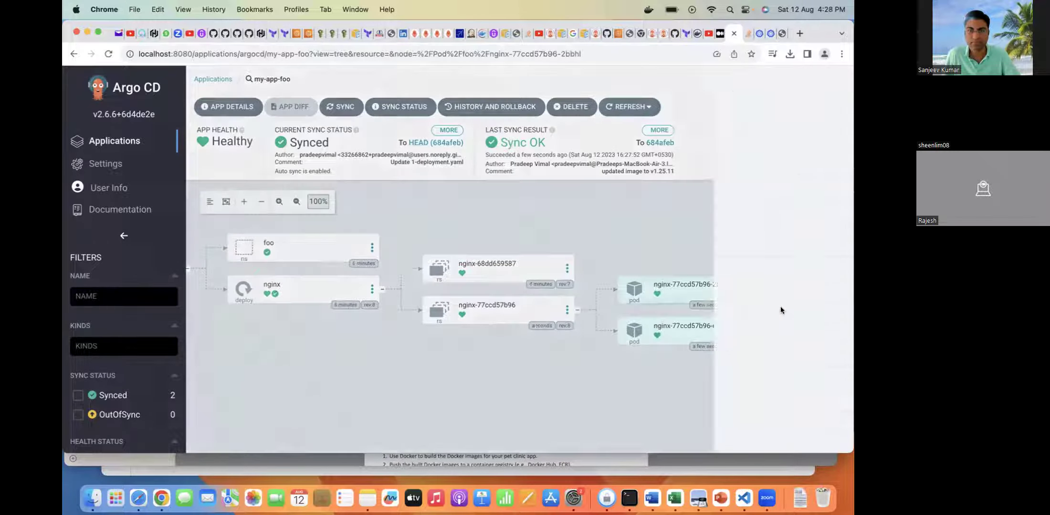
{"action": "left_click_drag", "start_coordinate": [524, 293], "coordinate": [406, 290]}
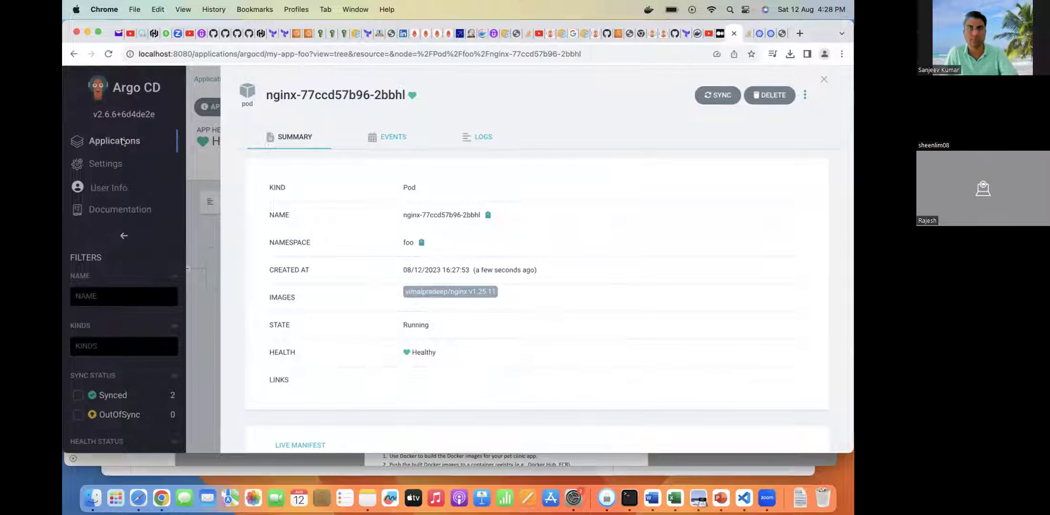
{"action": "left_click", "coordinate": [178, 215]}
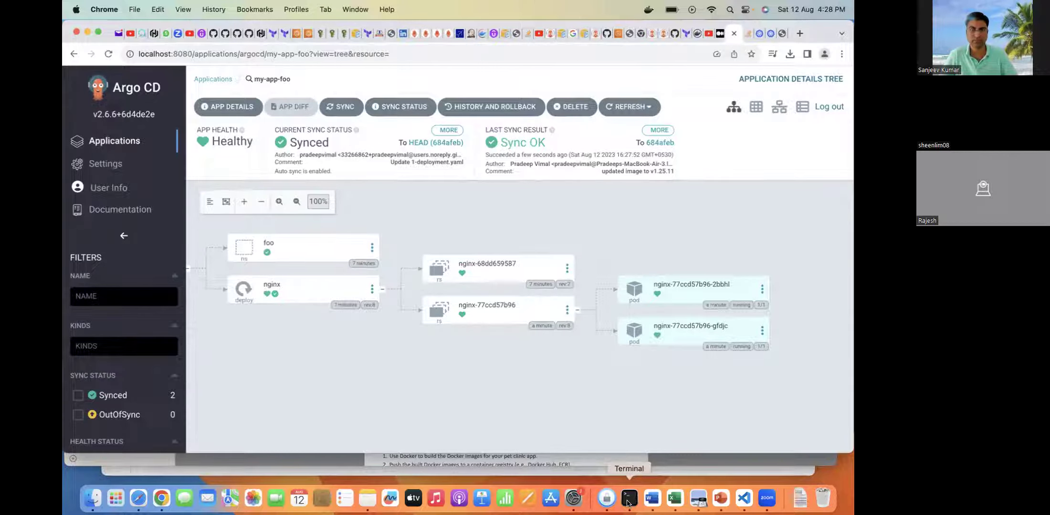
- In Notes, change the local port of the kubectl port-forward command to 8082 and copy the whole command
{"action": "left_click", "coordinate": [366, 502]}
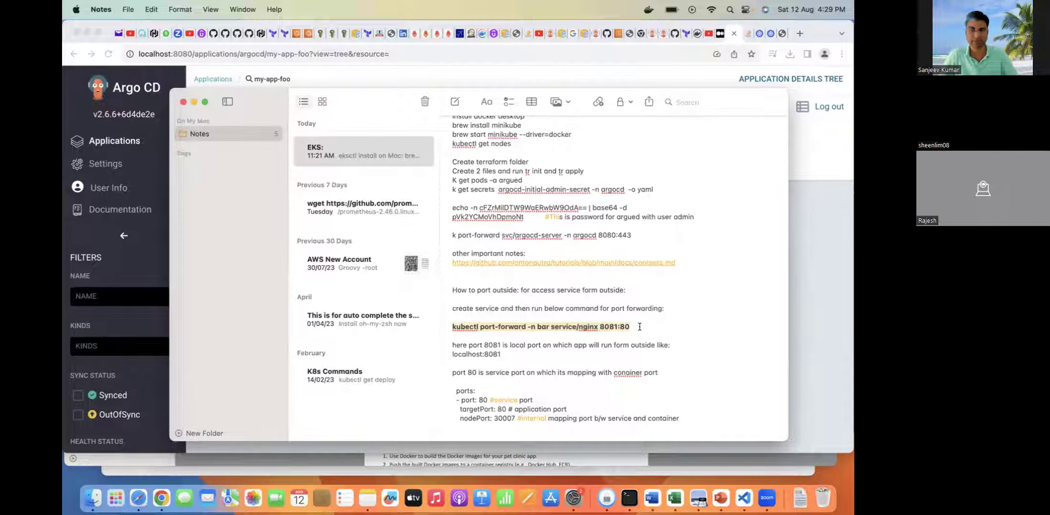
{"action": "left_click", "coordinate": [617, 329]}
{"action": "key", "text": "BackSpace"}
{"action": "type", "text": "2"}
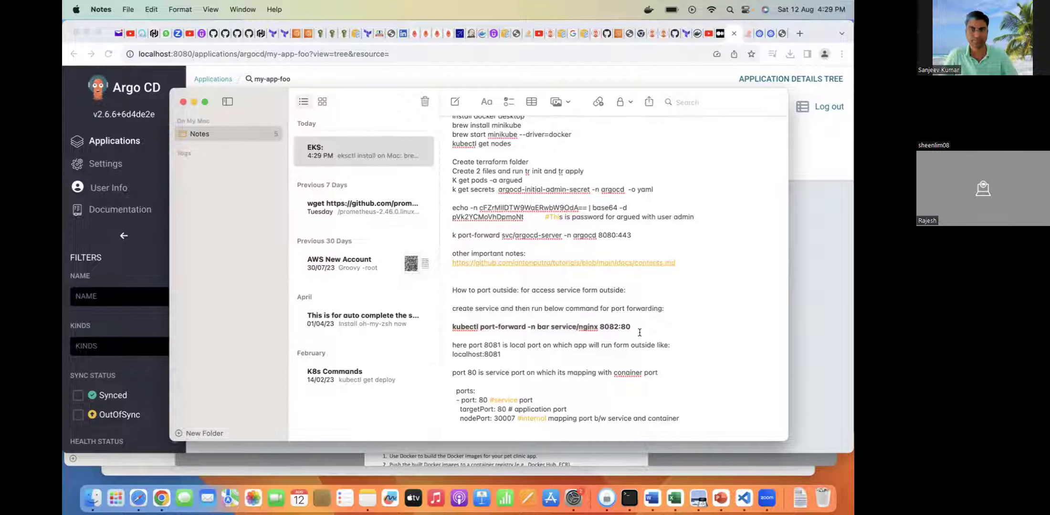
{"action": "left_click_drag", "start_coordinate": [631, 328], "coordinate": [455, 325]}
{"action": "key", "text": "super+c"}
- Switch to the terminal and run kubectl port-forward -n bar service/nginx 8082:80
{"action": "key", "text": "super+Tab"}
{"action": "left_click", "coordinate": [630, 498]}
{"action": "key", "text": "super+v"}
{"action": "key", "text": "Return"}
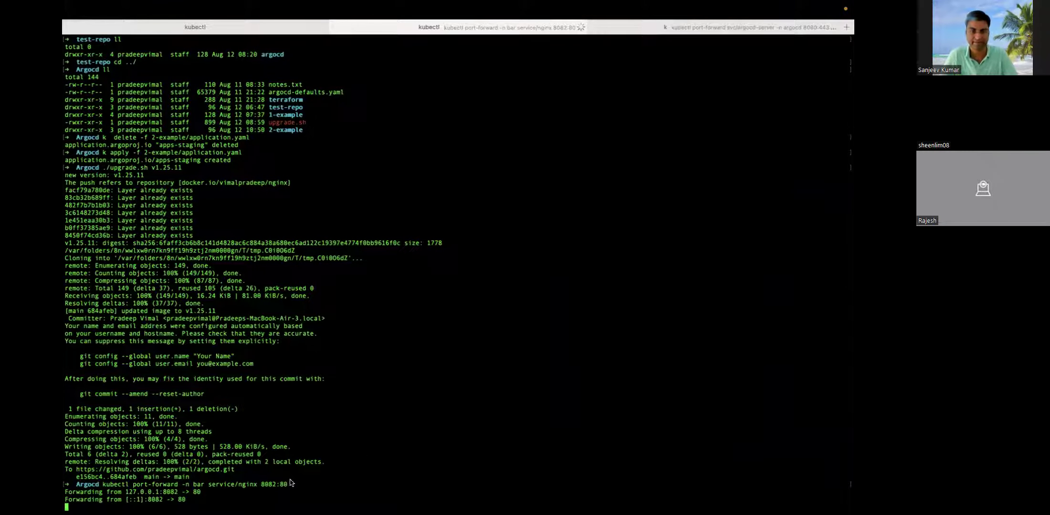
- Switch to Chrome, view localhost:8081, and open localhost:8082 in a new tab
{"action": "left_click", "coordinate": [161, 500]}
{"action": "key", "text": "super+t"}
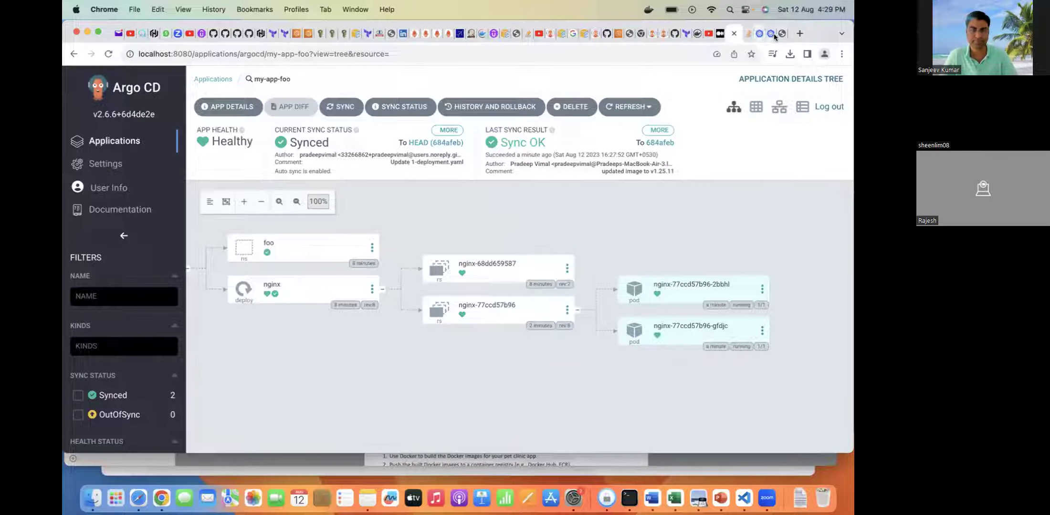
{"action": "type", "text": "localhost:8"}
{"action": "key", "text": "Return"}
{"action": "key", "text": "super+a"}
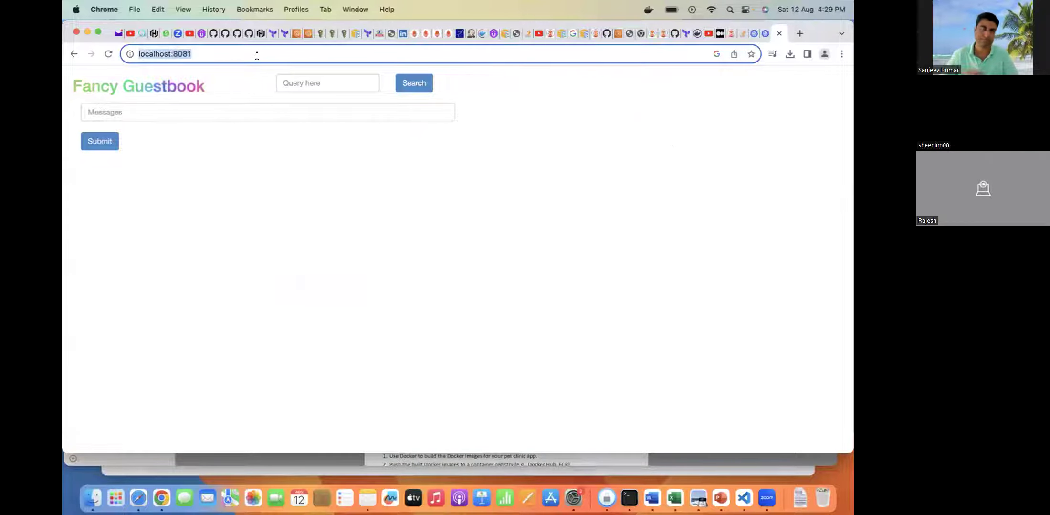
{"action": "left_click", "coordinate": [799, 32]}
{"action": "key", "text": "super+v"}
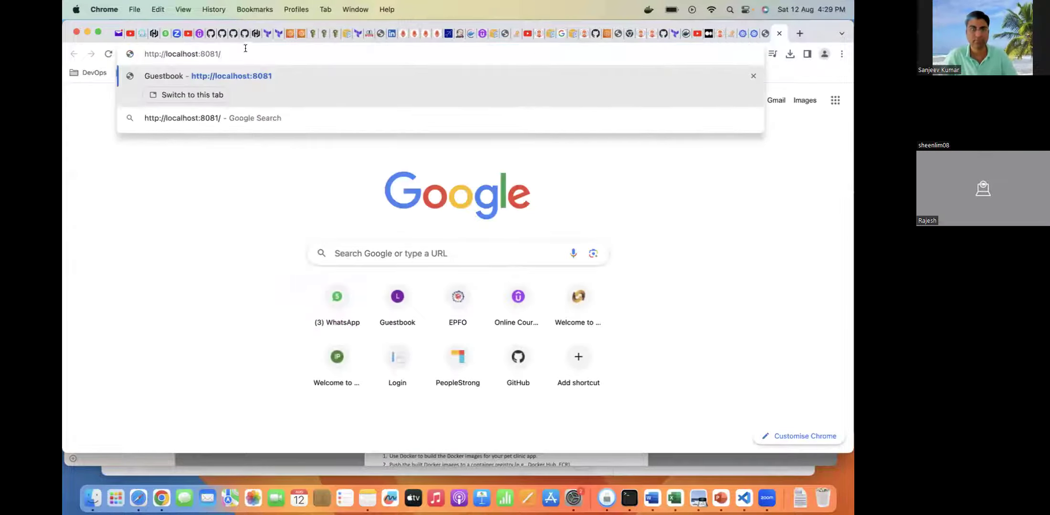
{"action": "type", "text": "2"}
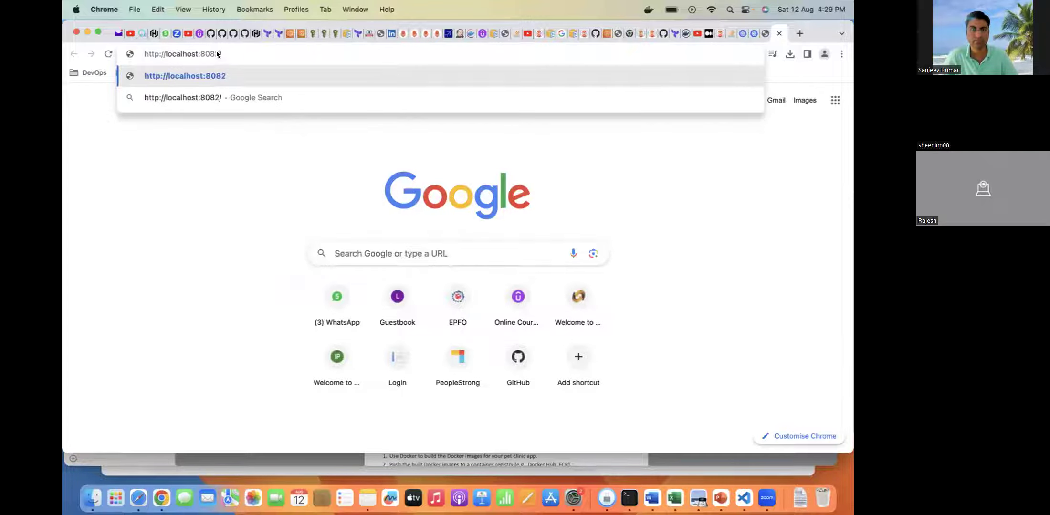
{"action": "key", "text": "Return"}
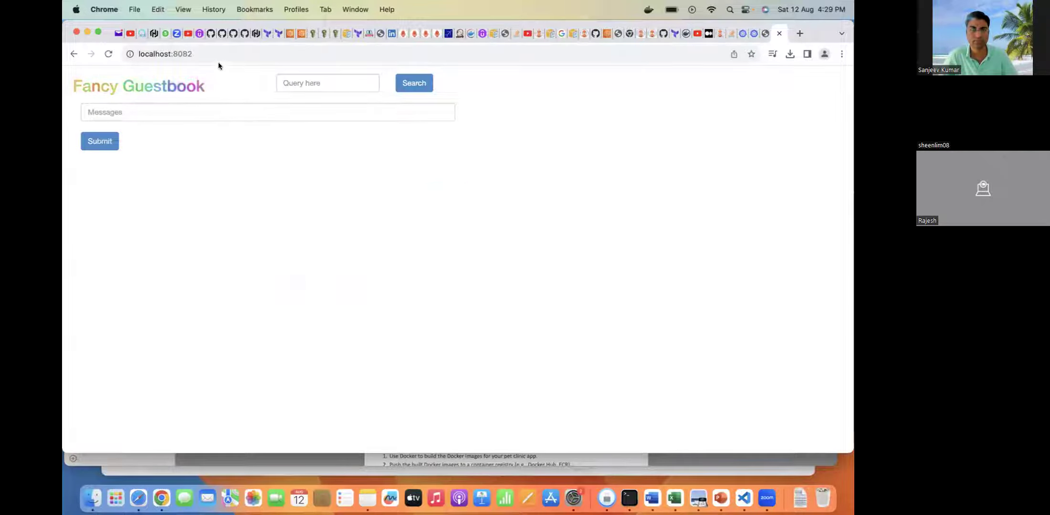
- Enter the localhost:8082 address again to reload the Guestbook page
{"action": "left_click", "coordinate": [202, 54]}
{"action": "left_click", "coordinate": [204, 54]}
{"action": "key", "text": "BackSpace"}
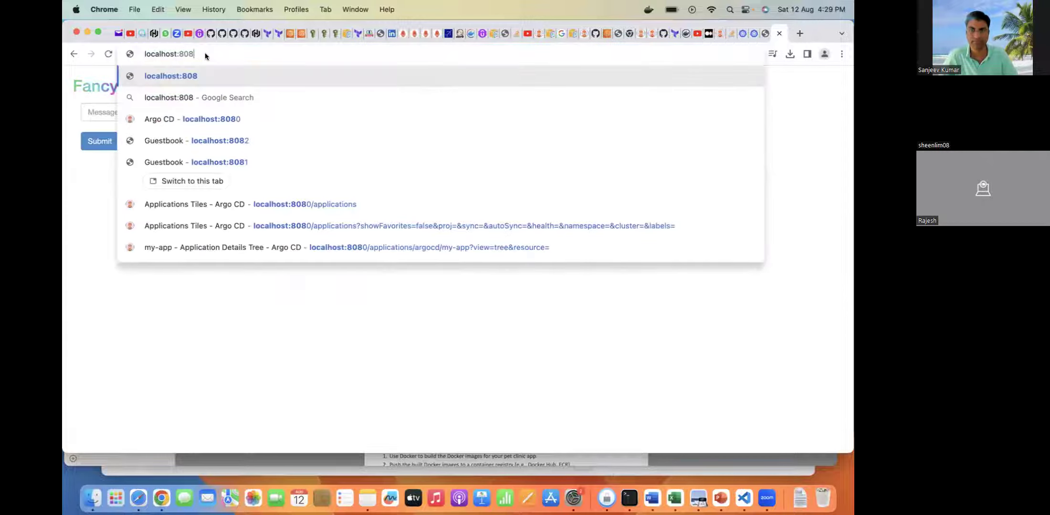
{"action": "type", "text": "2"}
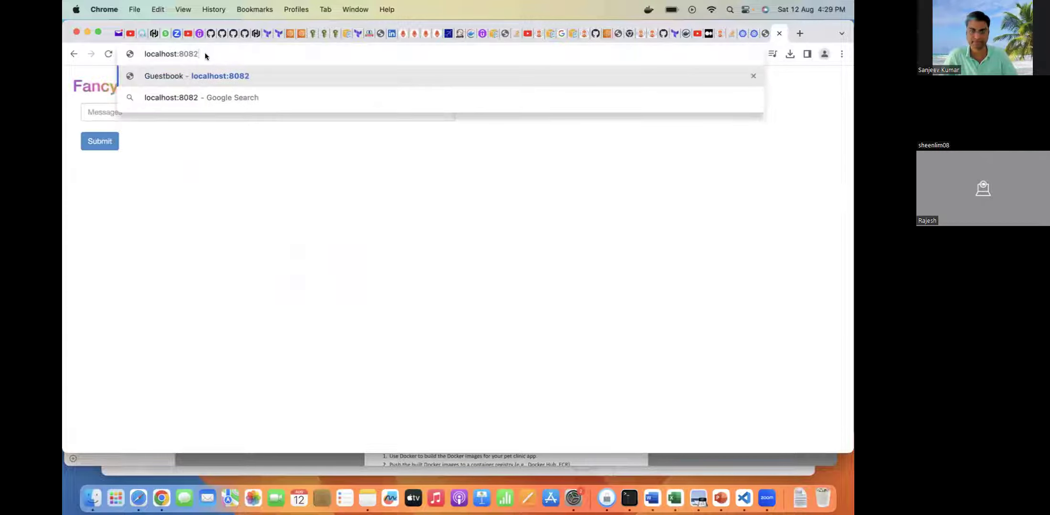
{"action": "key", "text": "Return"}
{"action": "left_click", "coordinate": [205, 54]}
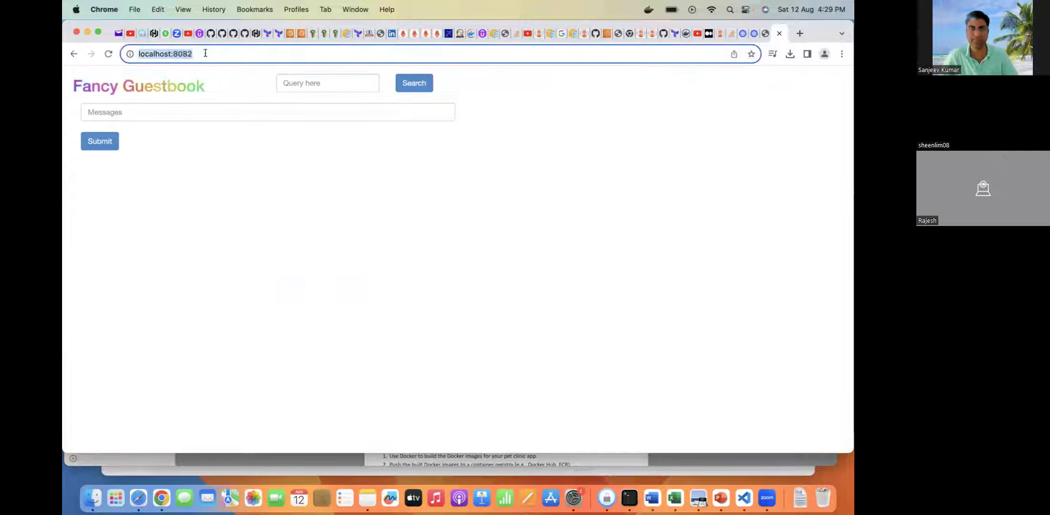
{"action": "left_click", "coordinate": [205, 53]}
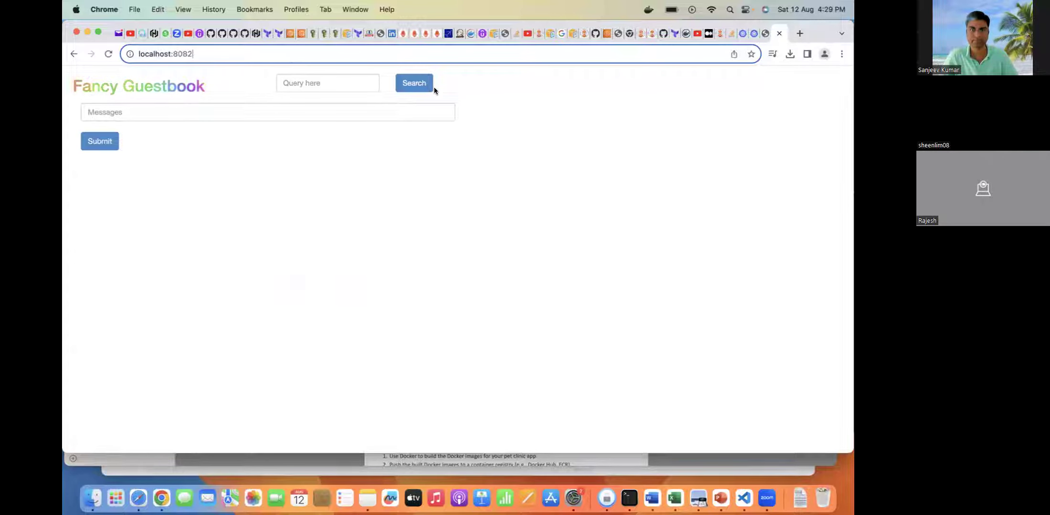
- Check the port-forward output in the terminal and return to the browser to view the Guestbook at localhost:8081
{"action": "key", "text": "ctrl+Right"}
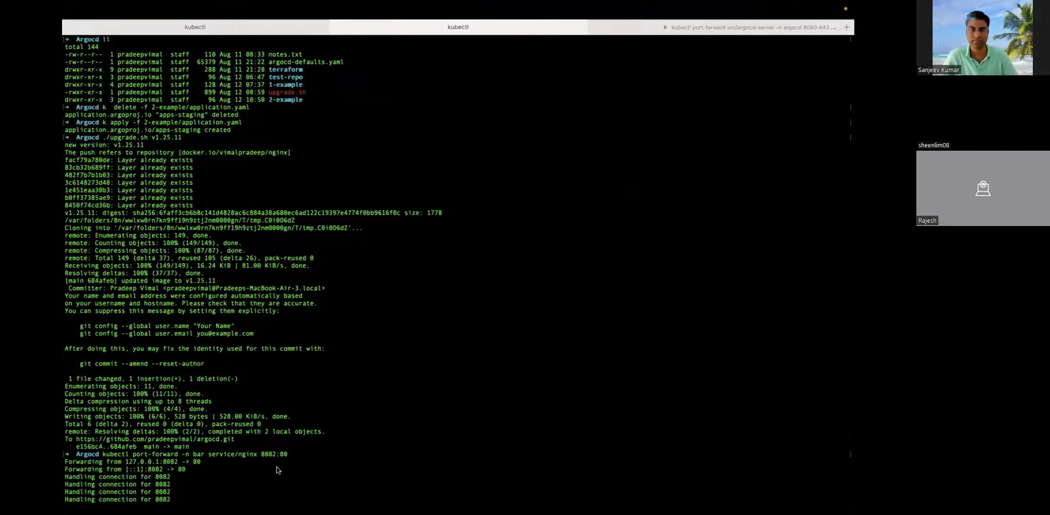
{"action": "key", "text": "ctrl+Left"}
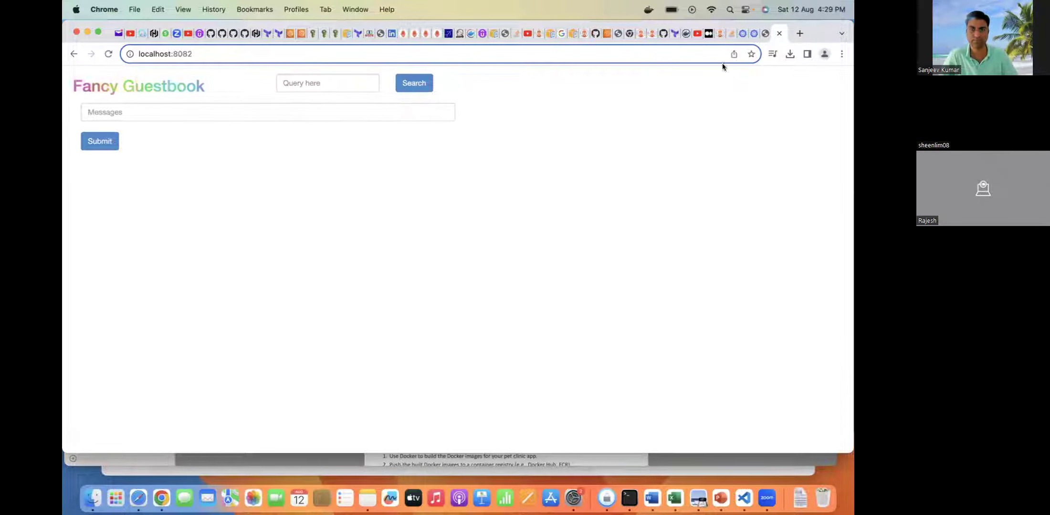
{"action": "left_click", "coordinate": [761, 36]}
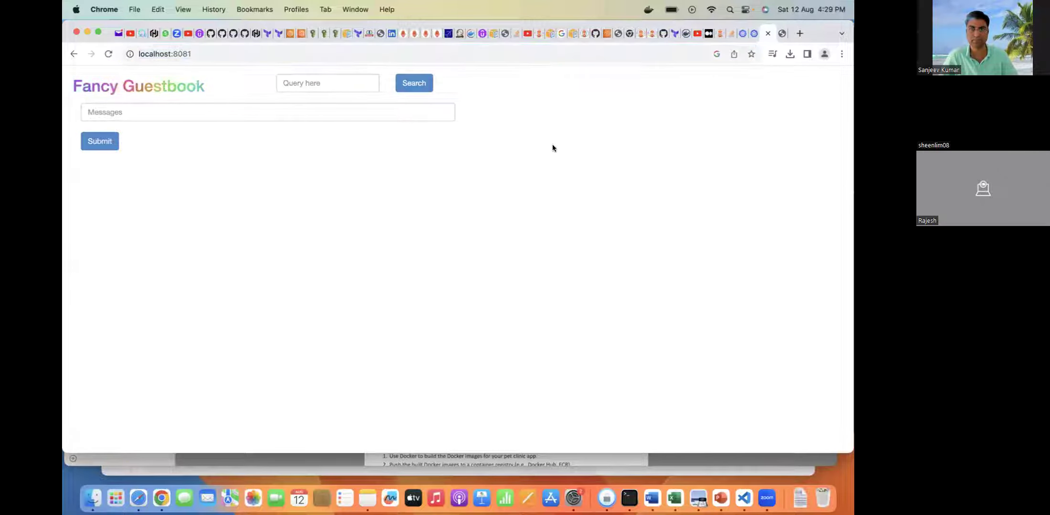
- Go to the GitHub repository and examine my-app1's 0-namespace.yaml and 1-deployment.yaml, including the container image
{"action": "left_click", "coordinate": [663, 34]}
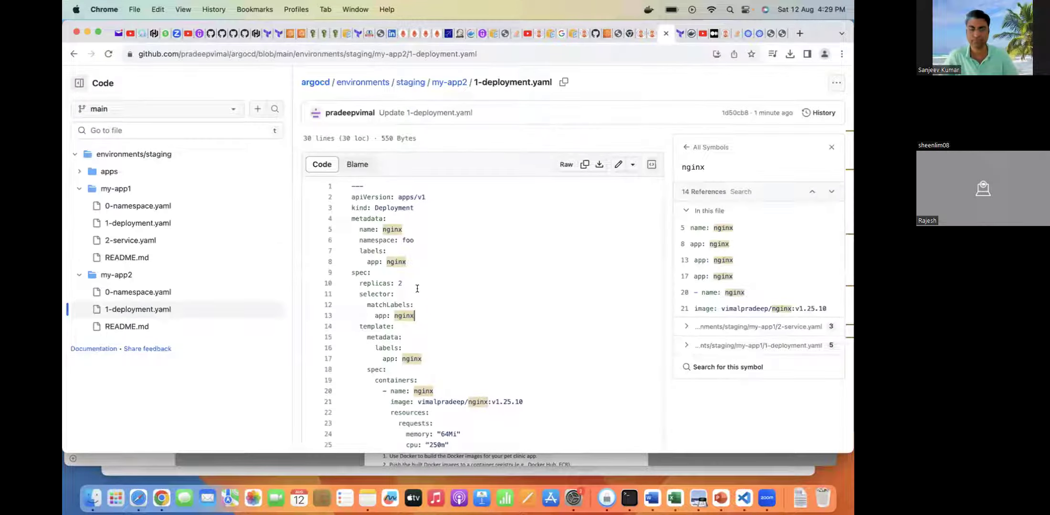
{"action": "left_click", "coordinate": [138, 207]}
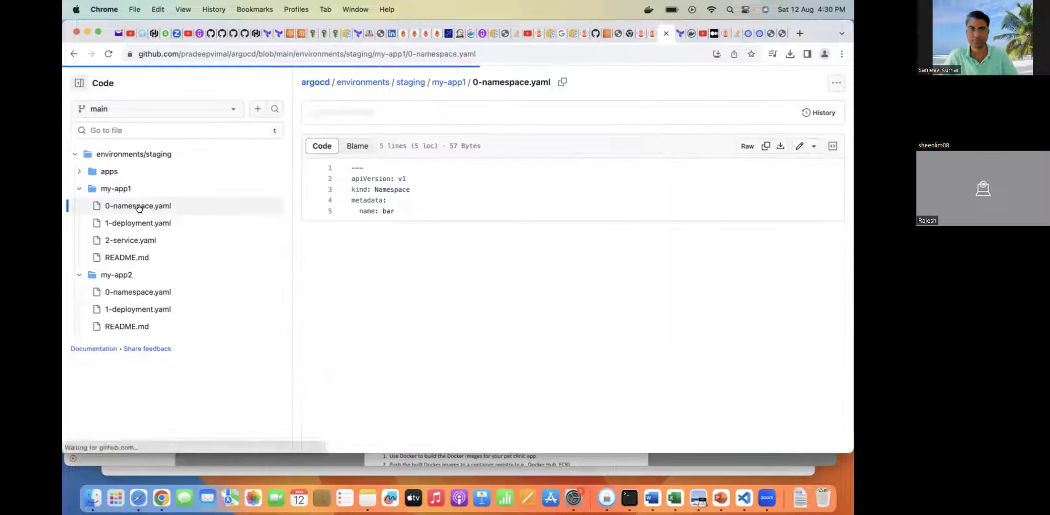
{"action": "left_click", "coordinate": [151, 223]}
{"action": "scroll", "coordinate": [464, 384], "scroll_direction": "down", "scroll_amount": 2}
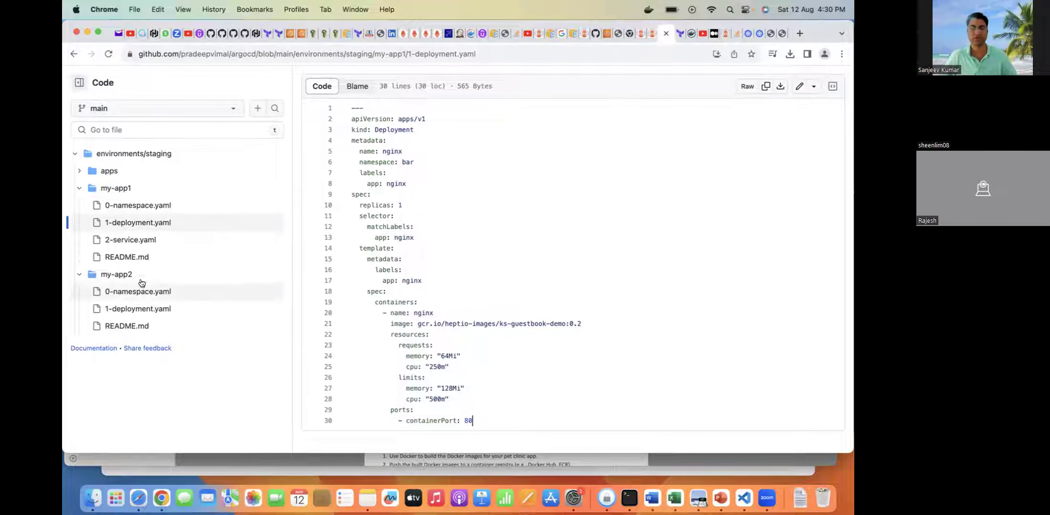
- Open my-app2's 1-deployment.yaml for editing on GitHub and set its containerPort to 81
{"action": "left_click", "coordinate": [141, 310]}
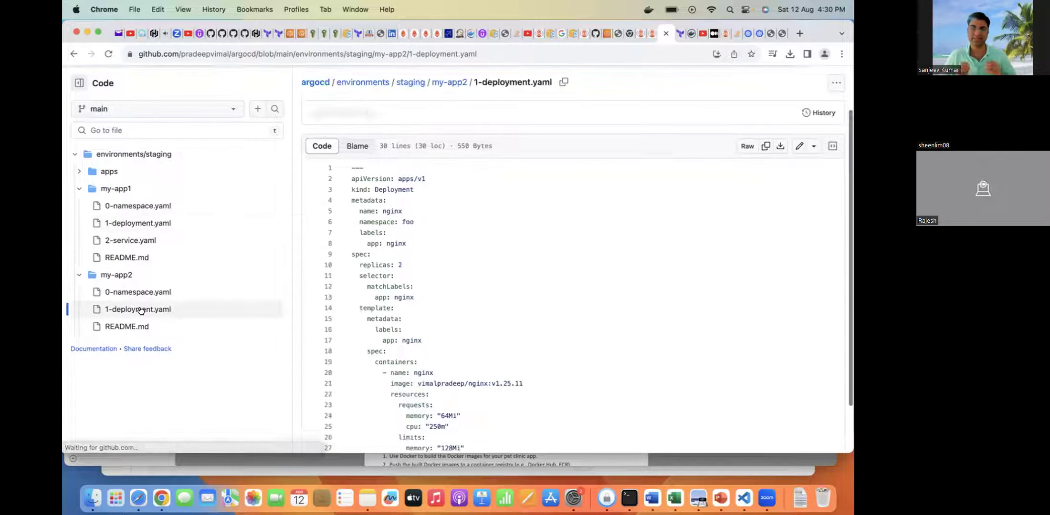
{"action": "scroll", "coordinate": [543, 251], "scroll_direction": "down", "scroll_amount": 3}
{"action": "scroll", "coordinate": [549, 286], "scroll_direction": "up", "scroll_amount": 2}
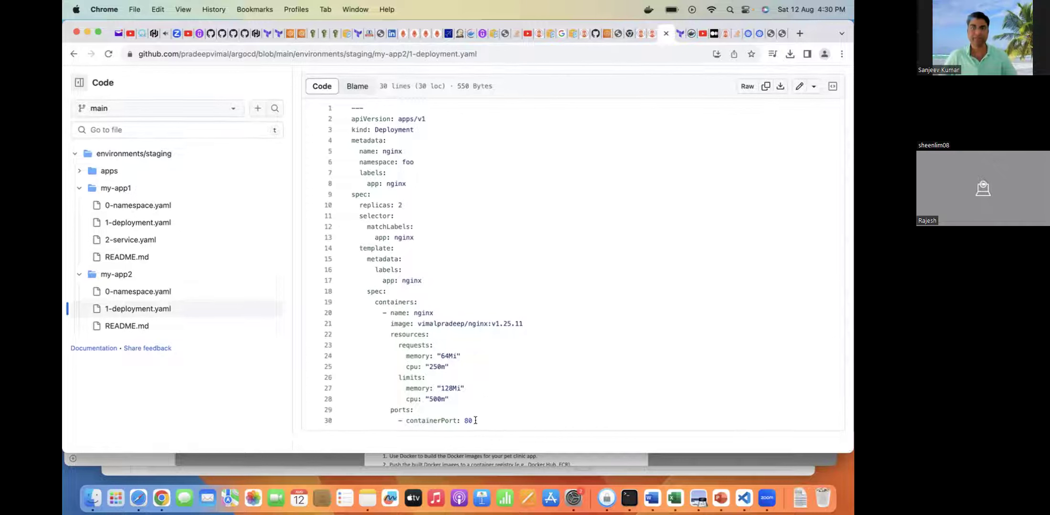
{"action": "left_click", "coordinate": [800, 92]}
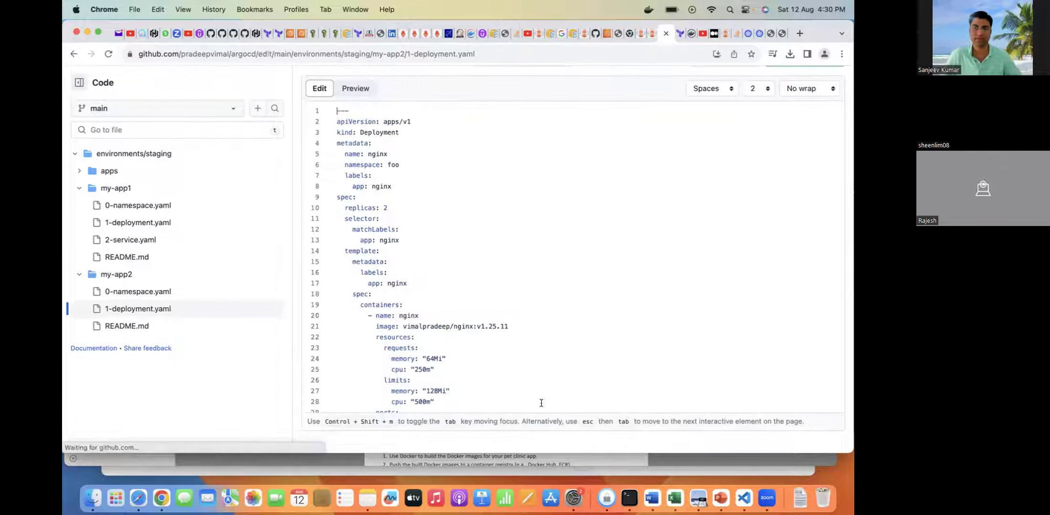
{"action": "scroll", "coordinate": [490, 403], "scroll_direction": "down", "scroll_amount": 2}
{"action": "left_click", "coordinate": [469, 394]}
{"action": "key", "text": "BackSpace"}
{"action": "type", "text": "1"}
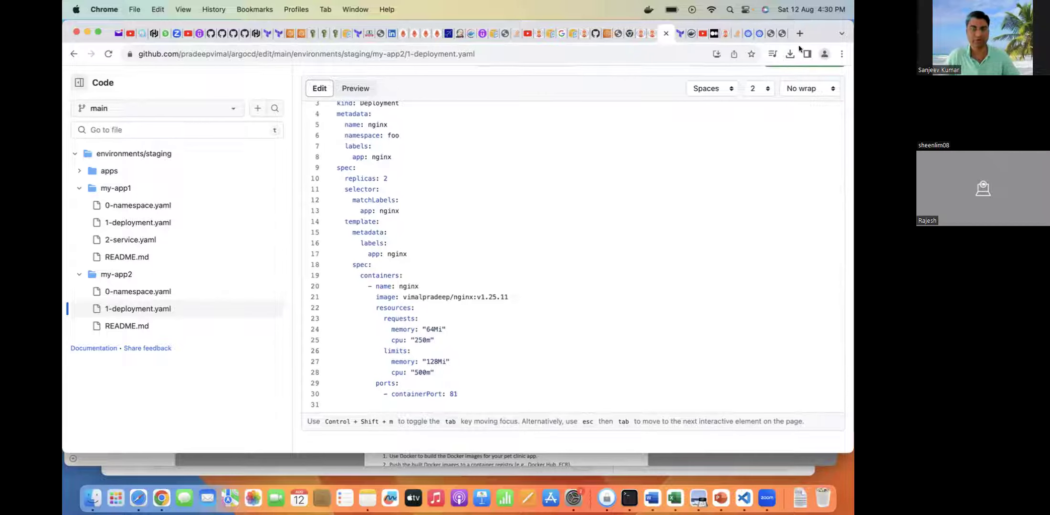
- Commit the edited my-app2 deployment directly to the main branch with the message "Update 1-deployment.yaml"
{"action": "scroll", "coordinate": [758, 141], "scroll_direction": "up", "scroll_amount": 2}
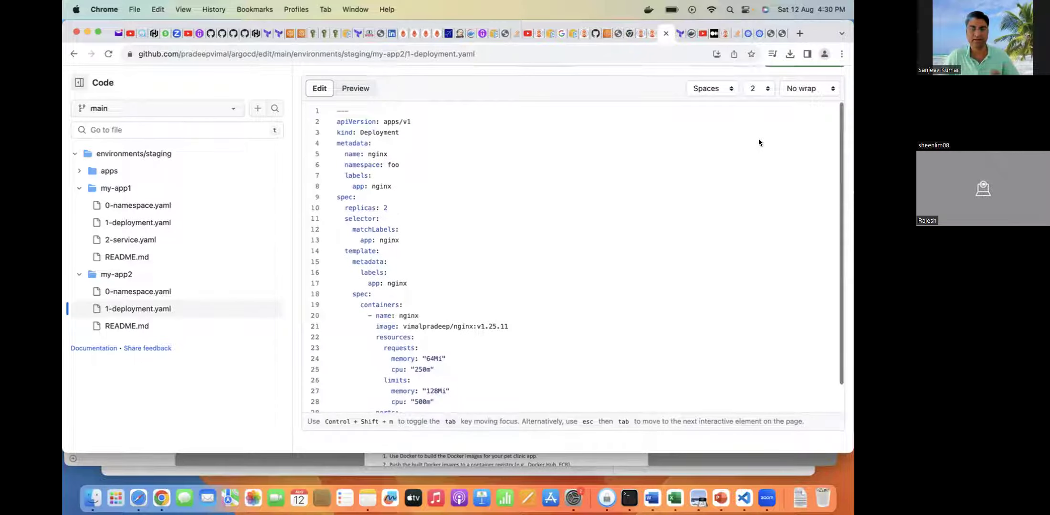
{"action": "scroll", "coordinate": [759, 138], "scroll_direction": "down", "scroll_amount": 2}
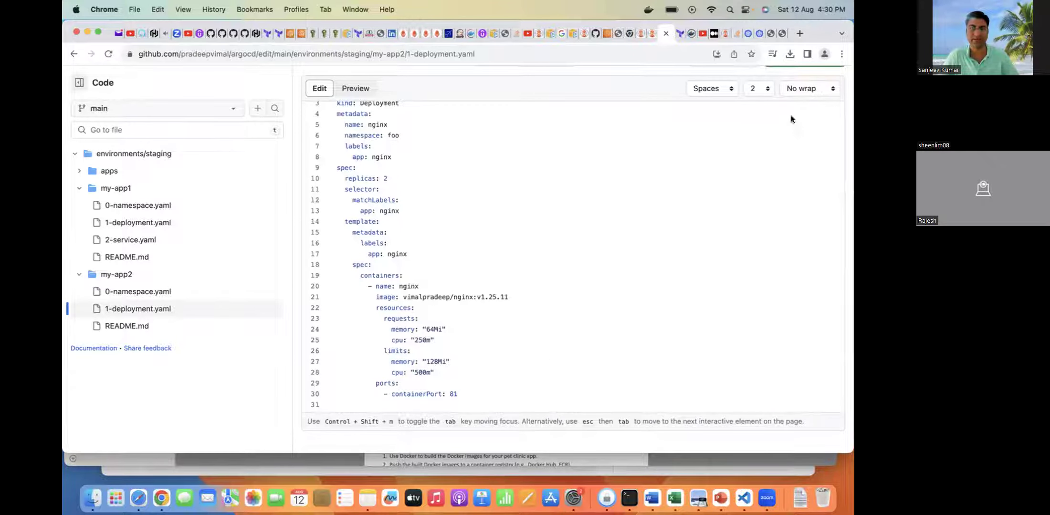
{"action": "scroll", "coordinate": [793, 114], "scroll_direction": "up", "scroll_amount": 2}
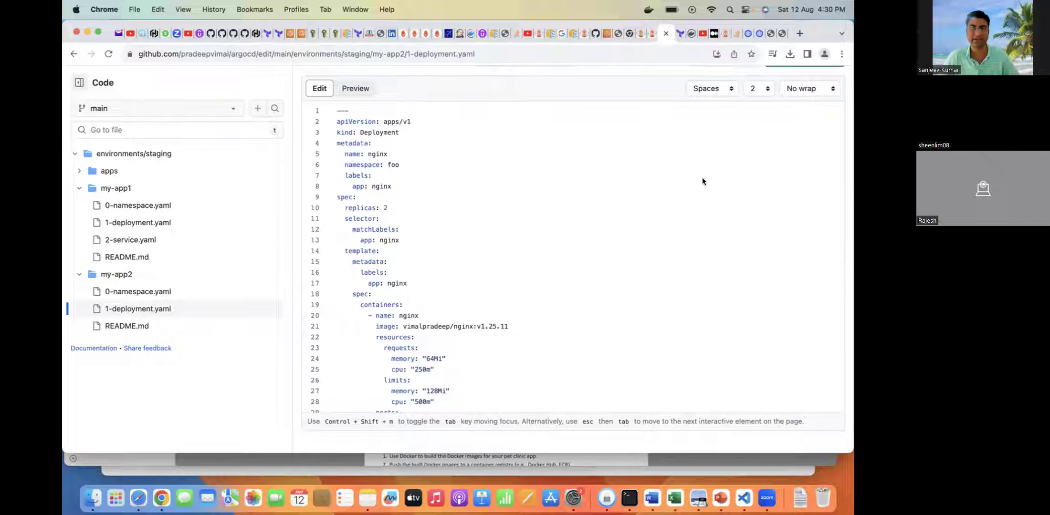
{"action": "scroll", "coordinate": [831, 77], "scroll_direction": "up", "scroll_amount": 1}
{"action": "scroll", "coordinate": [831, 76], "scroll_direction": "up", "scroll_amount": 3}
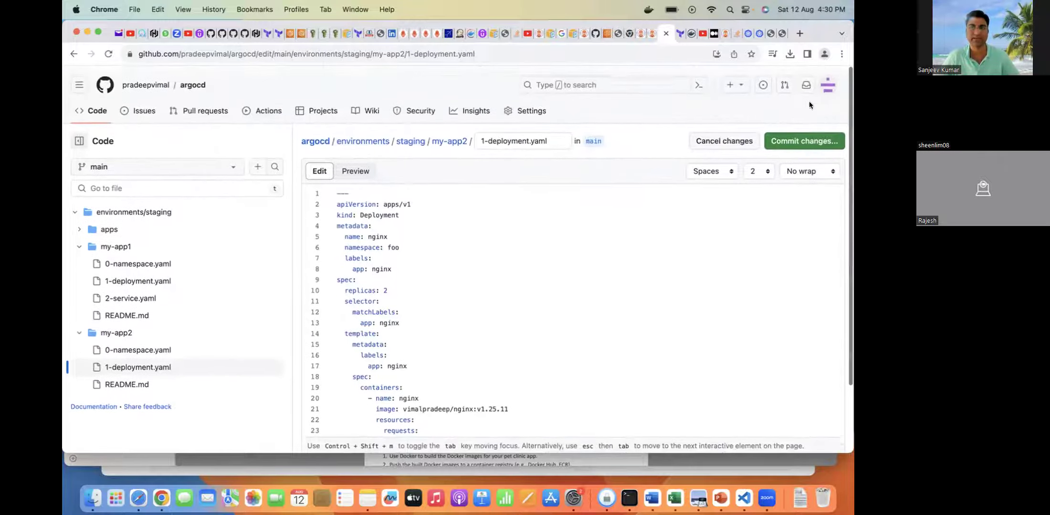
{"action": "left_click", "coordinate": [806, 139]}
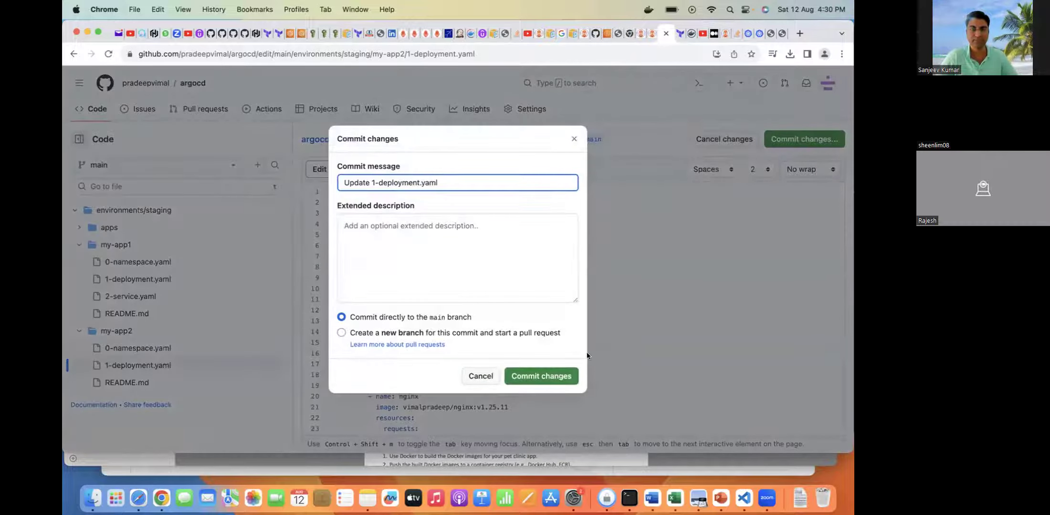
{"action": "left_click", "coordinate": [544, 377]}
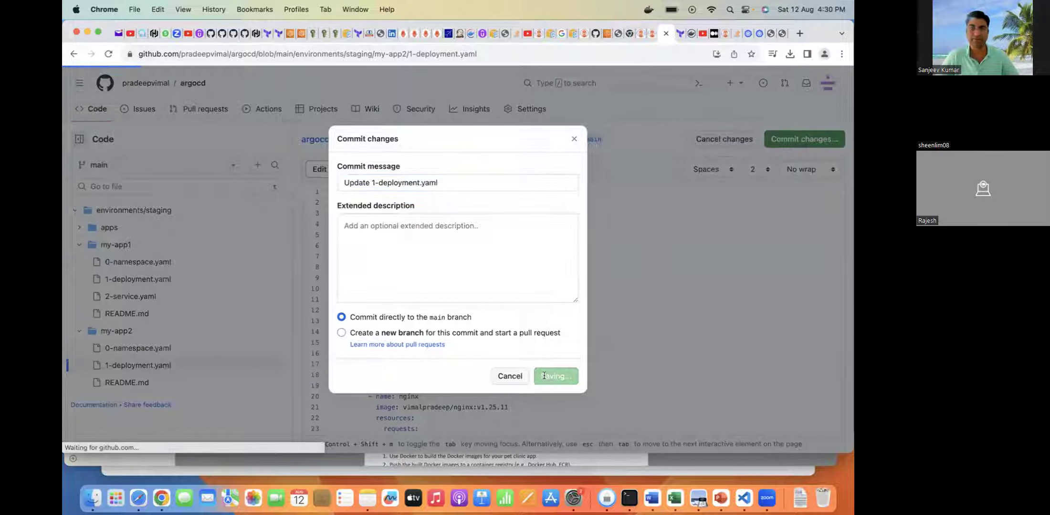
{"action": "scroll", "coordinate": [561, 362], "scroll_direction": "down", "scroll_amount": 3}
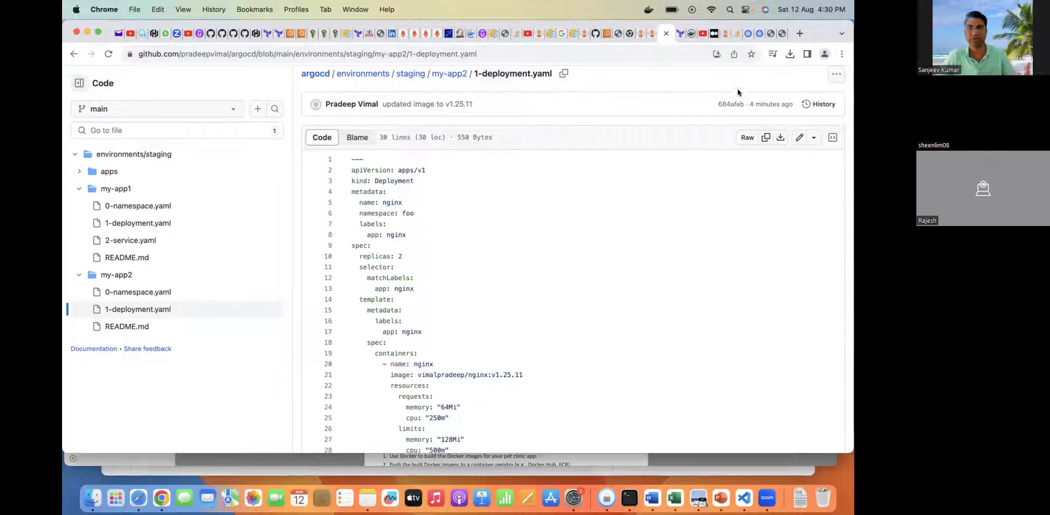
- Return to my-app-foo in Argo CD and synchronize the application from HEAD twice
{"action": "left_click", "coordinate": [778, 34]}
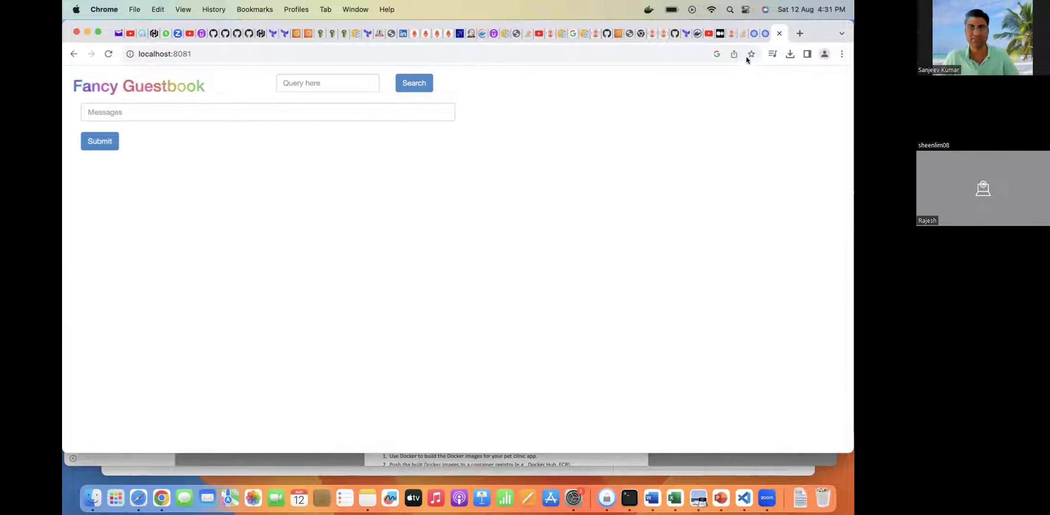
{"action": "left_click", "coordinate": [731, 35]}
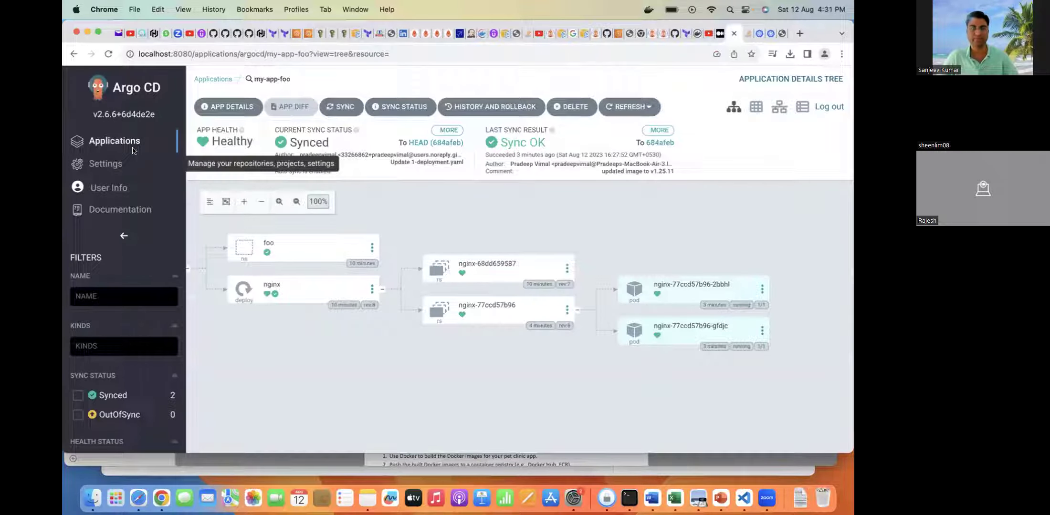
{"action": "left_click", "coordinate": [344, 108]}
{"action": "left_click", "coordinate": [575, 82]}
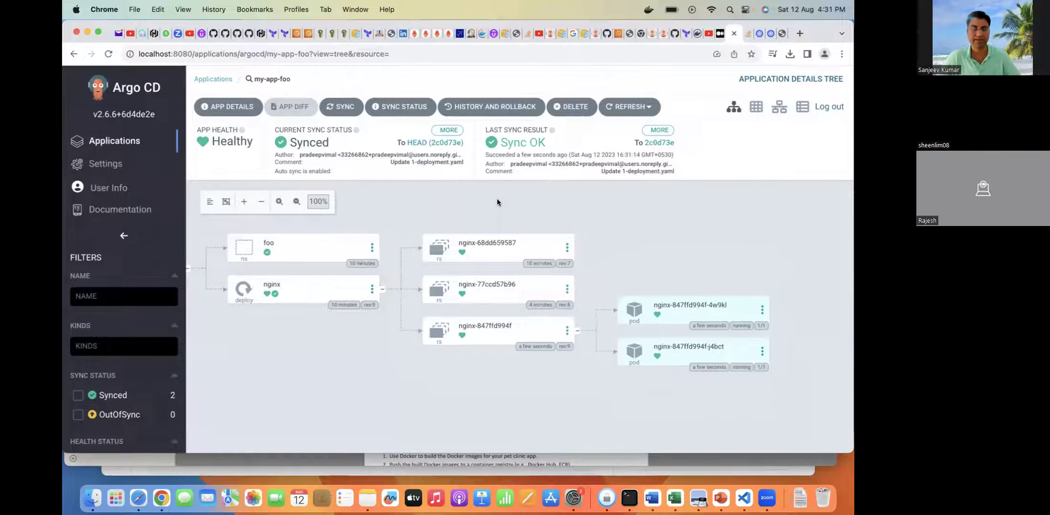
{"action": "left_click", "coordinate": [340, 110]}
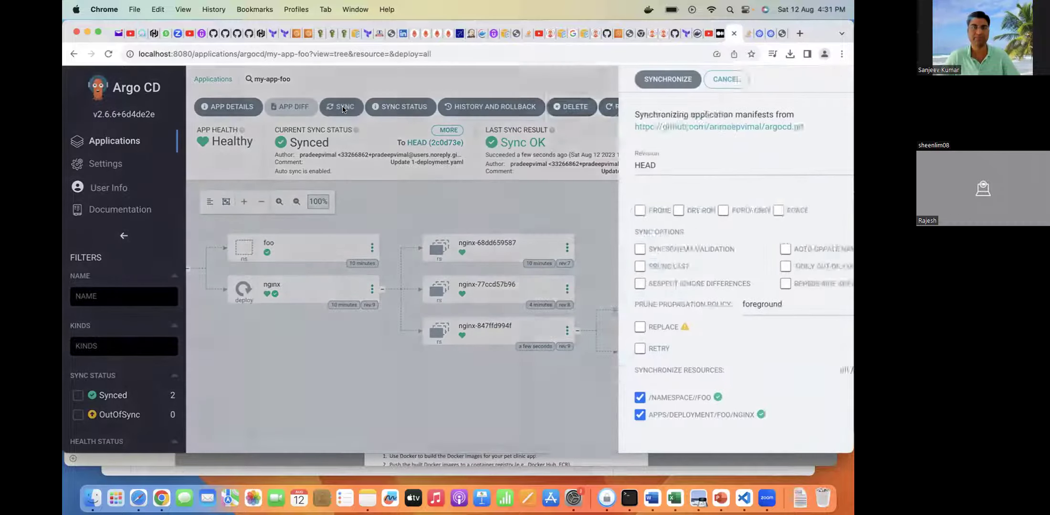
{"action": "left_click", "coordinate": [571, 83]}
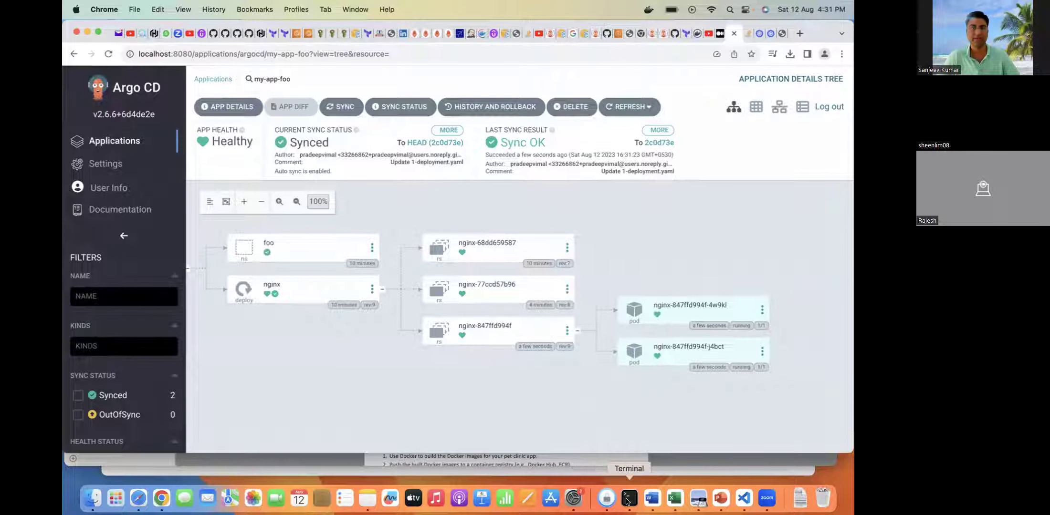
{"action": "left_click", "coordinate": [762, 310]}
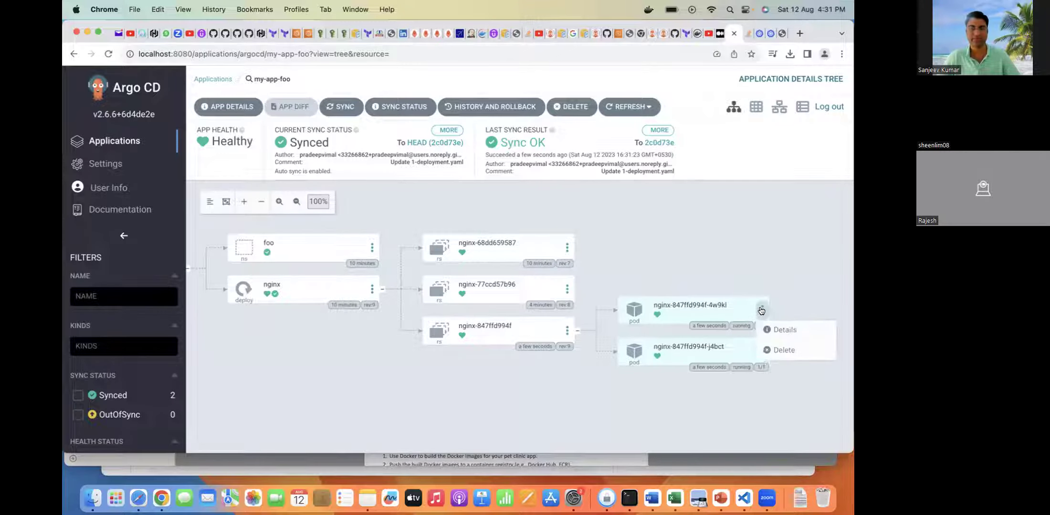
{"action": "left_click", "coordinate": [683, 408]}
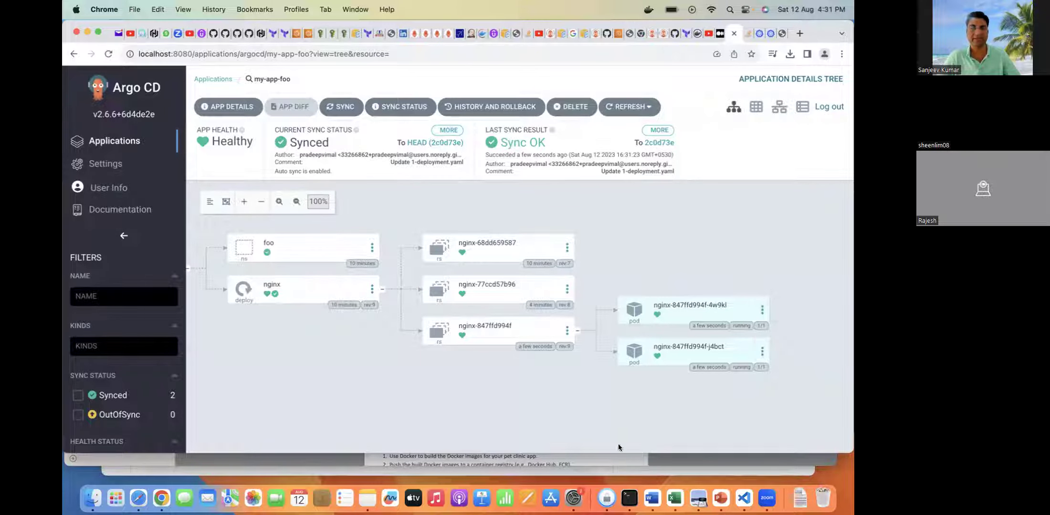
- Switch to the terminal, stop the running port-forward, and try kubectl port-forward -n bar service/nginx 8082:81
{"action": "left_click", "coordinate": [629, 499]}
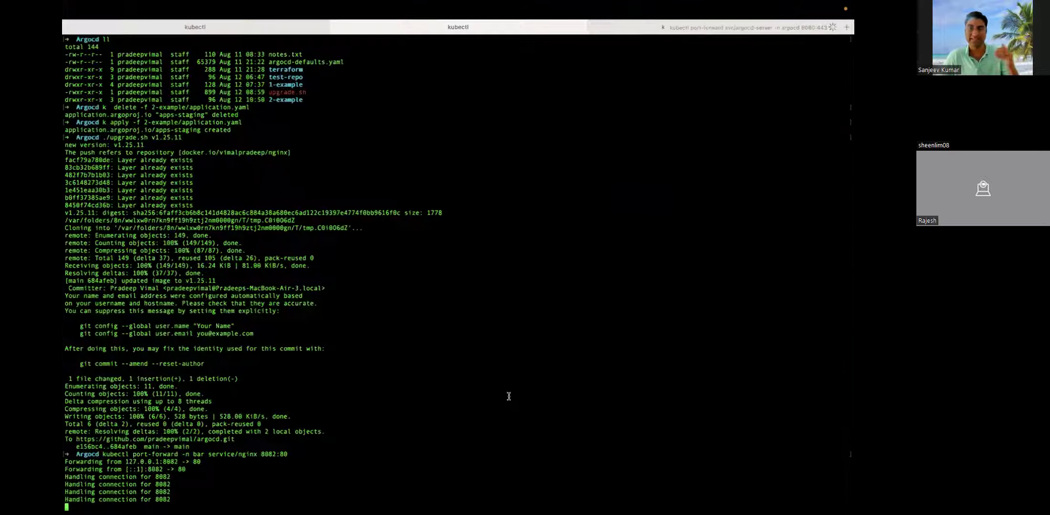
{"action": "key", "text": "ctrl+c"}
{"action": "key", "text": "Up"}
{"action": "key", "text": "BackSpace"}
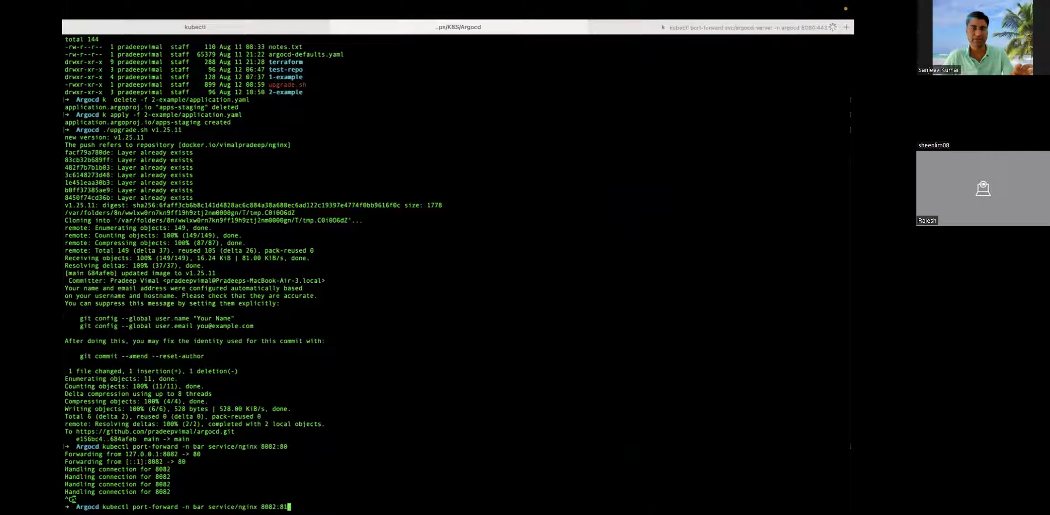
{"action": "type", "text": "1"}
{"action": "key", "text": "Return"}
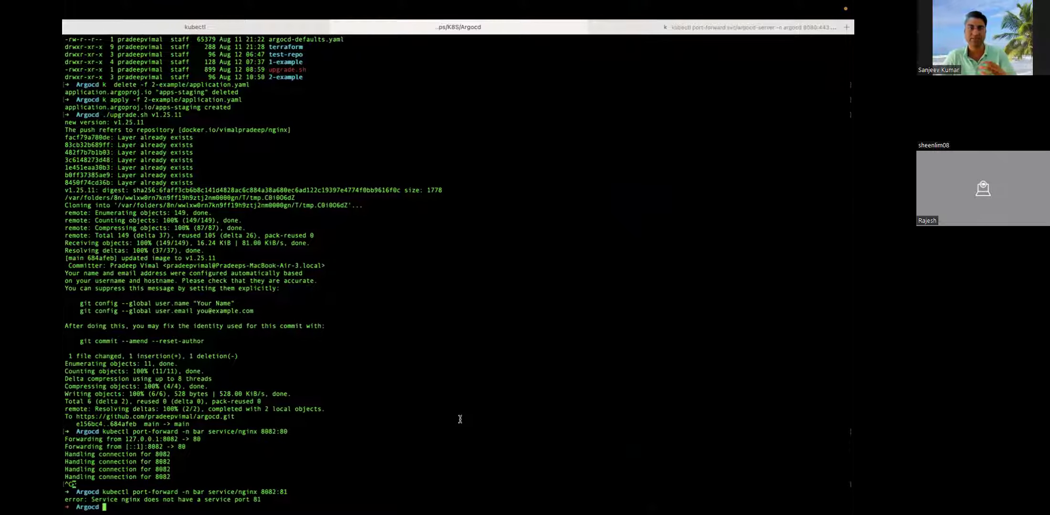
- Return to Chrome and review the guestbook and my-app2 deployment manifests, including containerPort, and the my-app-foo resource tree
{"action": "key", "text": "Up"}
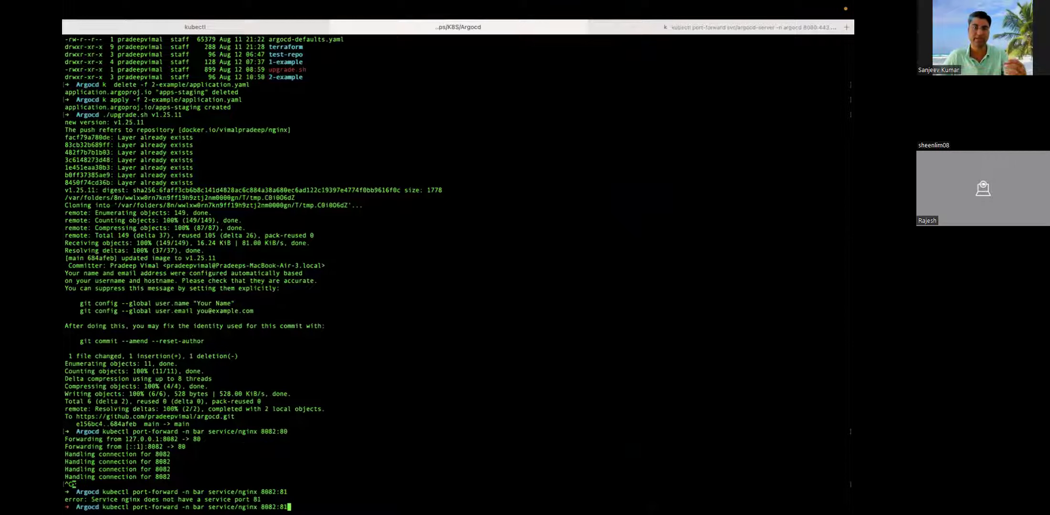
{"action": "key", "text": "Left"}
{"action": "key", "text": "ctrl+Left"}
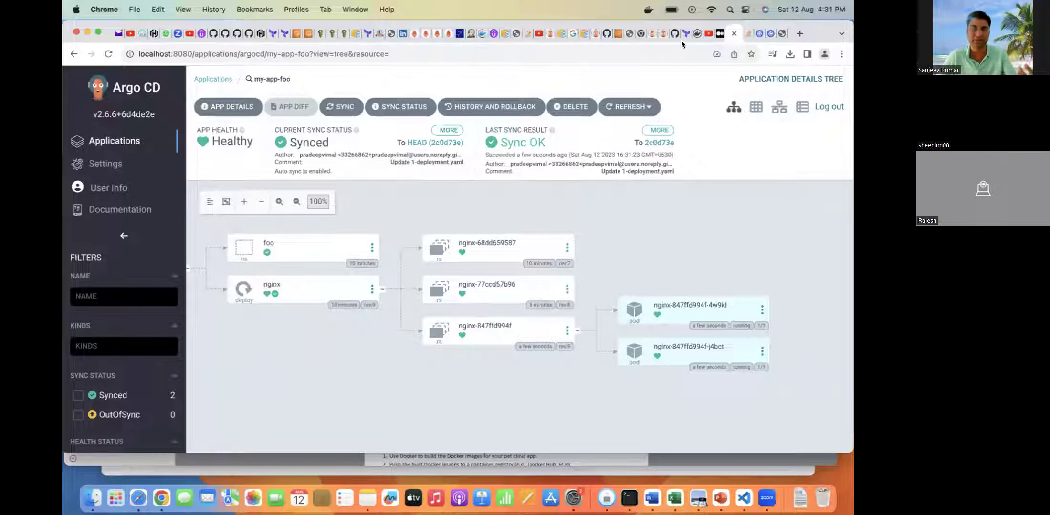
{"action": "left_click", "coordinate": [606, 33]}
{"action": "left_click", "coordinate": [590, 255]}
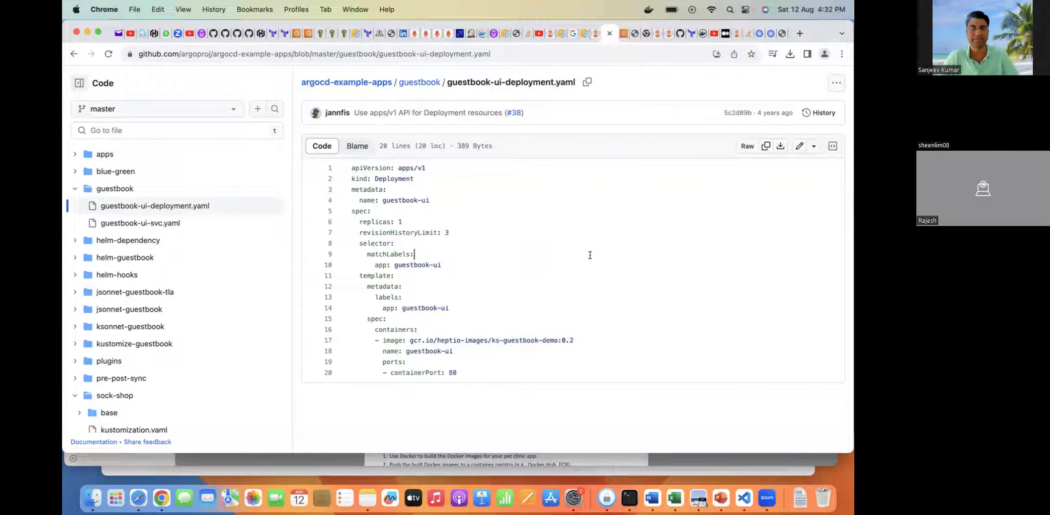
{"action": "left_click", "coordinate": [670, 35]}
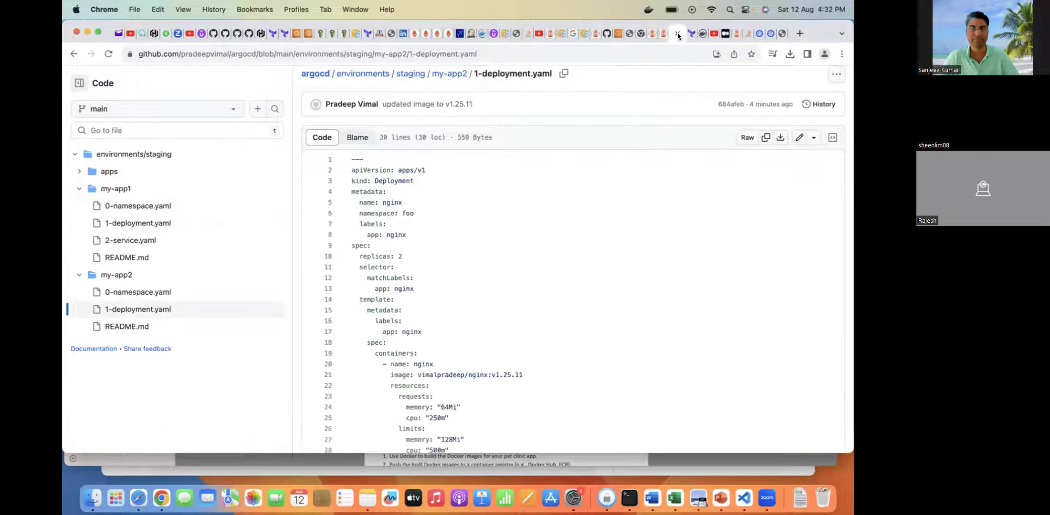
{"action": "scroll", "coordinate": [576, 320], "scroll_direction": "down", "scroll_amount": 2}
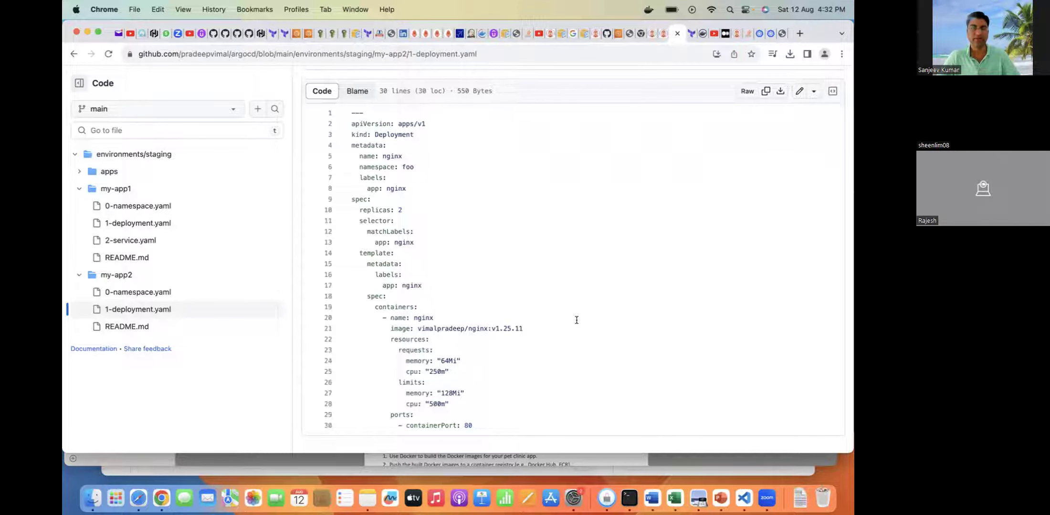
{"action": "left_click", "coordinate": [488, 419]}
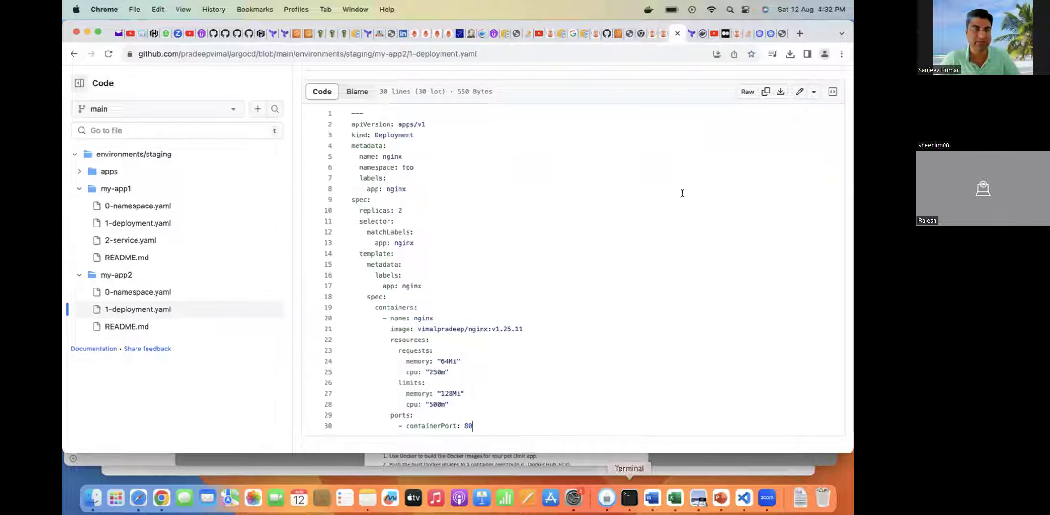
{"action": "left_click", "coordinate": [663, 35]}
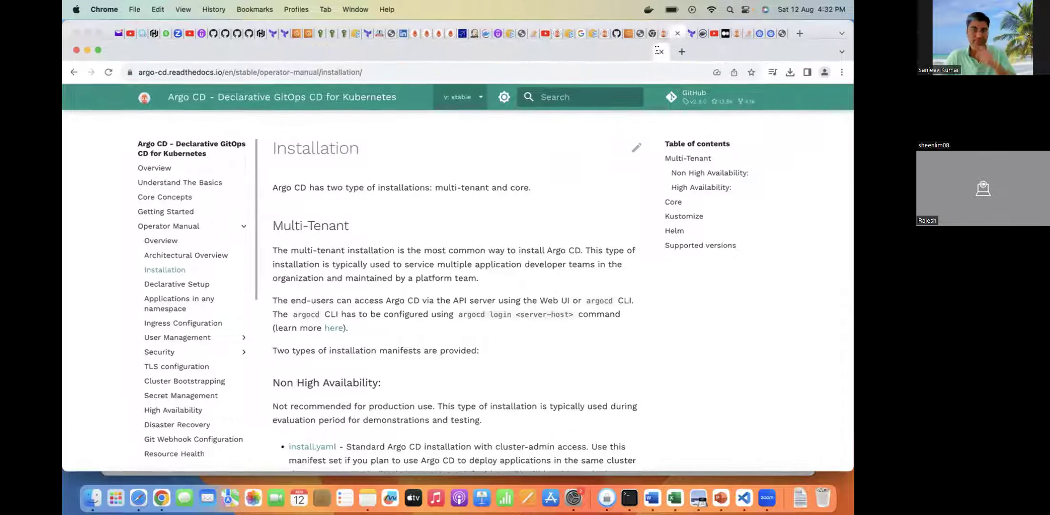
{"action": "left_click", "coordinate": [723, 35]}
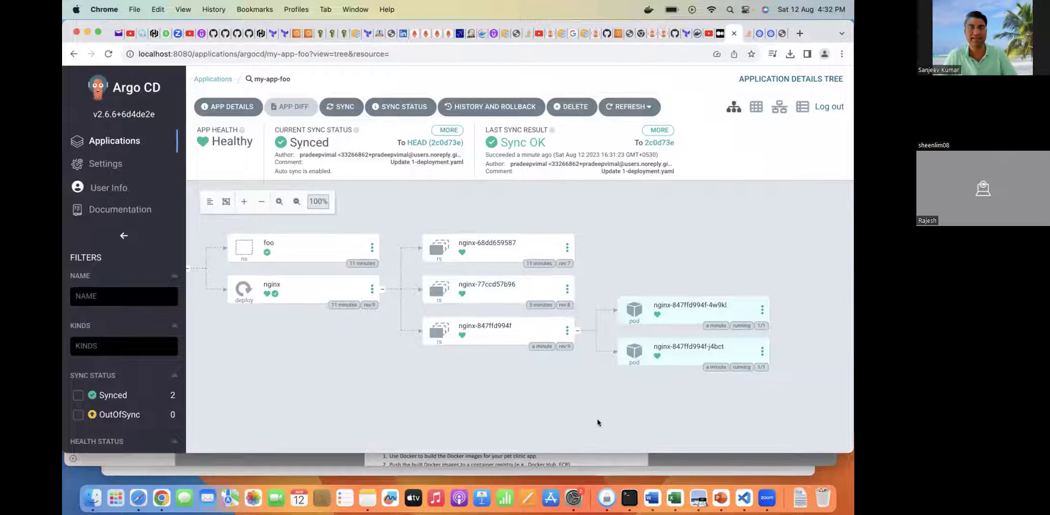
- Switch to the terminal, discard the unexecuted port-forward command, and clear the screen
{"action": "left_click", "coordinate": [631, 495]}
{"action": "key", "text": "BackSpace"}
{"action": "type", "text": "8082:80"}
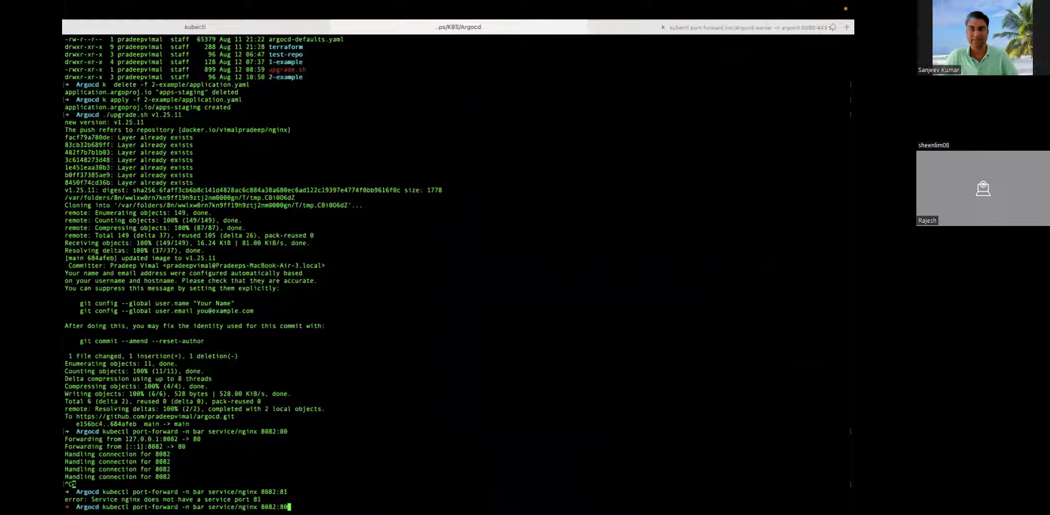
{"action": "key", "text": "Left"}
{"action": "key", "text": "Left"}
{"action": "key", "text": "Left"}
{"action": "key", "text": "Left"}
{"action": "key", "text": "Left"}
{"action": "key", "text": "Left"}
{"action": "key", "text": "Left"}
{"action": "key", "text": "Left"}
{"action": "key", "text": "Left"}
{"action": "key", "text": "Left"}
{"action": "key", "text": "Left"}
{"action": "key", "text": "Left"}
{"action": "key", "text": "Left"}
{"action": "key", "text": "Left"}
{"action": "key", "text": "Left"}
{"action": "key", "text": "Left"}
{"action": "key", "text": "Left"}
{"action": "key", "text": "Left"}
{"action": "key", "text": "Left"}
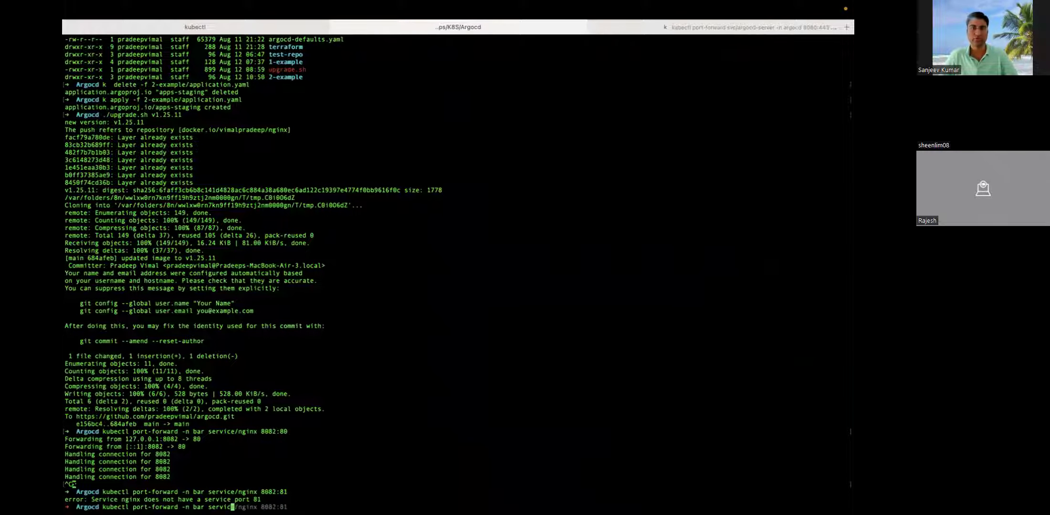
{"action": "key", "text": "Left"}
{"action": "key", "text": "Left"}
{"action": "key", "text": "Left"}
{"action": "key", "text": "Left"}
{"action": "key", "text": "Left"}
{"action": "key", "text": "Left"}
{"action": "key", "text": "Left"}
{"action": "key", "text": "Left"}
{"action": "key", "text": "Left"}
{"action": "key", "text": "Left"}
{"action": "key", "text": "Left"}
{"action": "key", "text": "Left"}
{"action": "key", "text": "Left"}
{"action": "key", "text": "Left"}
{"action": "key", "text": "Left"}
{"action": "key", "text": "Left"}
{"action": "key", "text": "Left"}
{"action": "key", "text": "Left"}
{"action": "key", "text": "Left"}
{"action": "key", "text": "Left"}
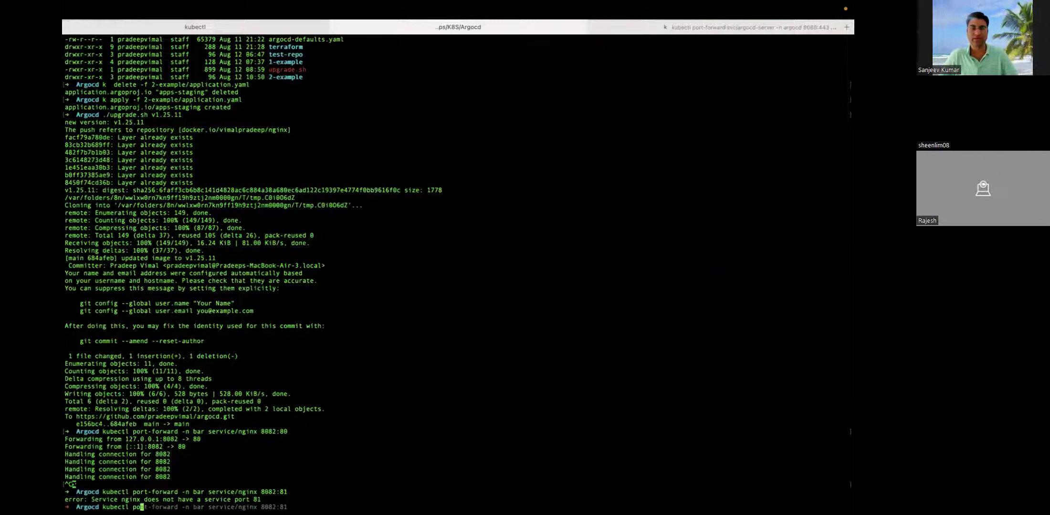
{"action": "key", "text": "ctrl+u"}
{"action": "key", "text": "ctrl+l"}
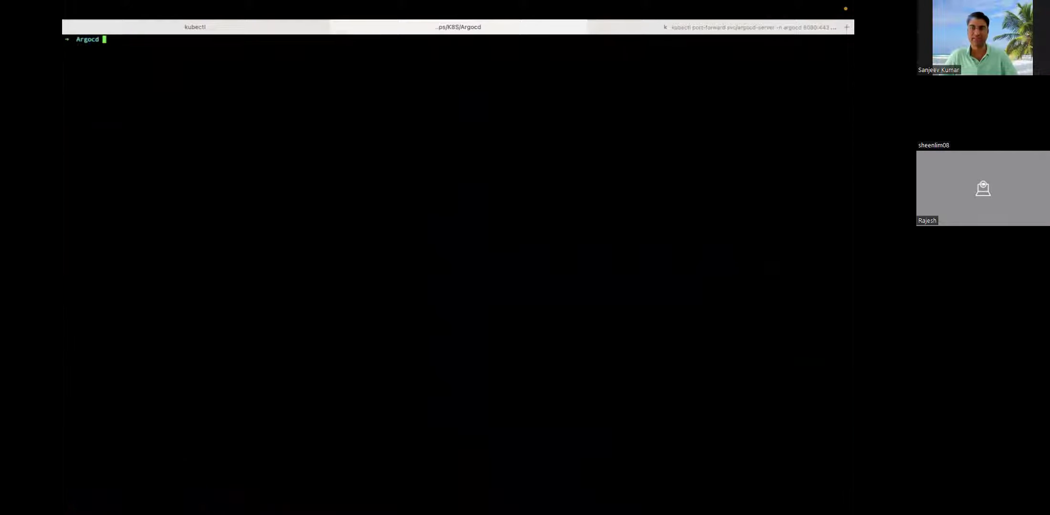
- Delete the staging application from the cluster with k delete -f 2-example/application.yaml
{"action": "key", "text": "Up"}
{"action": "key", "text": "Up"}
{"action": "key", "text": "Up"}
{"action": "key", "text": "Up"}
{"action": "key", "text": "Up"}
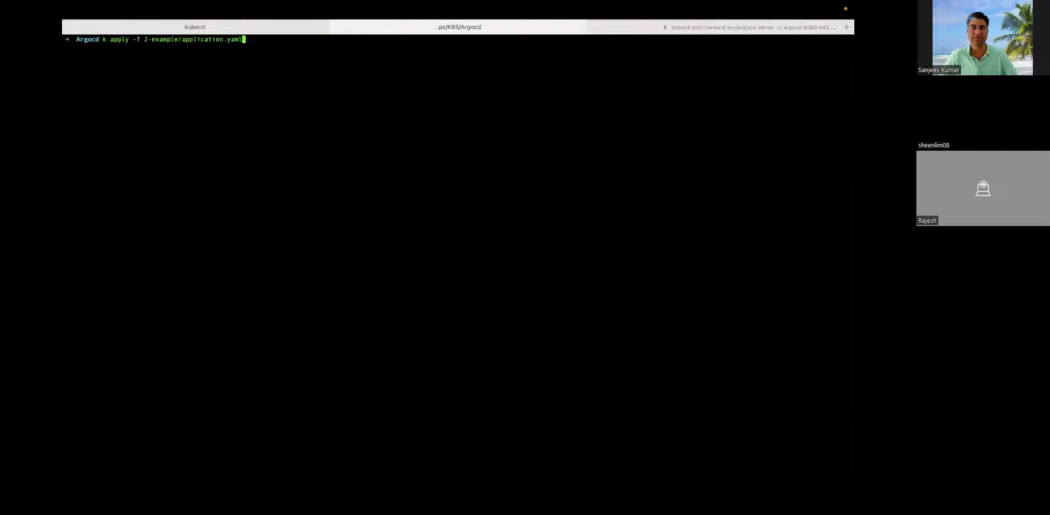
{"action": "key", "text": "Return"}
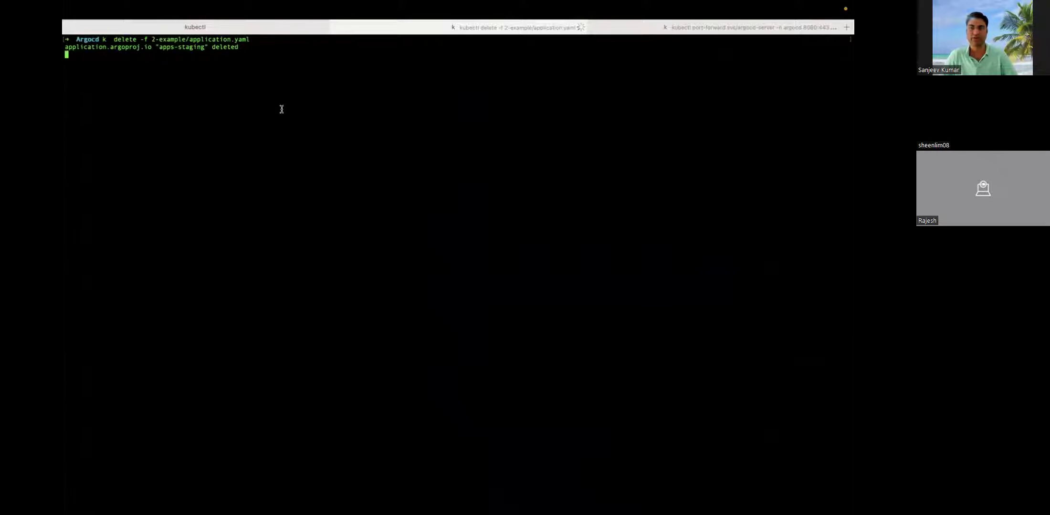
- Return to Argo CD in Chrome and check the applications list and the terminal to verify the staging application's deletion
{"action": "key", "text": "super+Tab"}
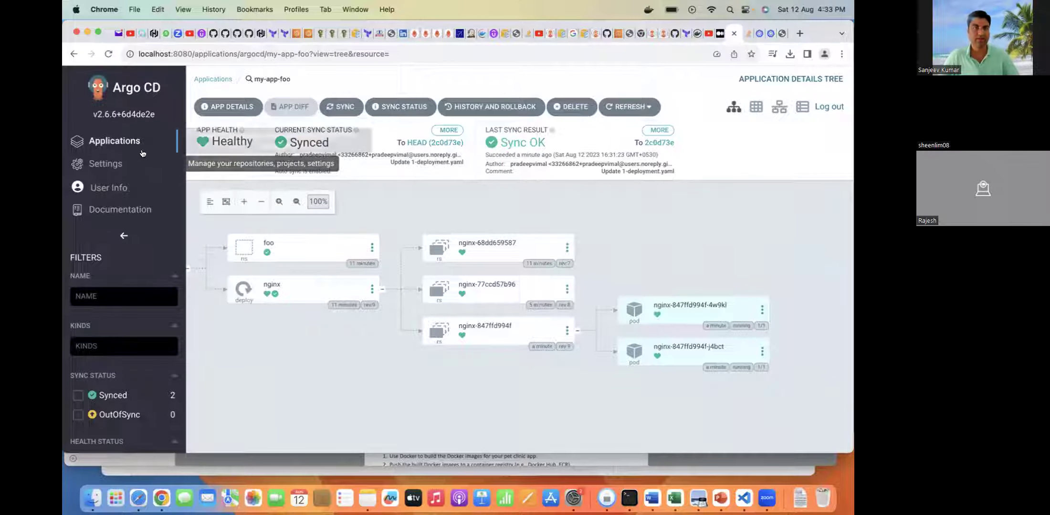
{"action": "left_click", "coordinate": [124, 143]}
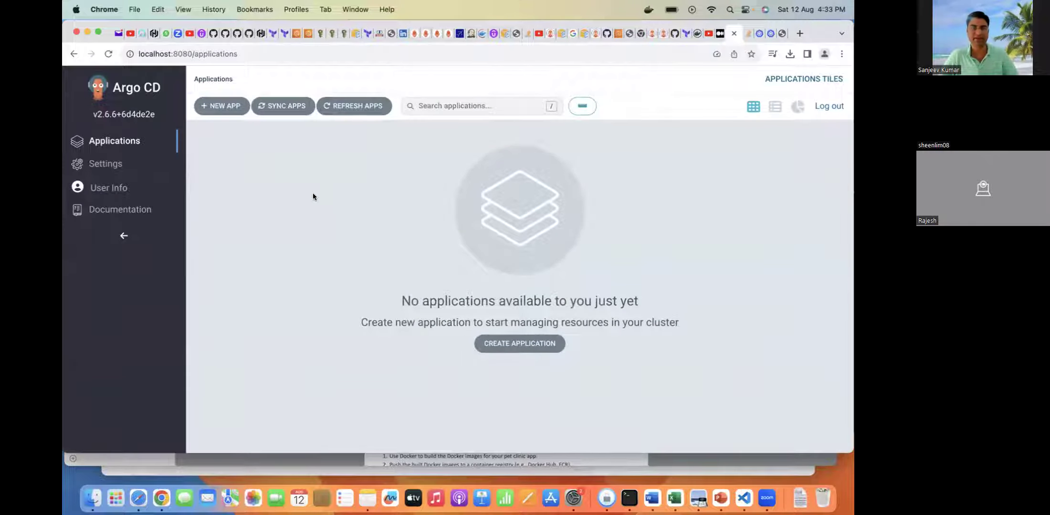
{"action": "key", "text": "super+Tab"}
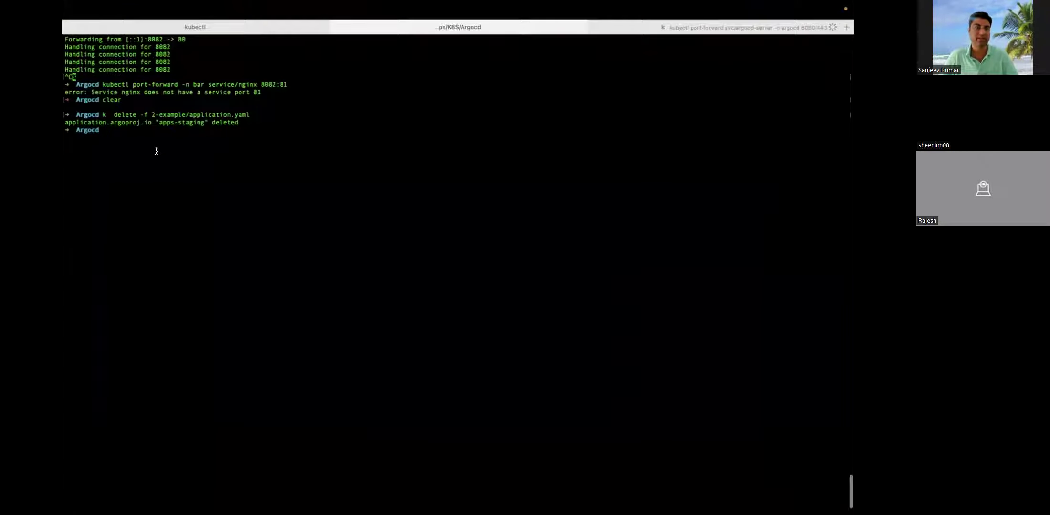
{"action": "key", "text": "super+Tab"}
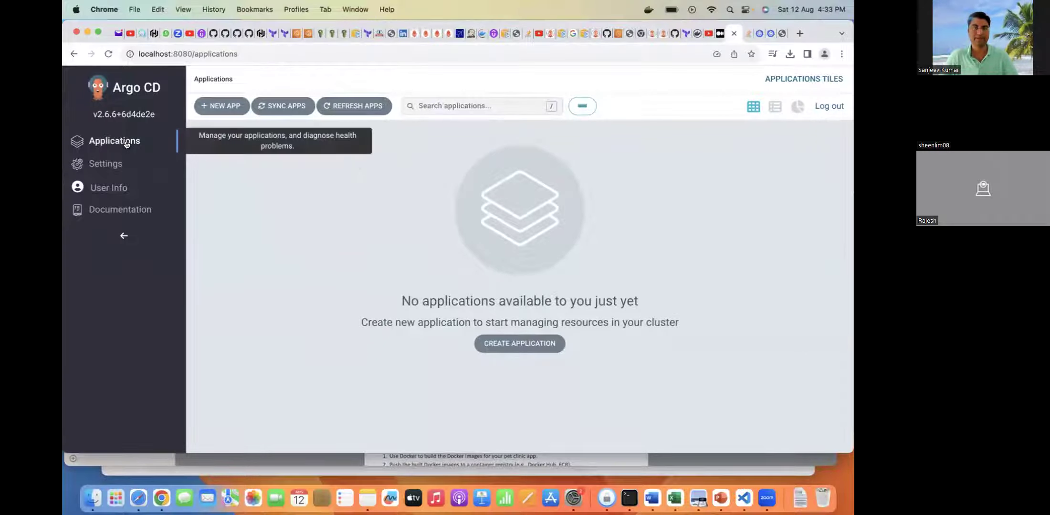
- Start a new Argo CD application named app1 in the default project with the sync policy set to Automatic
{"action": "left_click", "coordinate": [230, 105]}
{"action": "left_click", "coordinate": [275, 170]}
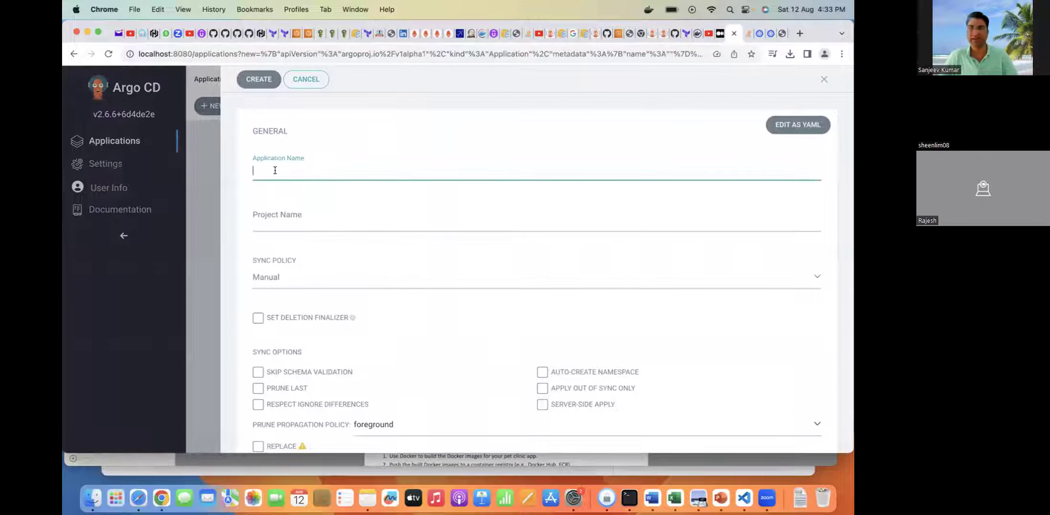
{"action": "type", "text": "app"}
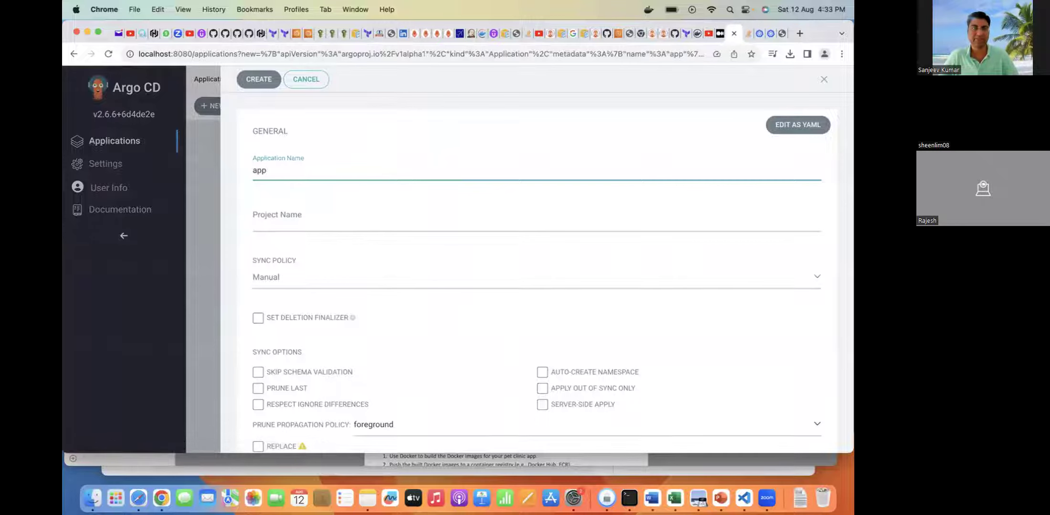
{"action": "type", "text": "1"}
{"action": "left_click", "coordinate": [282, 217]}
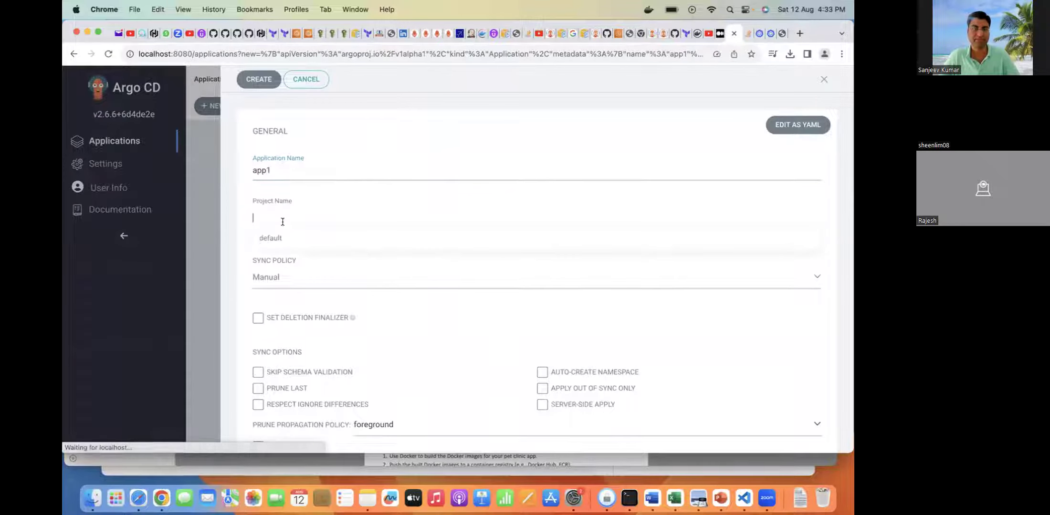
{"action": "left_click", "coordinate": [285, 240]}
{"action": "left_click", "coordinate": [290, 277]}
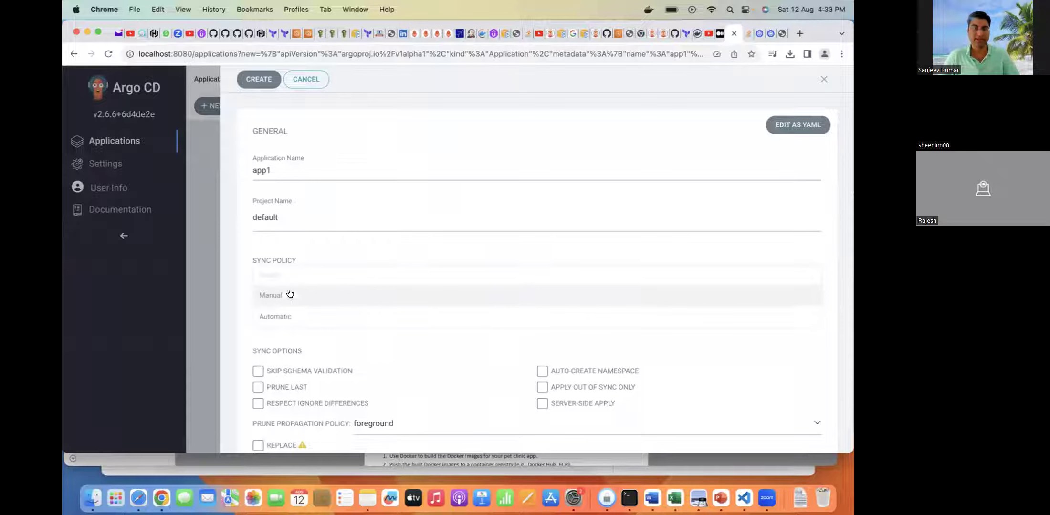
{"action": "left_click", "coordinate": [281, 318]}
- Find the argocd repository on GitHub and copy its HTTPS clone URL for the new application's source
{"action": "scroll", "coordinate": [344, 256], "scroll_direction": "down", "scroll_amount": 5}
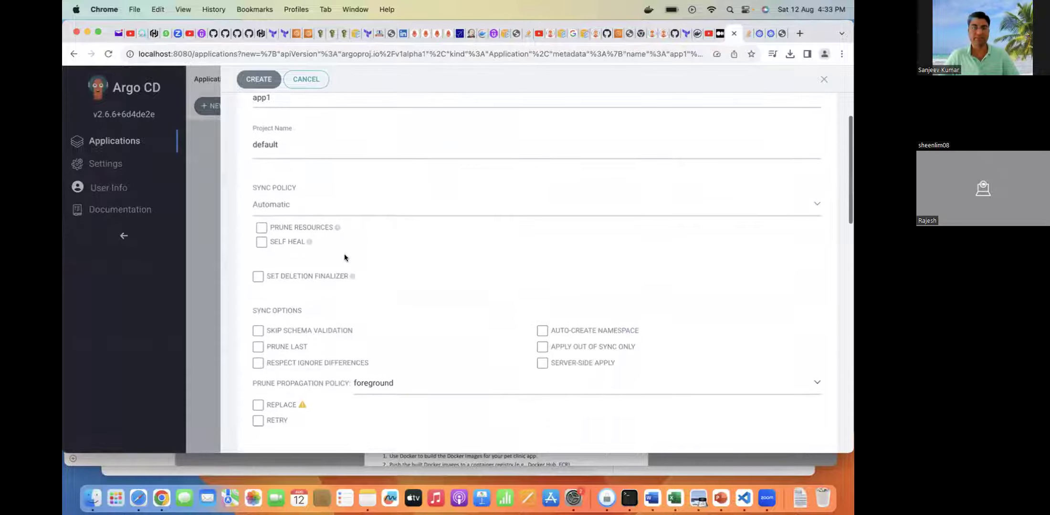
{"action": "scroll", "coordinate": [344, 257], "scroll_direction": "down", "scroll_amount": 10}
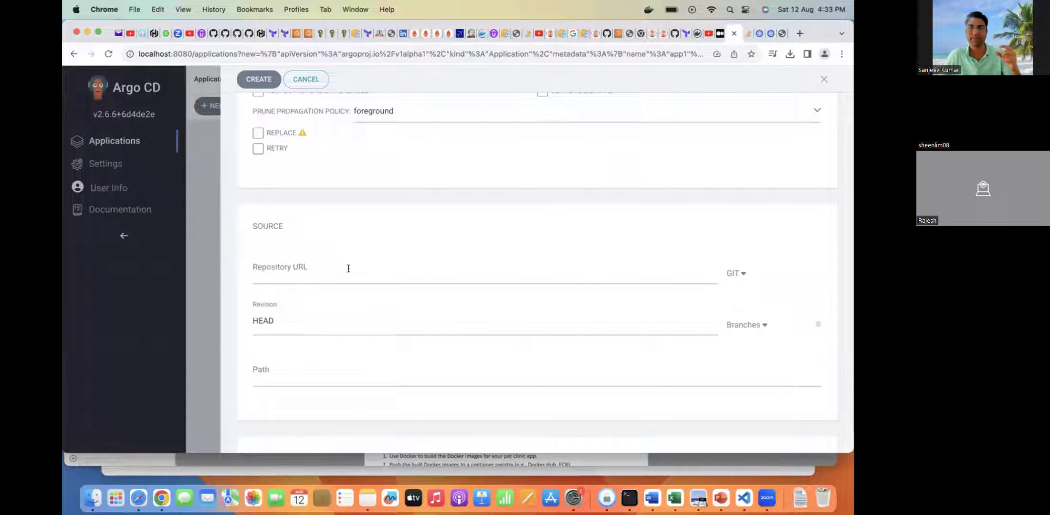
{"action": "left_click", "coordinate": [348, 271]}
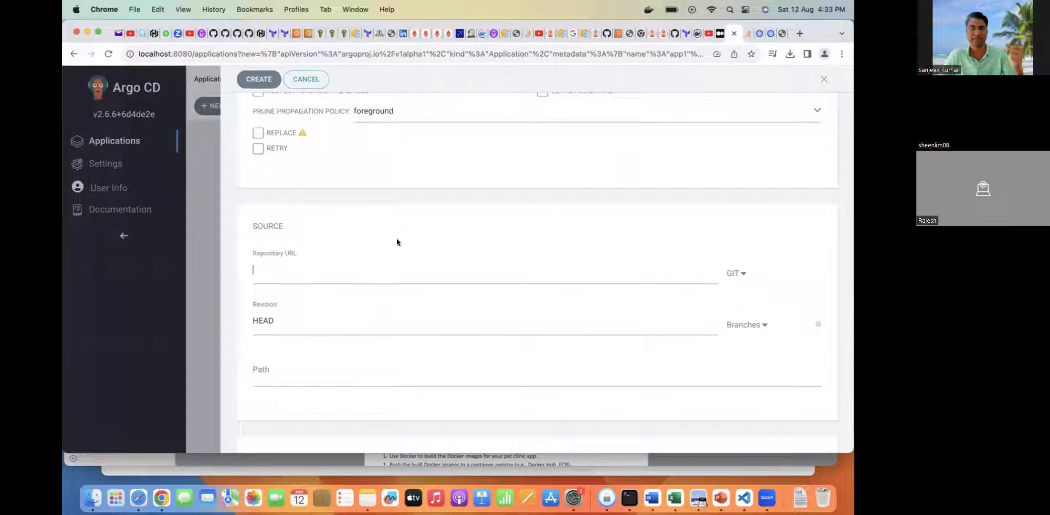
{"action": "left_click", "coordinate": [708, 35]}
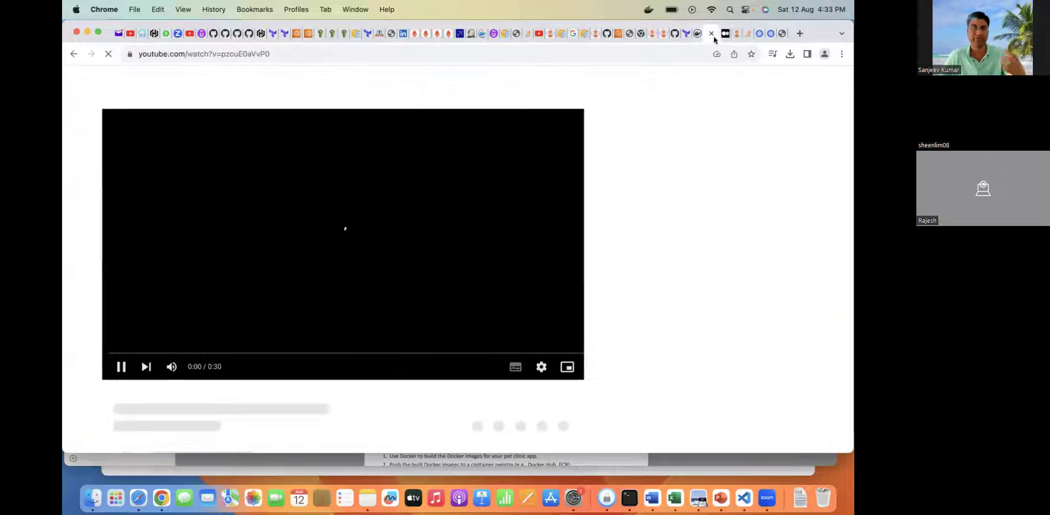
{"action": "left_click", "coordinate": [721, 35]}
{"action": "left_click", "coordinate": [709, 35]}
{"action": "left_click", "coordinate": [710, 35]}
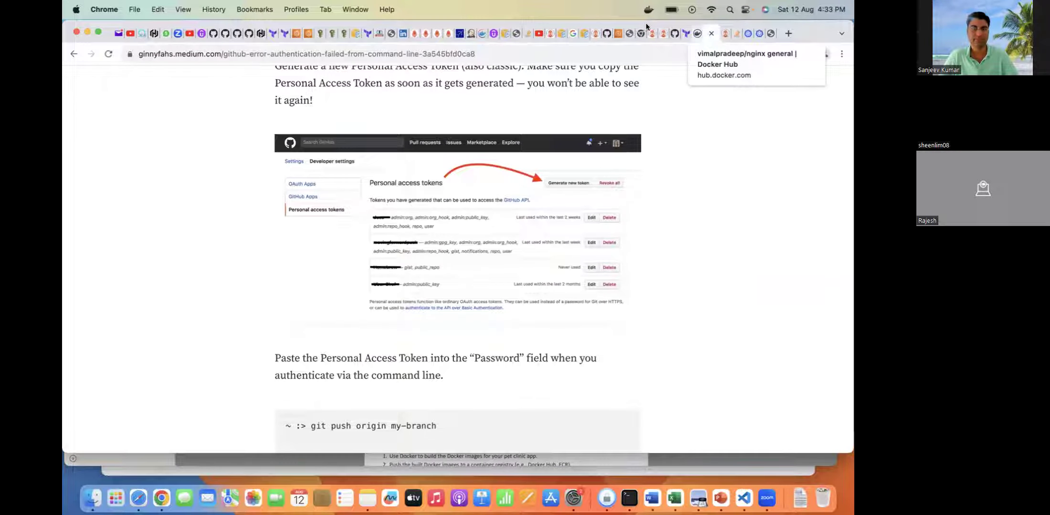
{"action": "left_click", "coordinate": [674, 34]}
{"action": "scroll", "coordinate": [517, 245], "scroll_direction": "up", "scroll_amount": 5}
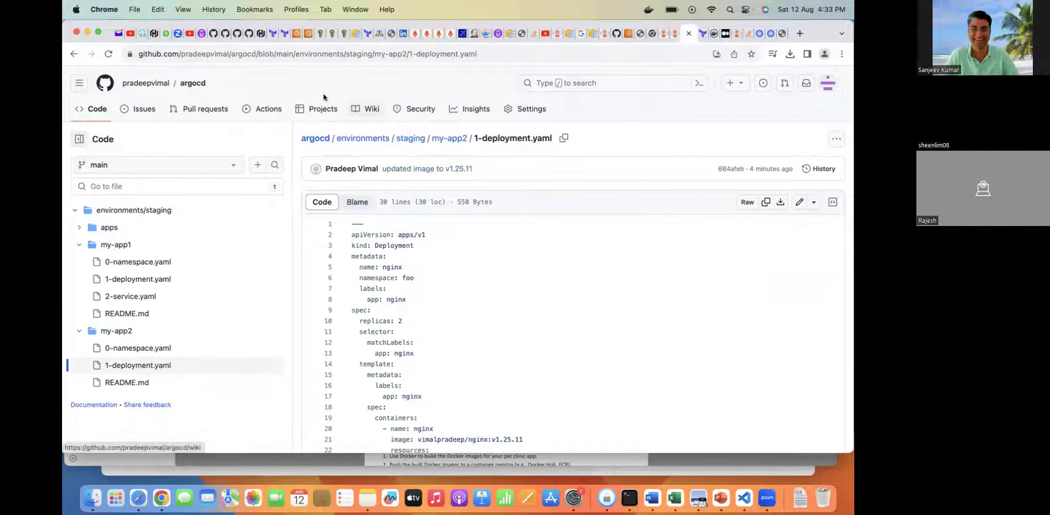
{"action": "scroll", "coordinate": [228, 219], "scroll_direction": "up", "scroll_amount": 1}
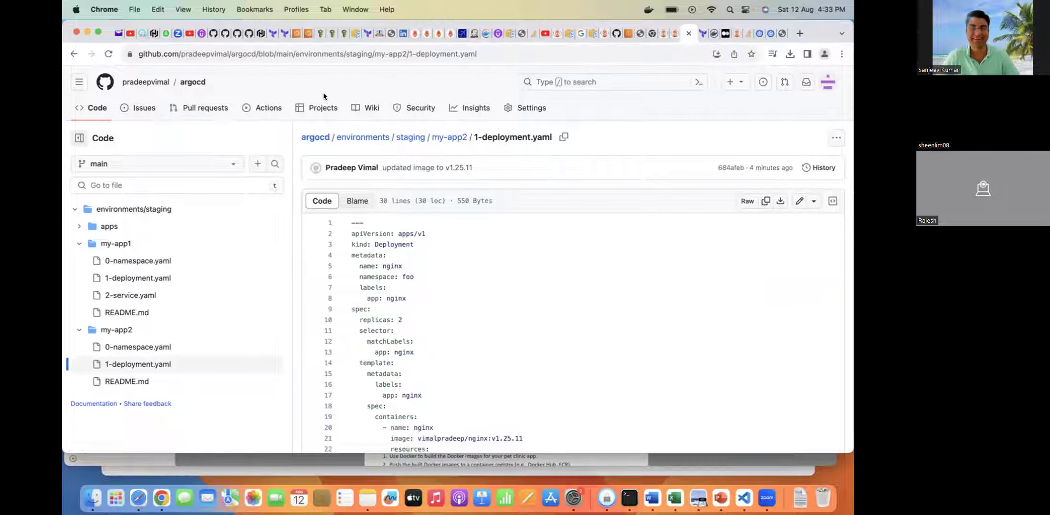
{"action": "left_click", "coordinate": [191, 82]}
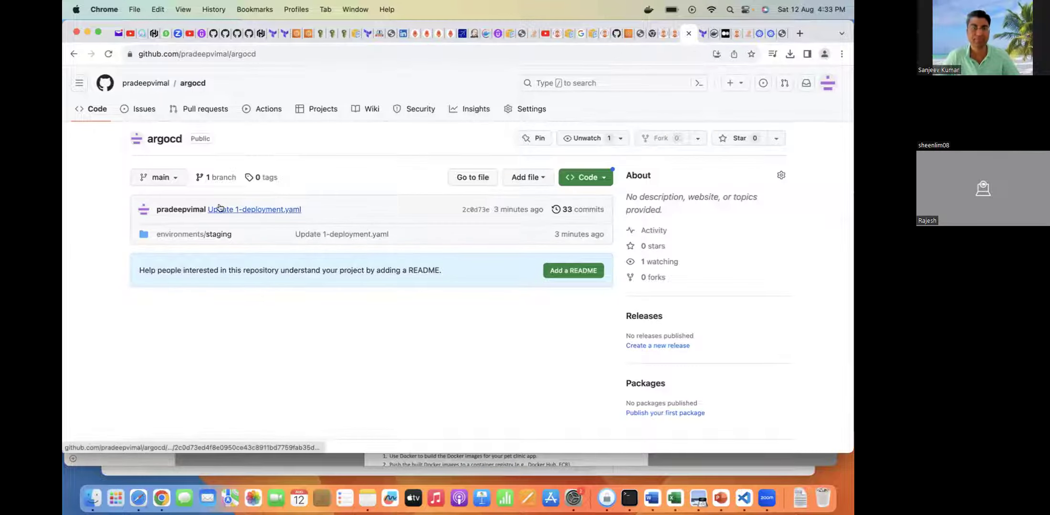
{"action": "left_click", "coordinate": [605, 184]}
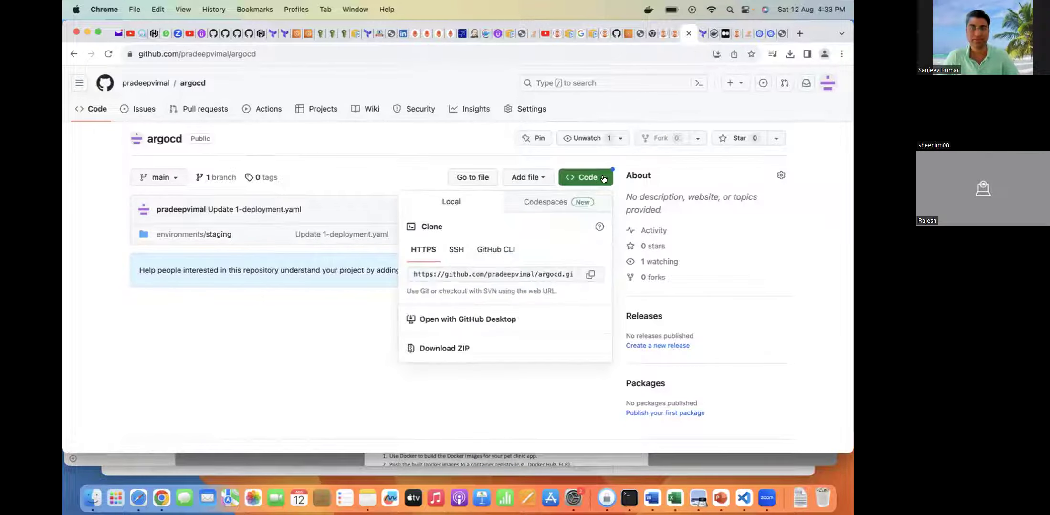
{"action": "left_click", "coordinate": [517, 271]}
{"action": "left_click", "coordinate": [590, 275]}
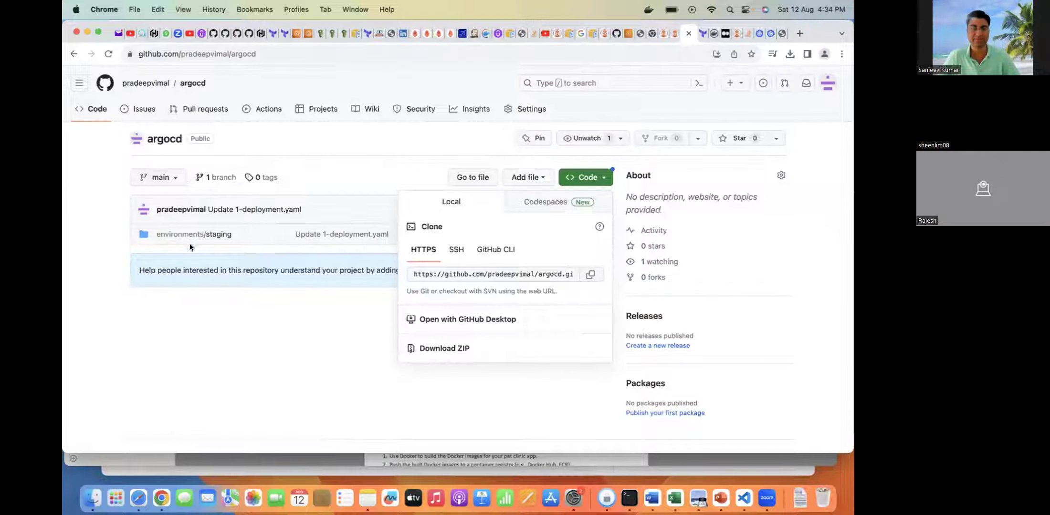
{"action": "left_click", "coordinate": [191, 338]}
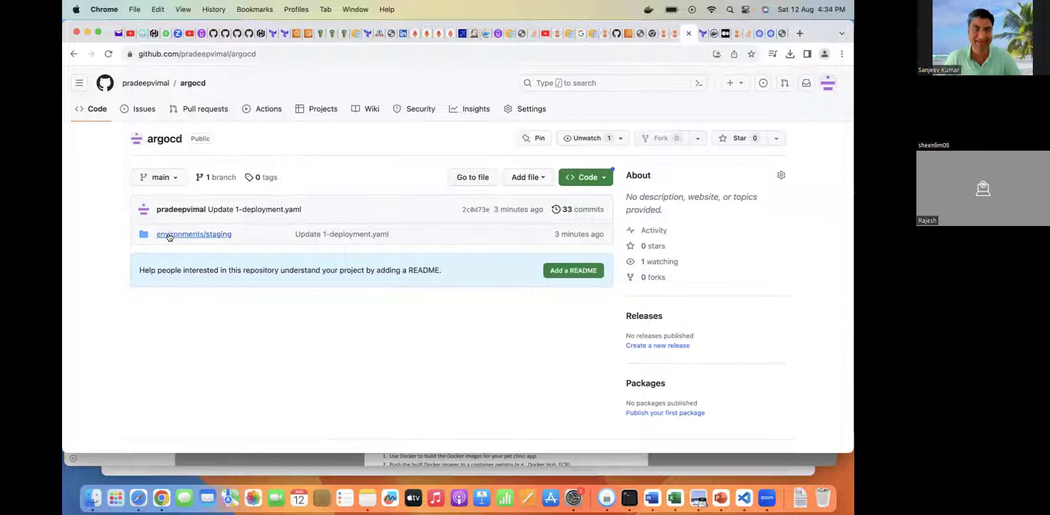
- Browse environments/staging in the repository and review the my-app2 folder's 1-deployment.yaml
{"action": "left_click", "coordinate": [169, 235]}
{"action": "left_click", "coordinate": [117, 264]}
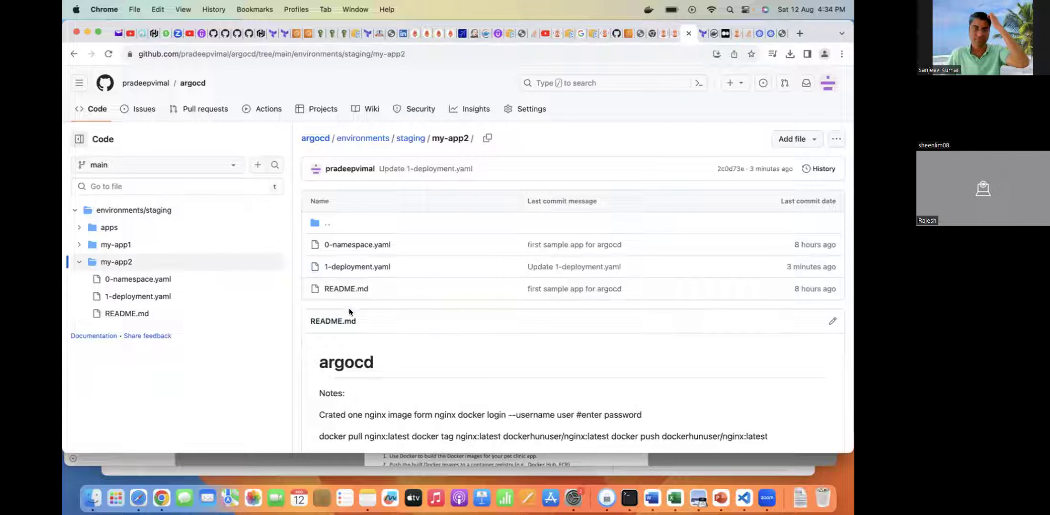
{"action": "left_click", "coordinate": [381, 271]}
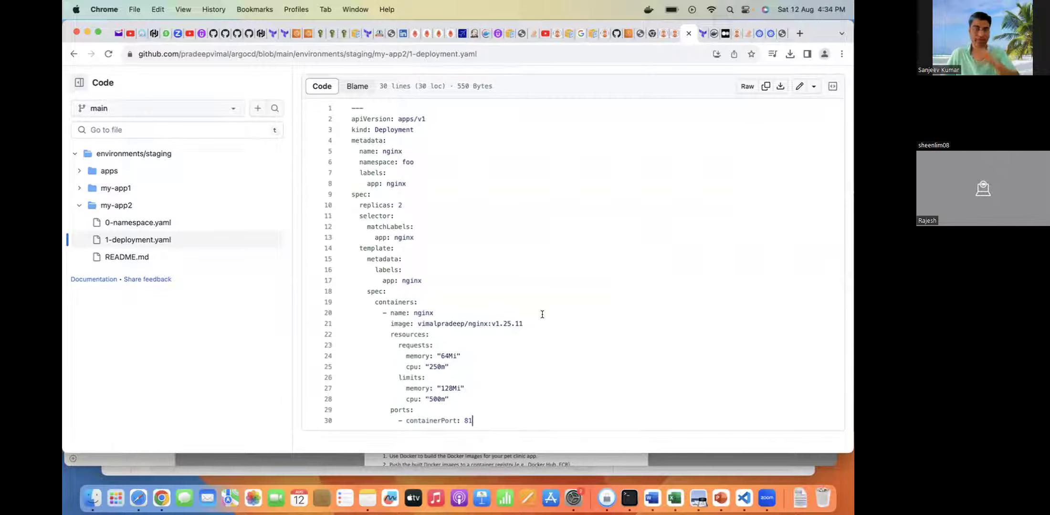
{"action": "scroll", "coordinate": [534, 300], "scroll_direction": "up", "scroll_amount": 5}
{"action": "scroll", "coordinate": [534, 301], "scroll_direction": "down", "scroll_amount": 1}
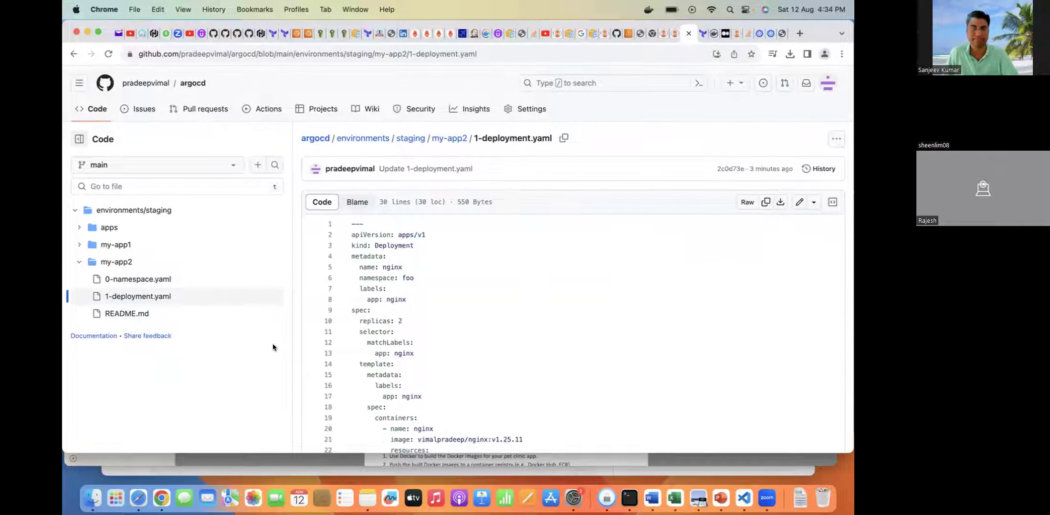
- Return to the new application form and paste the copied argocd clone URL as the source repository URL
{"action": "left_click", "coordinate": [736, 34]}
{"action": "left_click", "coordinate": [428, 279]}
{"action": "key", "text": "super+v"}
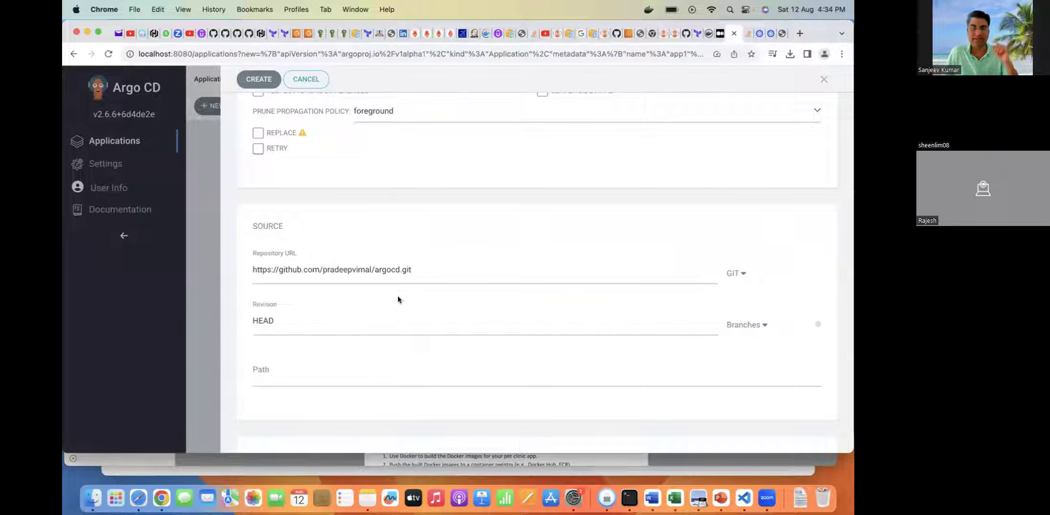
{"action": "left_click", "coordinate": [289, 377]}
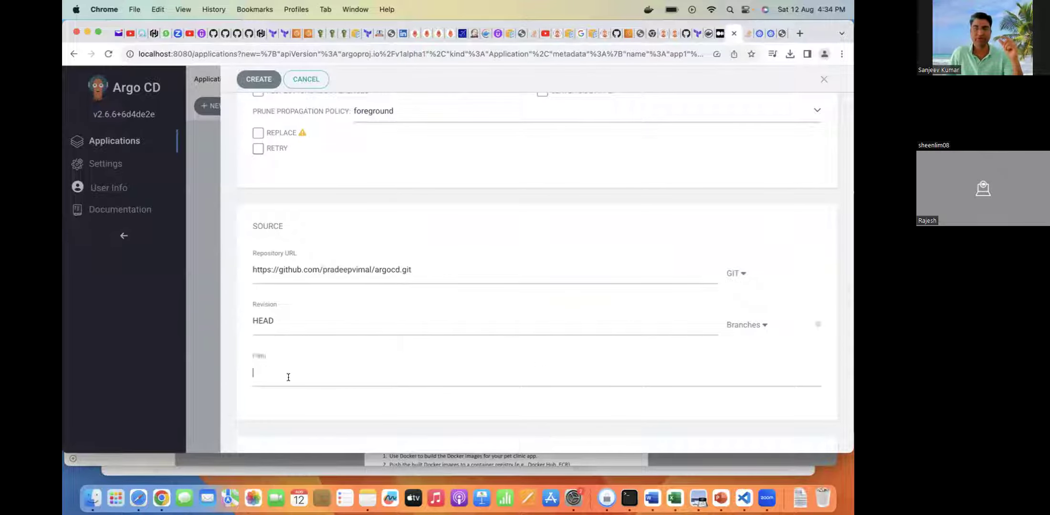
{"action": "left_click", "coordinate": [418, 269]}
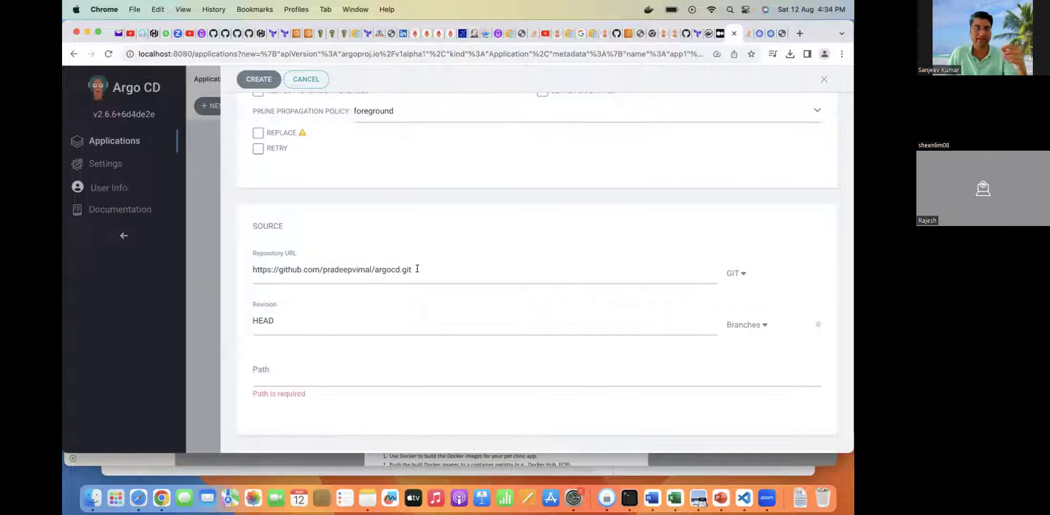
- Set the application's source revision to main
{"action": "left_click", "coordinate": [299, 326]}
{"action": "key", "text": "BackSpace"}
{"action": "key", "text": "BackSpace"}
{"action": "key", "text": "BackSpace"}
{"action": "key", "text": "BackSpace"}
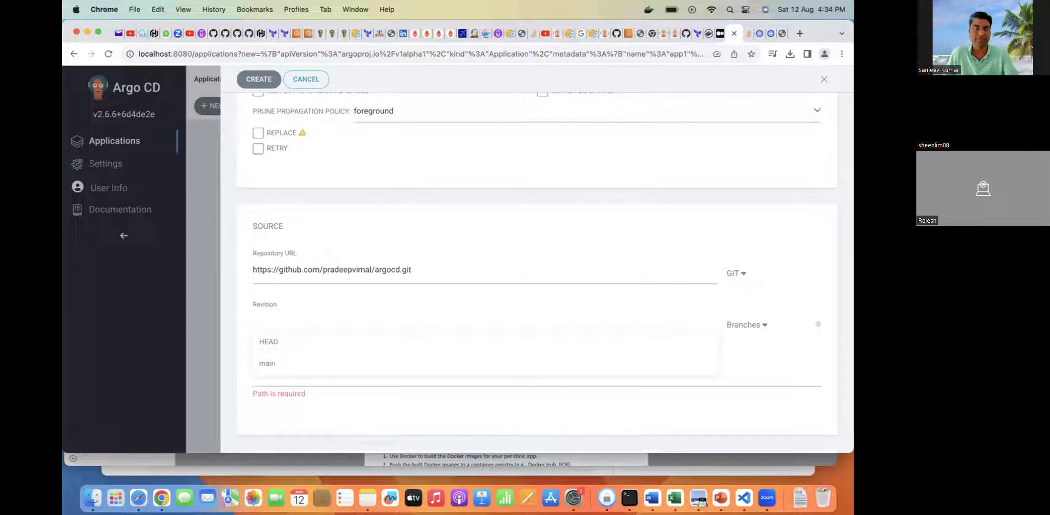
{"action": "left_click", "coordinate": [266, 363]}
- Find the apps folder under environments/staging in the argocd GitHub repository and copy its path for the application's source path
{"action": "scroll", "coordinate": [420, 304], "scroll_direction": "down", "scroll_amount": 4}
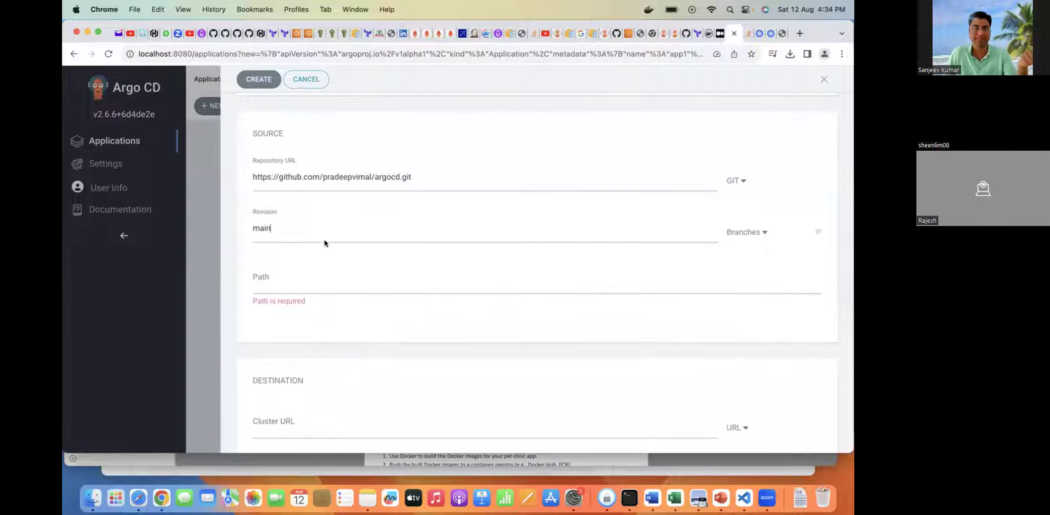
{"action": "left_click", "coordinate": [281, 271]}
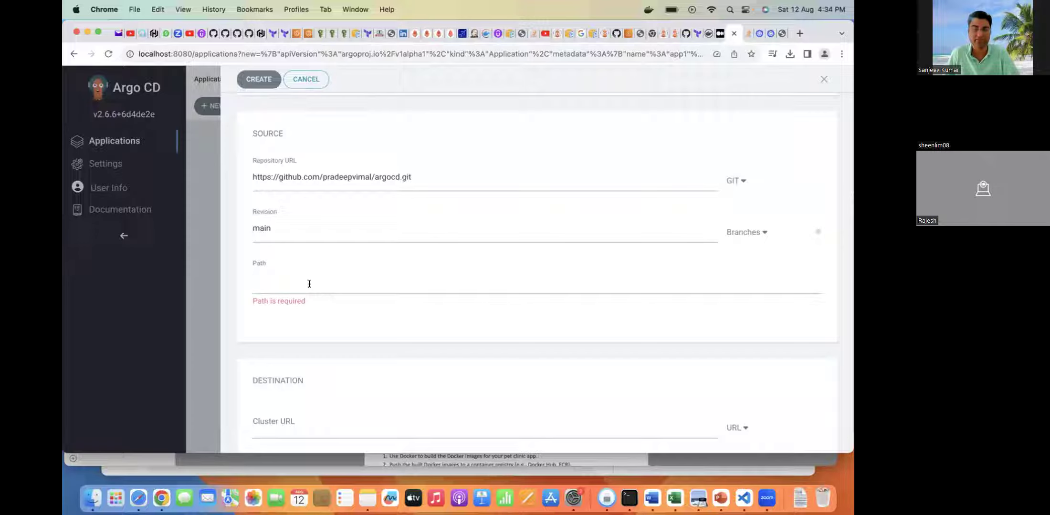
{"action": "key", "text": "super+Tab"}
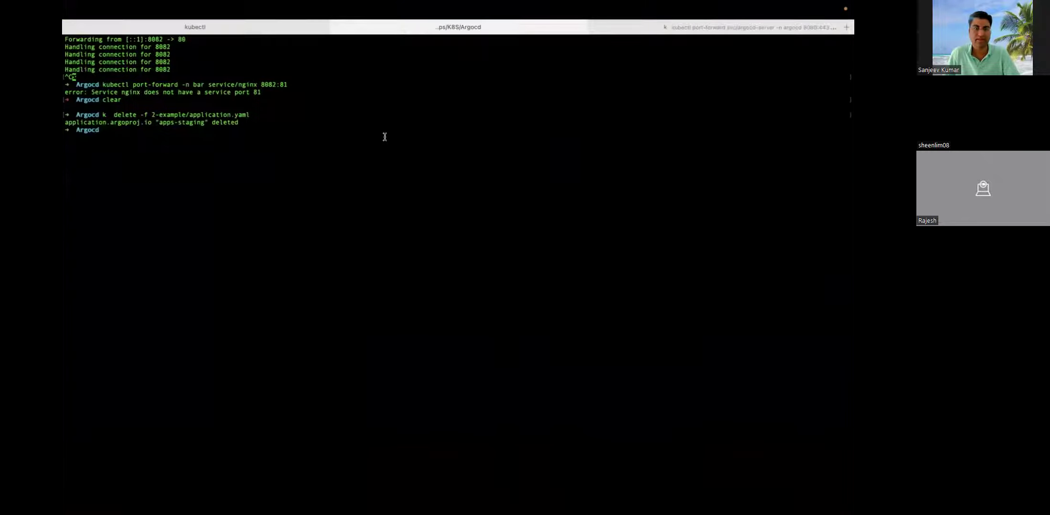
{"action": "key", "text": "super+Tab"}
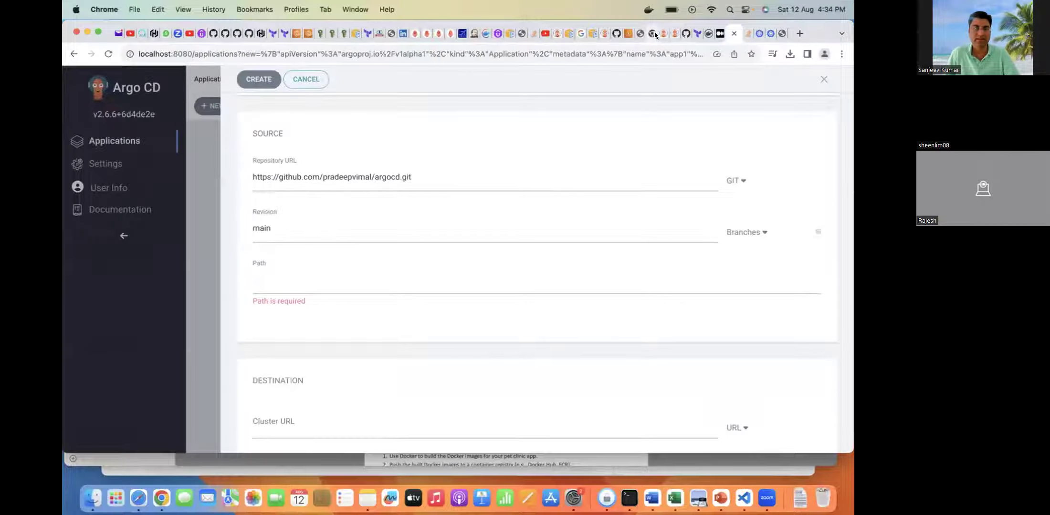
{"action": "left_click", "coordinate": [686, 34]}
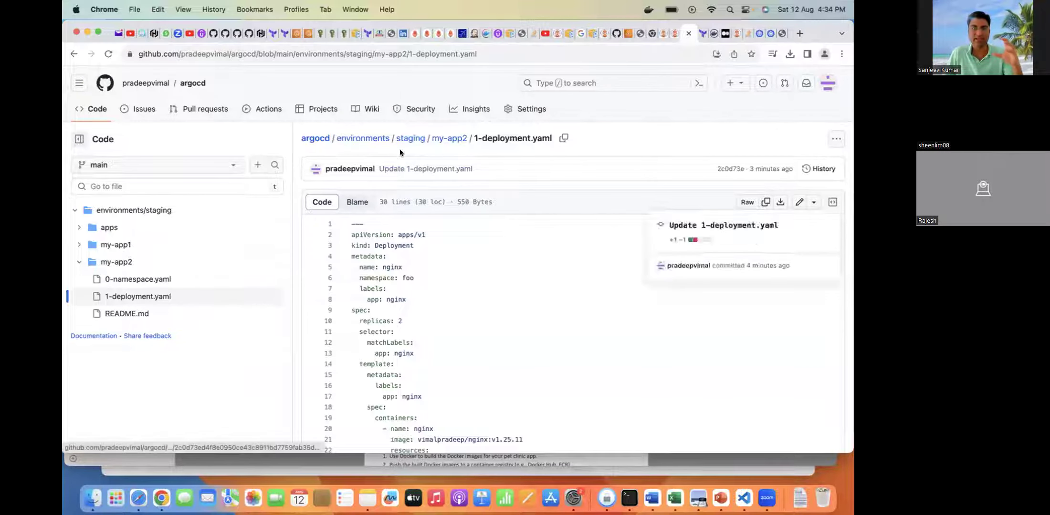
{"action": "left_click_drag", "start_coordinate": [332, 136], "coordinate": [424, 138]}
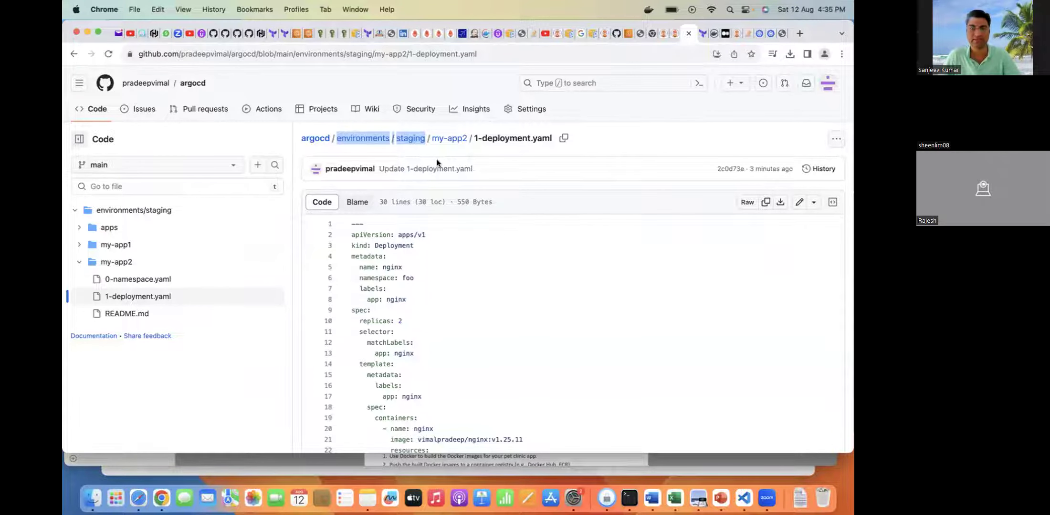
{"action": "left_click", "coordinate": [111, 227]}
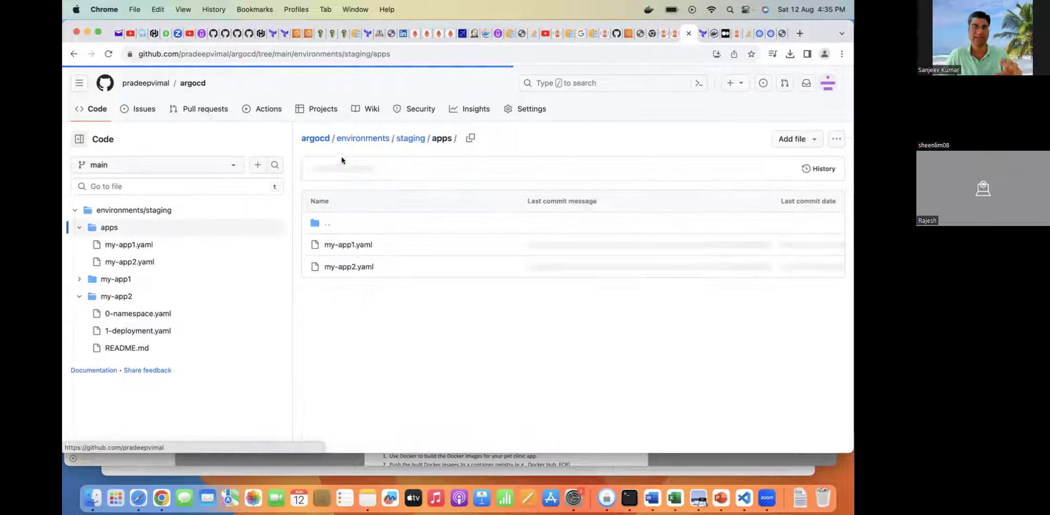
{"action": "left_click_drag", "start_coordinate": [337, 138], "coordinate": [451, 140]}
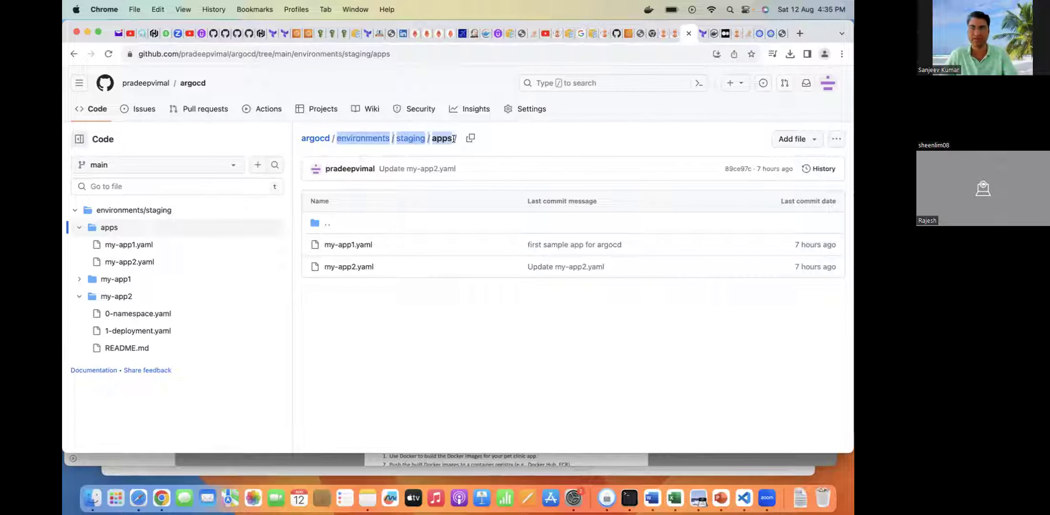
- Return to the new application form and paste the copied folder path, environments/staging /apps, as the source path
{"action": "left_click", "coordinate": [725, 33]}
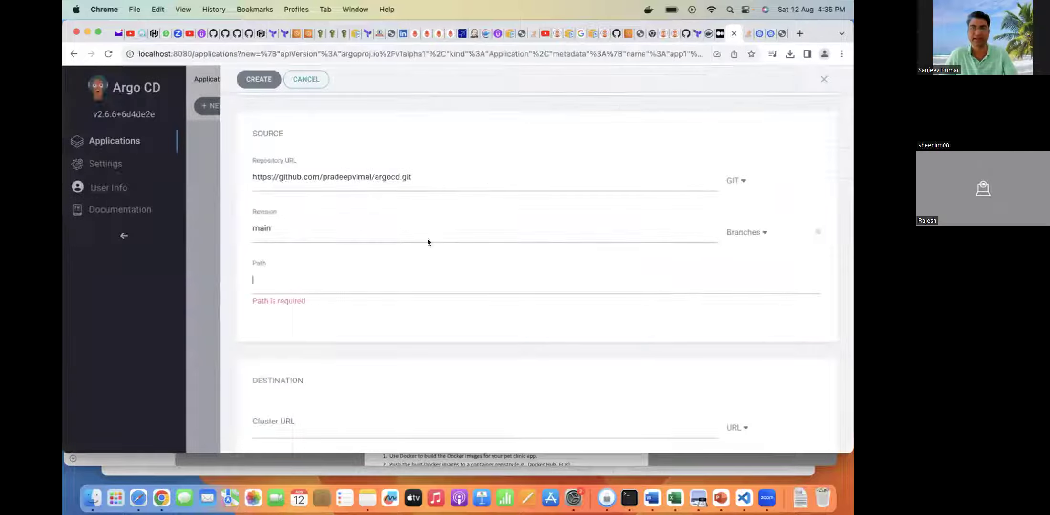
{"action": "key", "text": "super+v"}
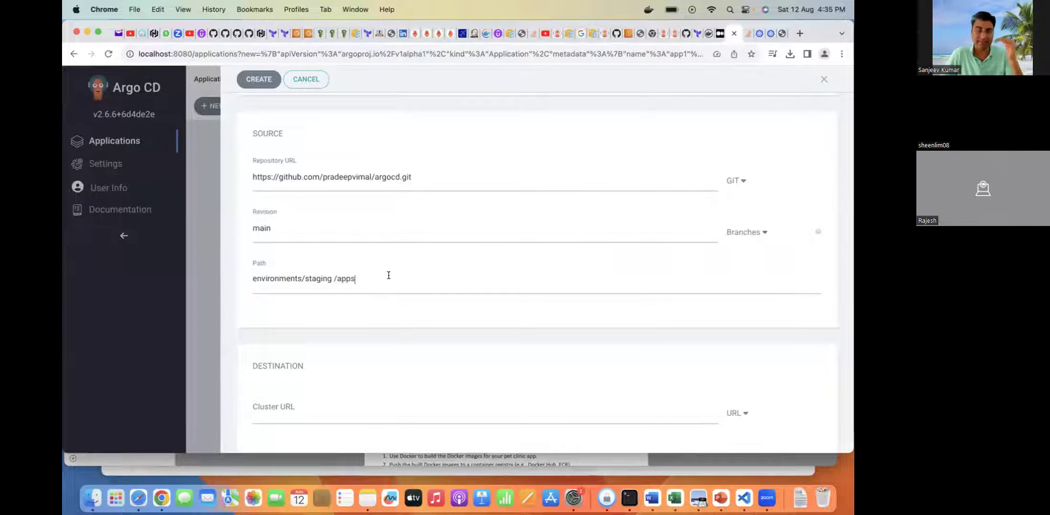
{"action": "left_click", "coordinate": [253, 280]}
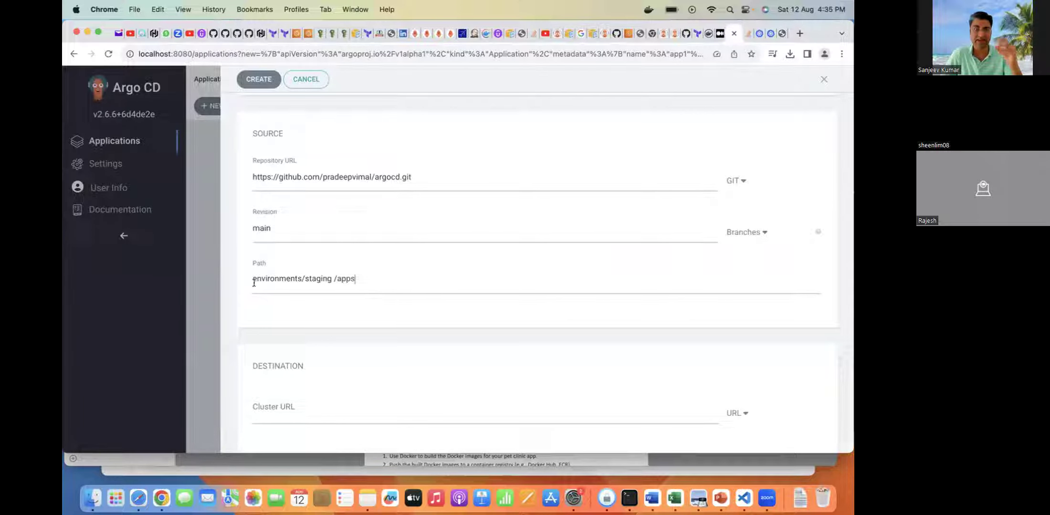
{"action": "key", "text": "super+Right"}
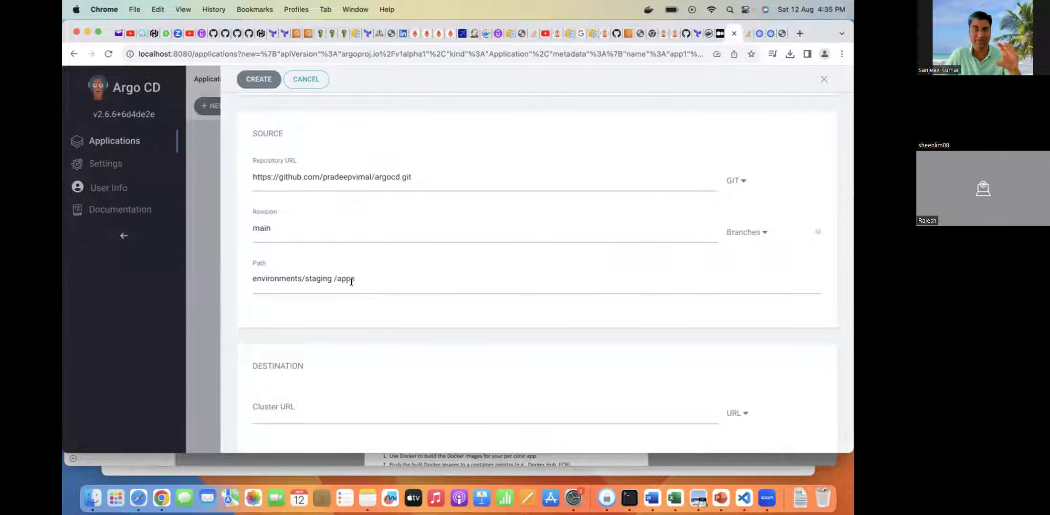
{"action": "scroll", "coordinate": [414, 269], "scroll_direction": "down", "scroll_amount": 2}
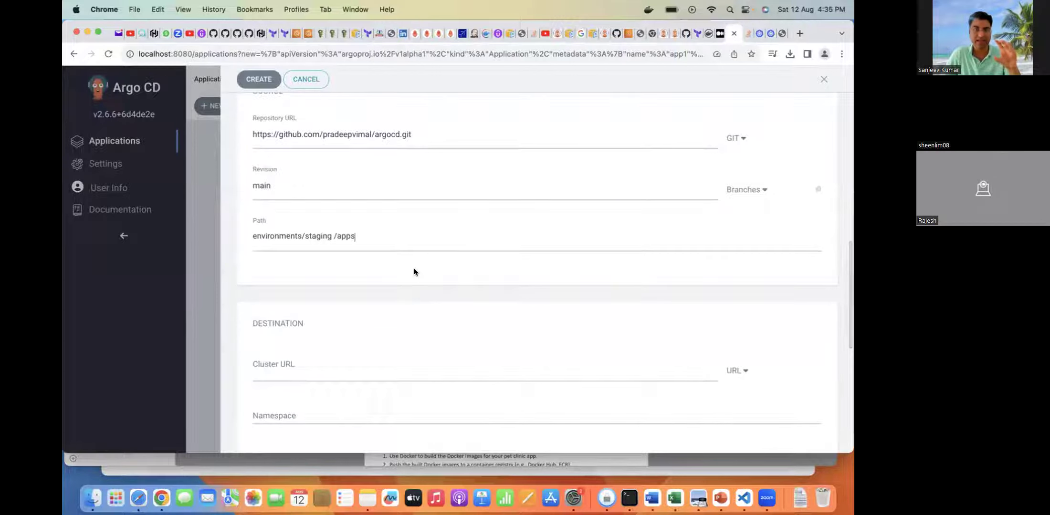
{"action": "scroll", "coordinate": [414, 271], "scroll_direction": "down", "scroll_amount": 1}
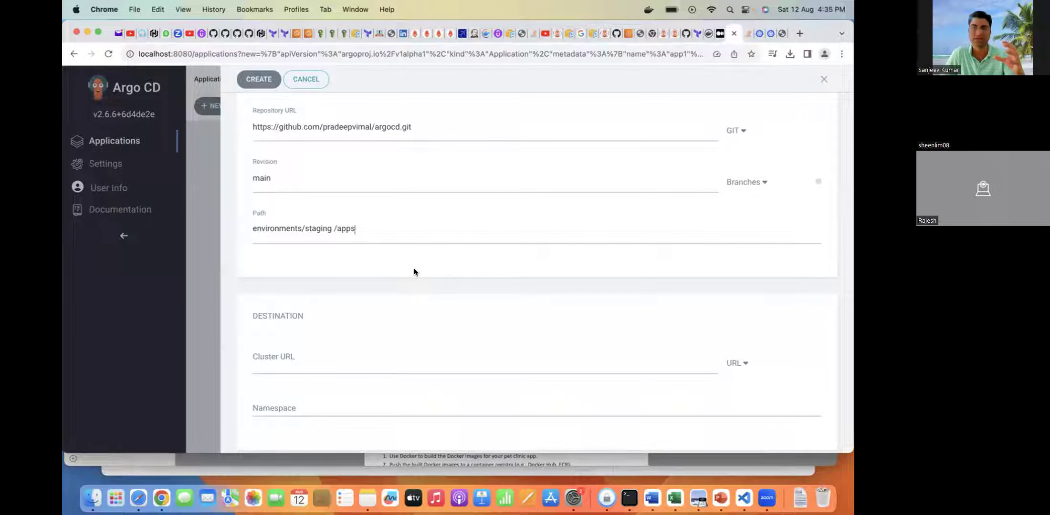
{"action": "scroll", "coordinate": [413, 272], "scroll_direction": "down", "scroll_amount": 1}
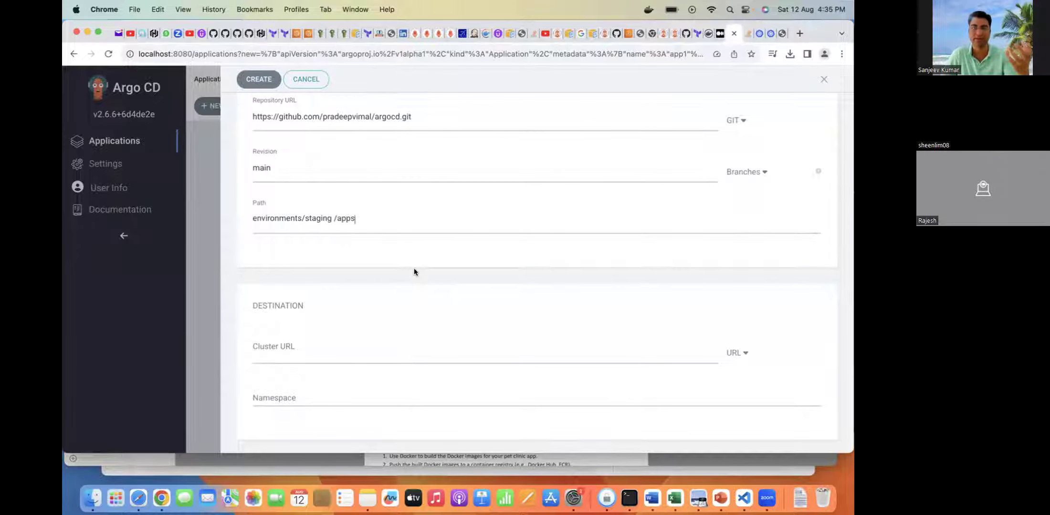
{"action": "scroll", "coordinate": [413, 271], "scroll_direction": "down", "scroll_amount": 3}
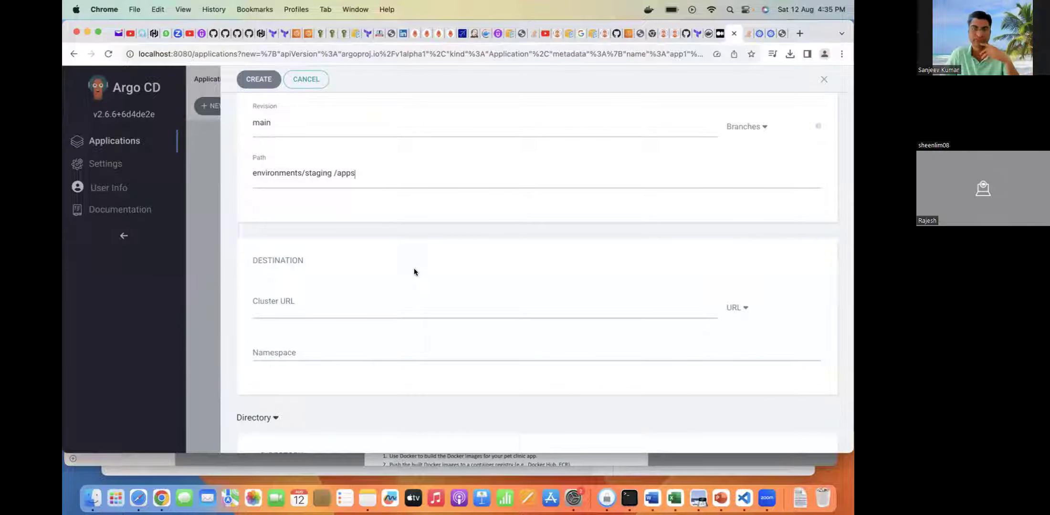
{"action": "scroll", "coordinate": [413, 271], "scroll_direction": "down", "scroll_amount": 2}
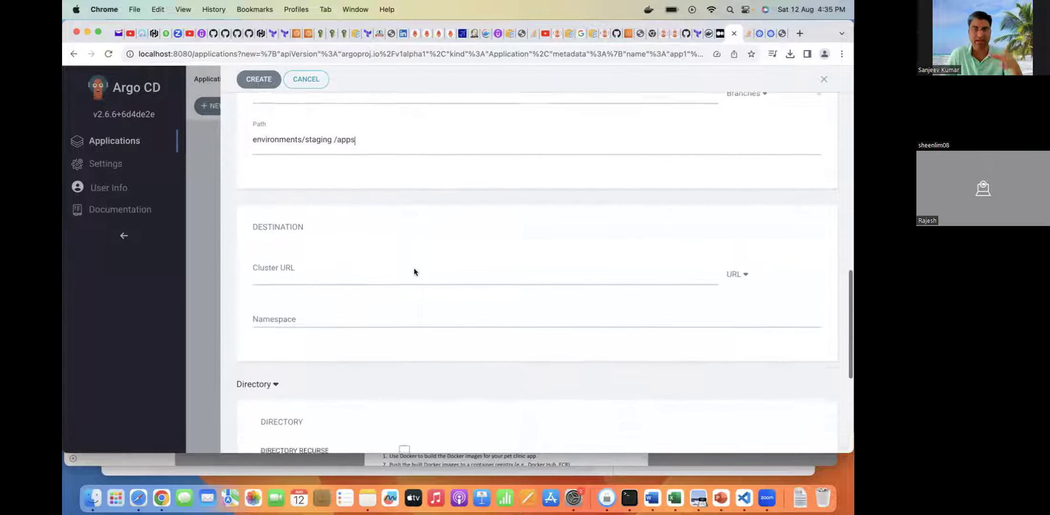
{"action": "scroll", "coordinate": [414, 271], "scroll_direction": "down", "scroll_amount": 2}
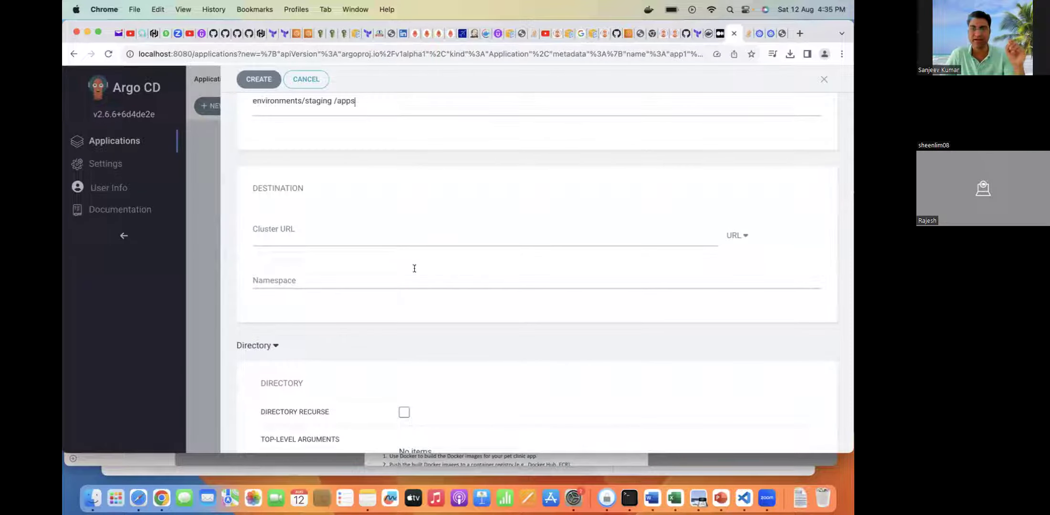
{"action": "left_click", "coordinate": [387, 280]}
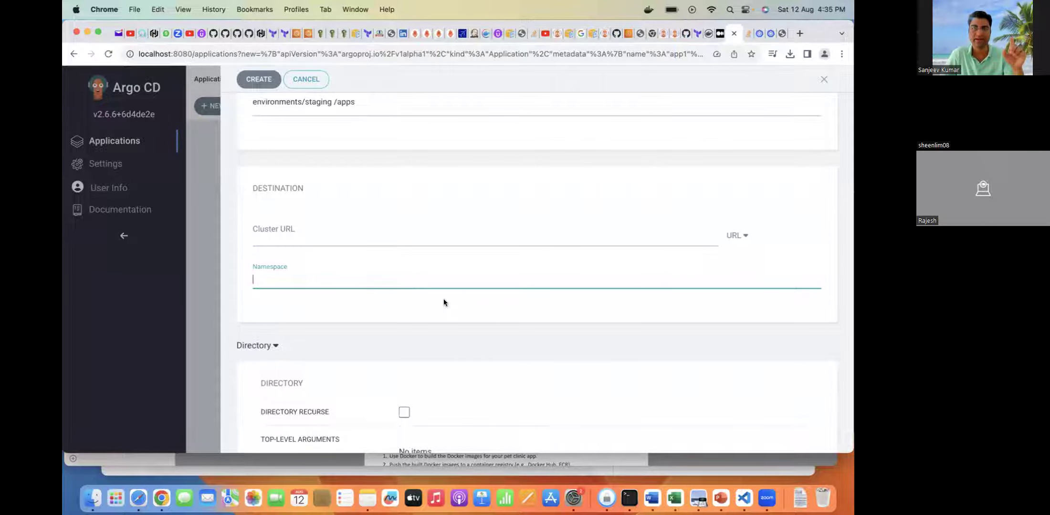
{"action": "scroll", "coordinate": [444, 301], "scroll_direction": "down", "scroll_amount": 3}
{"action": "scroll", "coordinate": [445, 272], "scroll_direction": "up", "scroll_amount": 1}
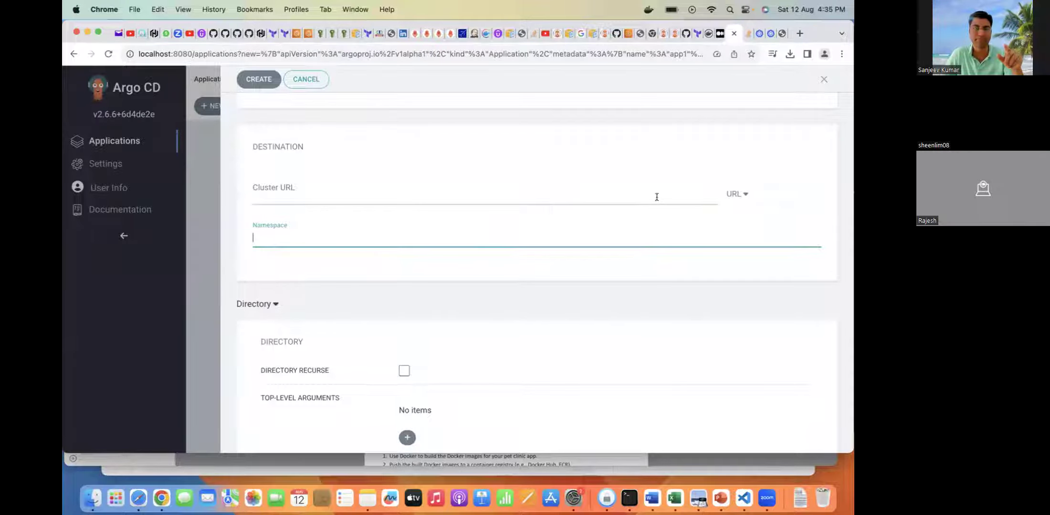
{"action": "left_click", "coordinate": [742, 192]}
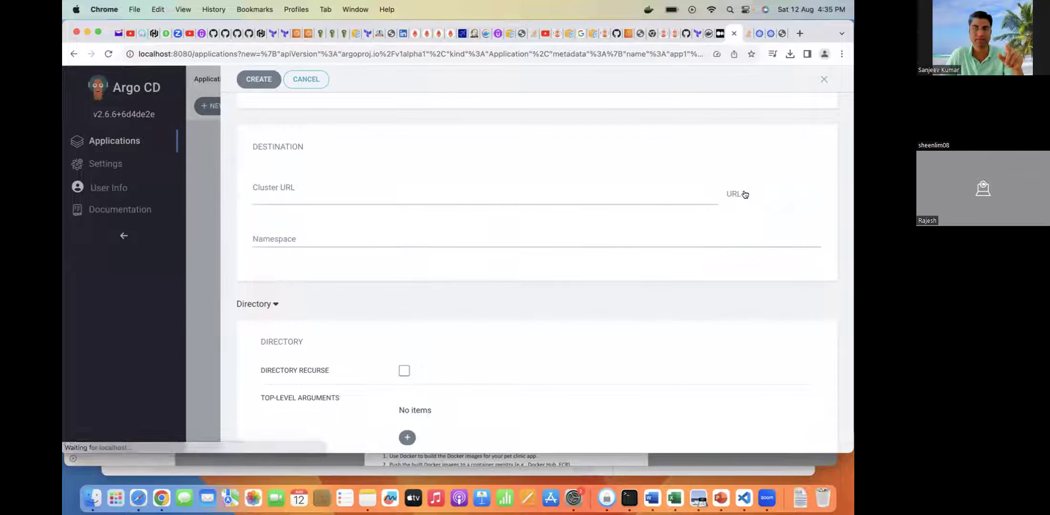
{"action": "left_click", "coordinate": [590, 190]}
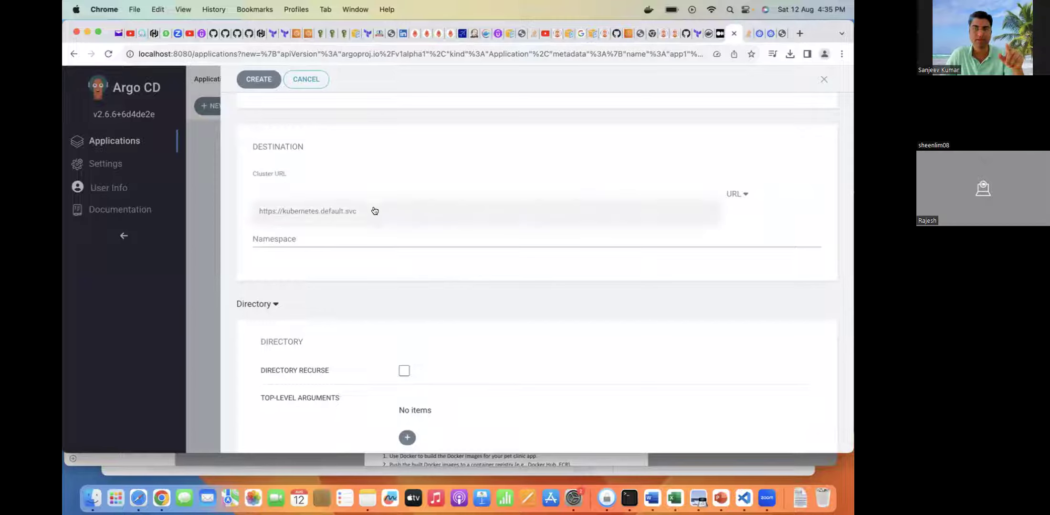
{"action": "left_click", "coordinate": [340, 211]}
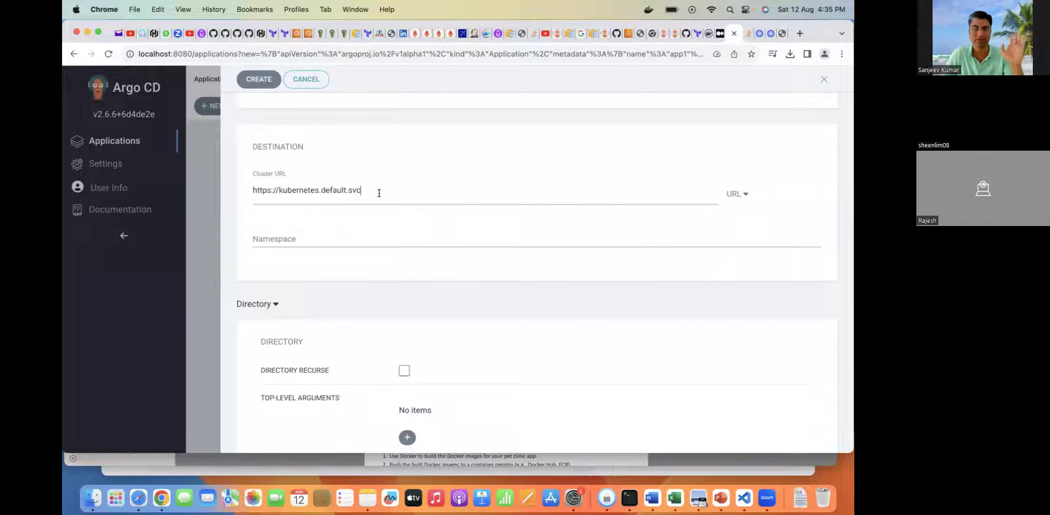
- Check the directory options and try to create the application with the destination namespace left empty
{"action": "left_click", "coordinate": [357, 237]}
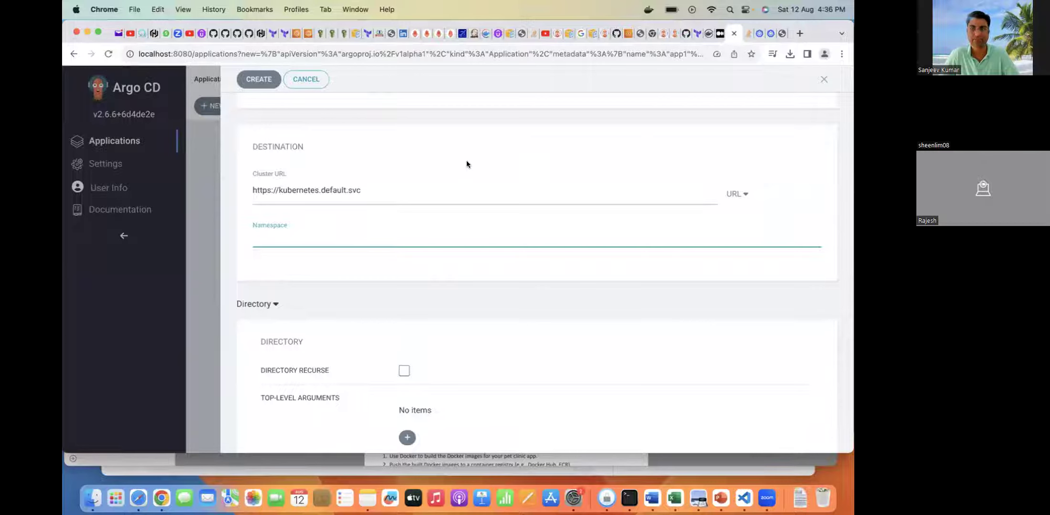
{"action": "scroll", "coordinate": [467, 225], "scroll_direction": "down", "scroll_amount": 5}
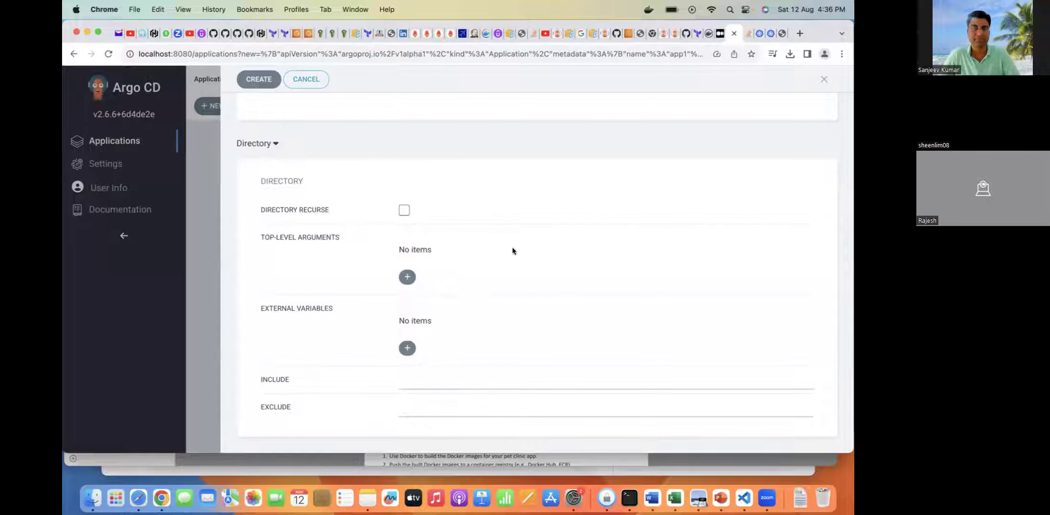
{"action": "scroll", "coordinate": [532, 224], "scroll_direction": "up", "scroll_amount": 1}
{"action": "scroll", "coordinate": [532, 224], "scroll_direction": "down", "scroll_amount": 1}
{"action": "left_click", "coordinate": [259, 79]}
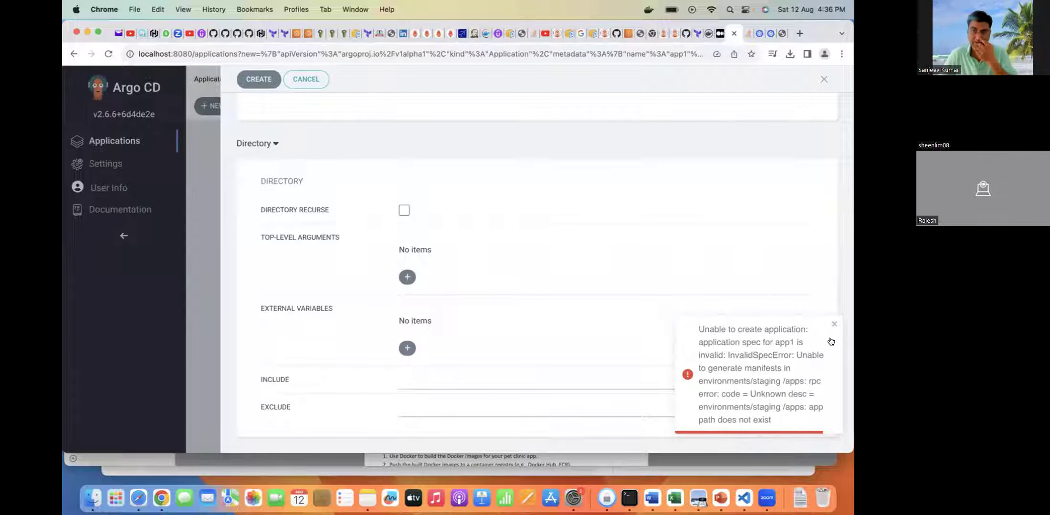
- Remove the stray space from the source path so it reads environments/staging/apps, and create the application
{"action": "left_click", "coordinate": [834, 324]}
{"action": "scroll", "coordinate": [544, 234], "scroll_direction": "up", "scroll_amount": 2}
{"action": "scroll", "coordinate": [544, 233], "scroll_direction": "up", "scroll_amount": 10}
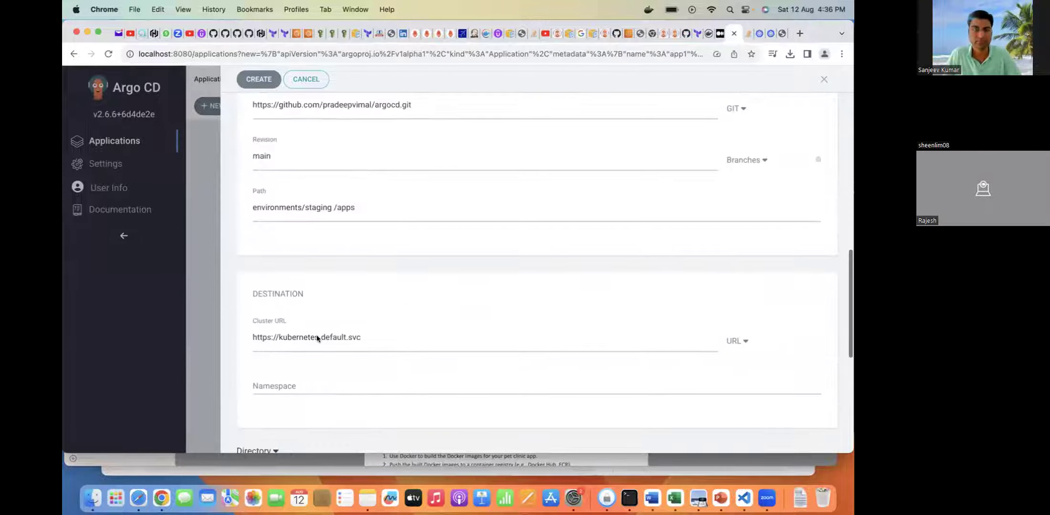
{"action": "left_click", "coordinate": [357, 207]}
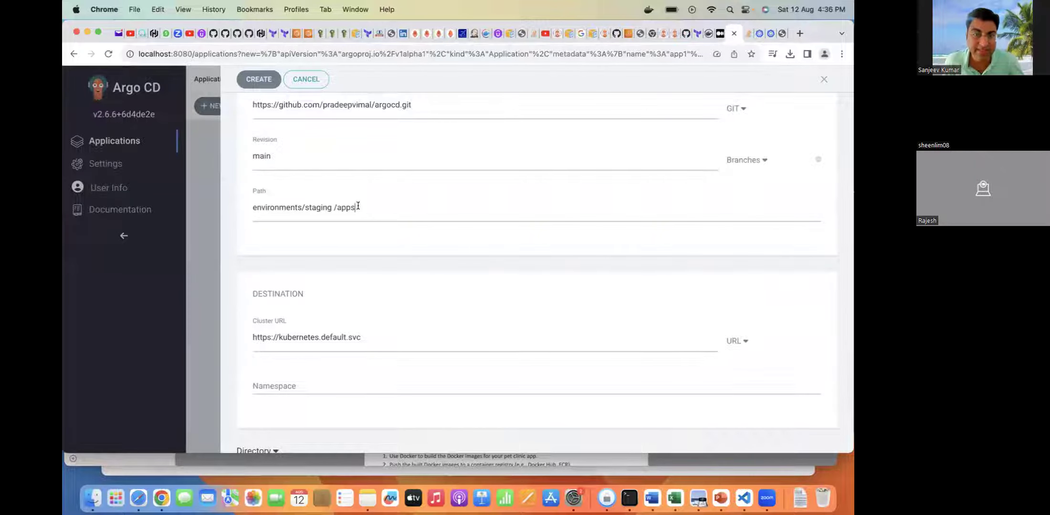
{"action": "scroll", "coordinate": [372, 205], "scroll_direction": "up", "scroll_amount": 1}
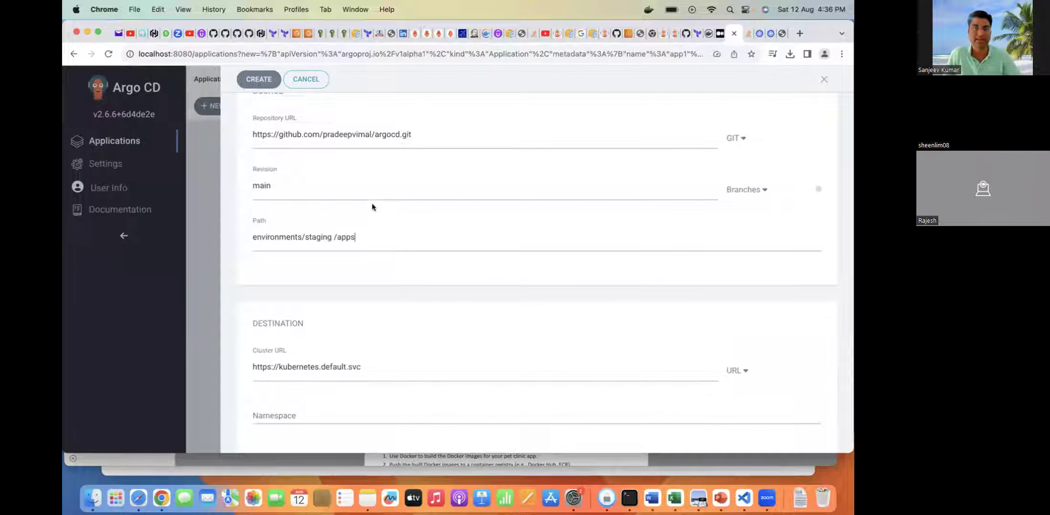
{"action": "key", "text": "Left"}
{"action": "key", "text": "Left"}
{"action": "key", "text": "Left"}
{"action": "key", "text": "Left"}
{"action": "key", "text": "Left"}
{"action": "key", "text": "BackSpace"}
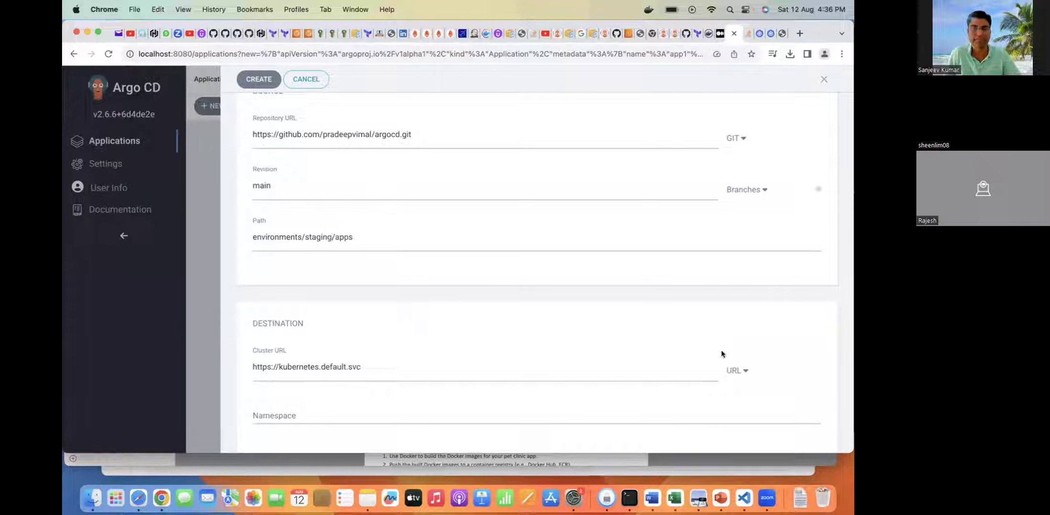
{"action": "left_click", "coordinate": [257, 82]}
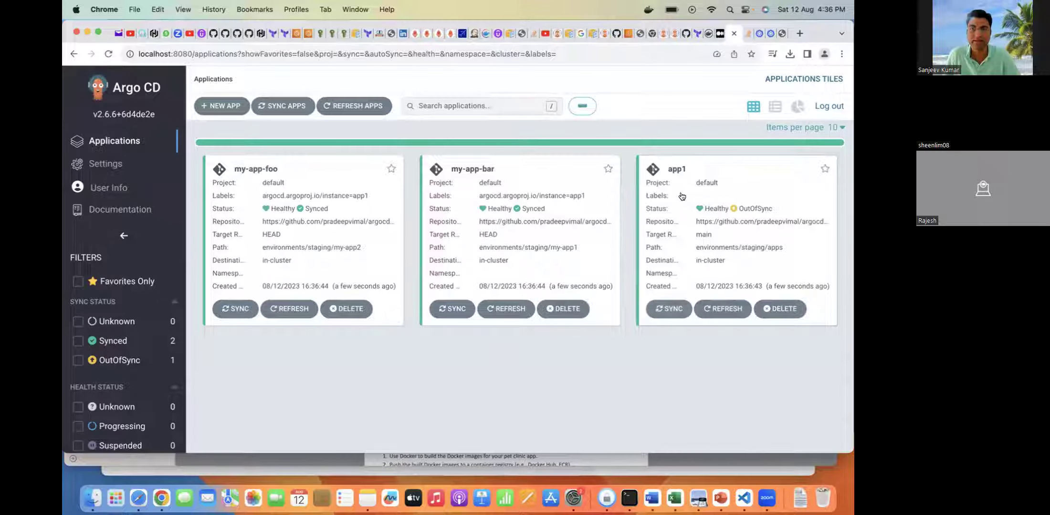
- Open the details of app1 and copy the full text of its manifest
{"action": "left_click", "coordinate": [677, 170]}
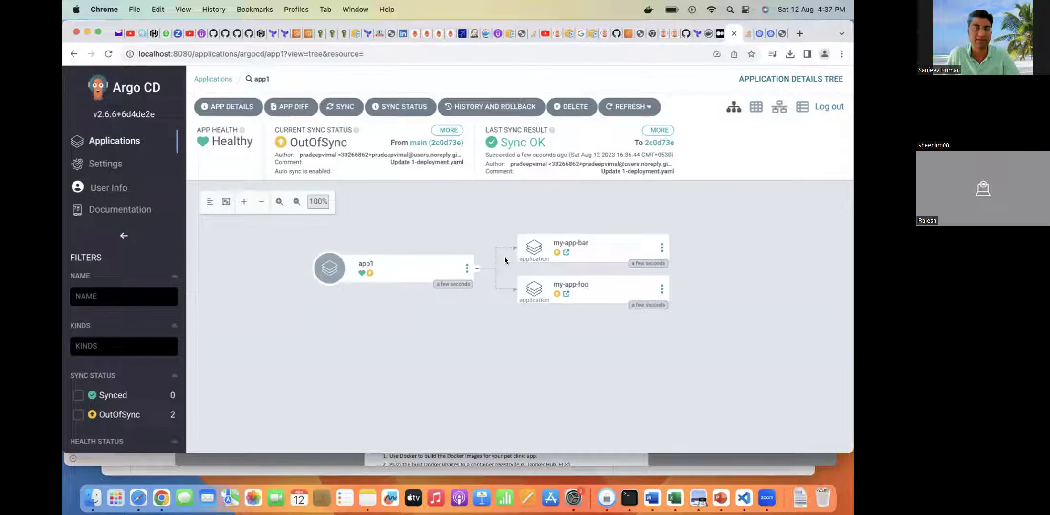
{"action": "left_click", "coordinate": [234, 109]}
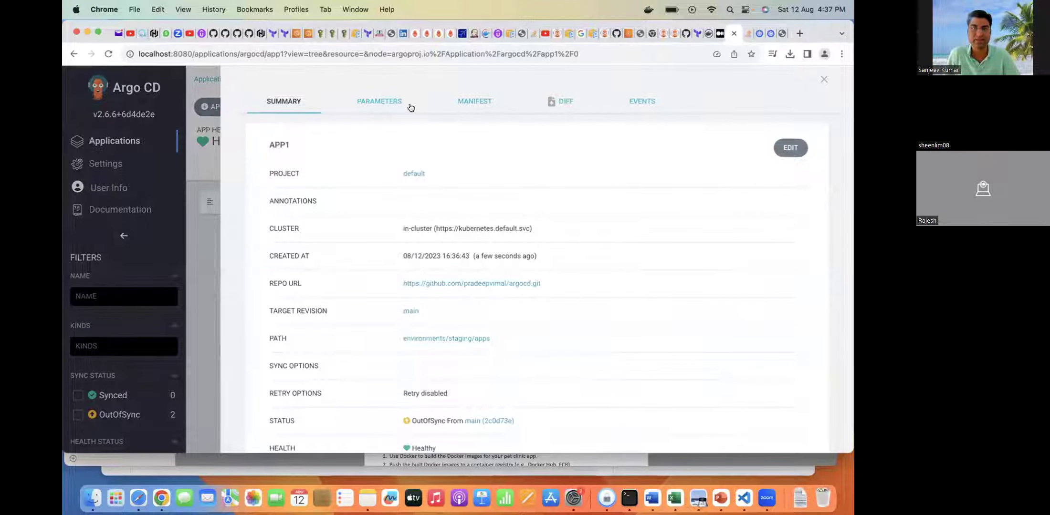
{"action": "left_click", "coordinate": [482, 99]}
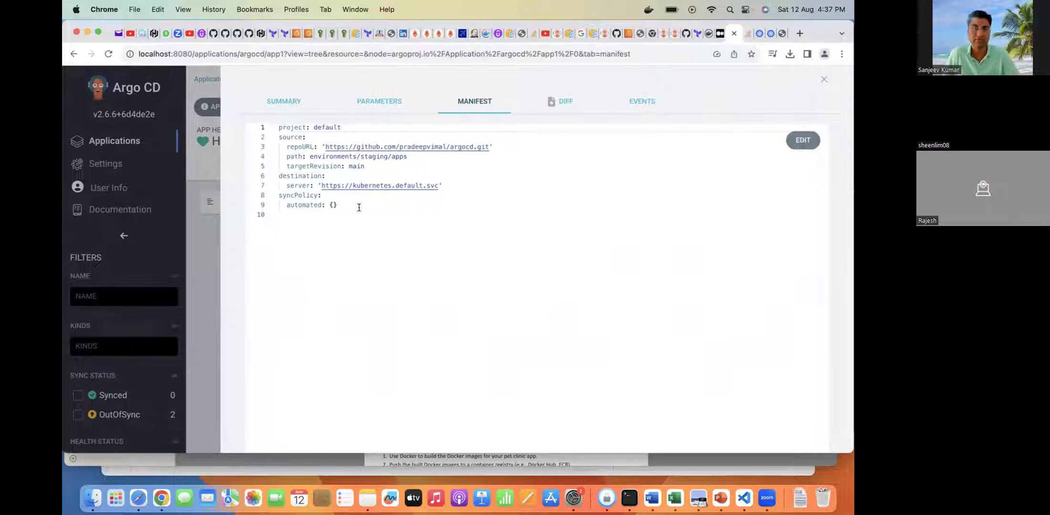
{"action": "left_click_drag", "start_coordinate": [358, 208], "coordinate": [269, 129]}
{"action": "key", "text": "super+c"}
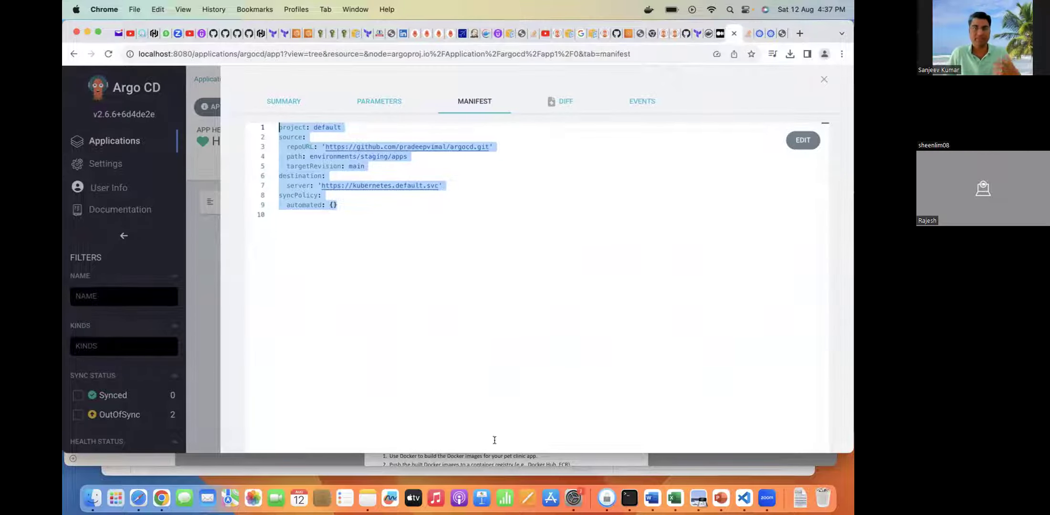
- Switch to the terminal and open a new file named application3.yaml in vi from the Argocd folder
{"action": "left_click", "coordinate": [629, 498]}
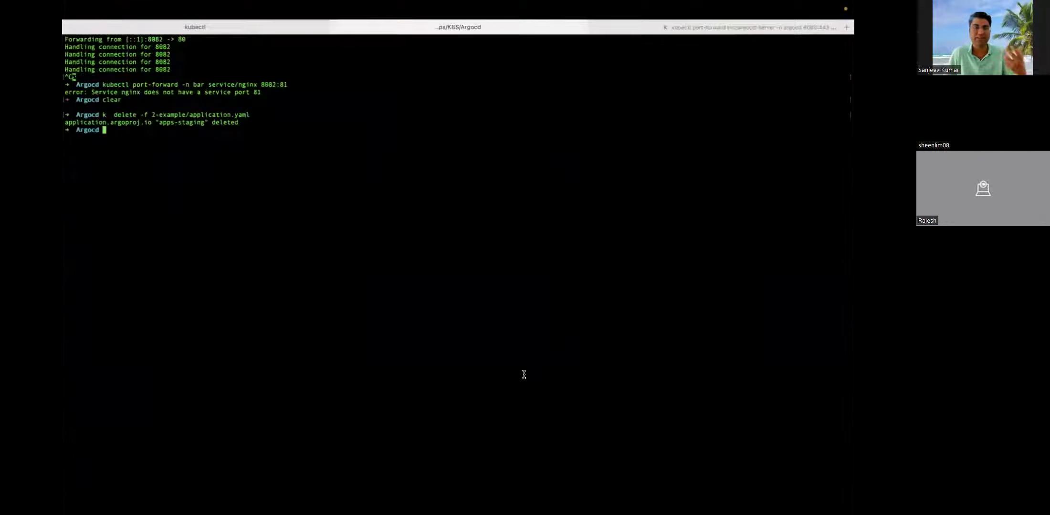
{"action": "type", "text": "vi application.y"}
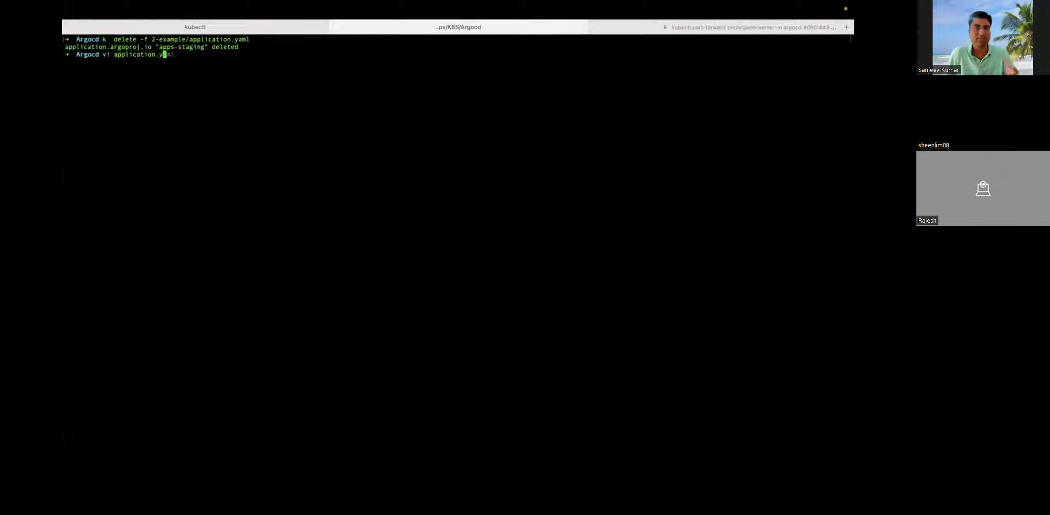
{"action": "key", "text": "Right"}
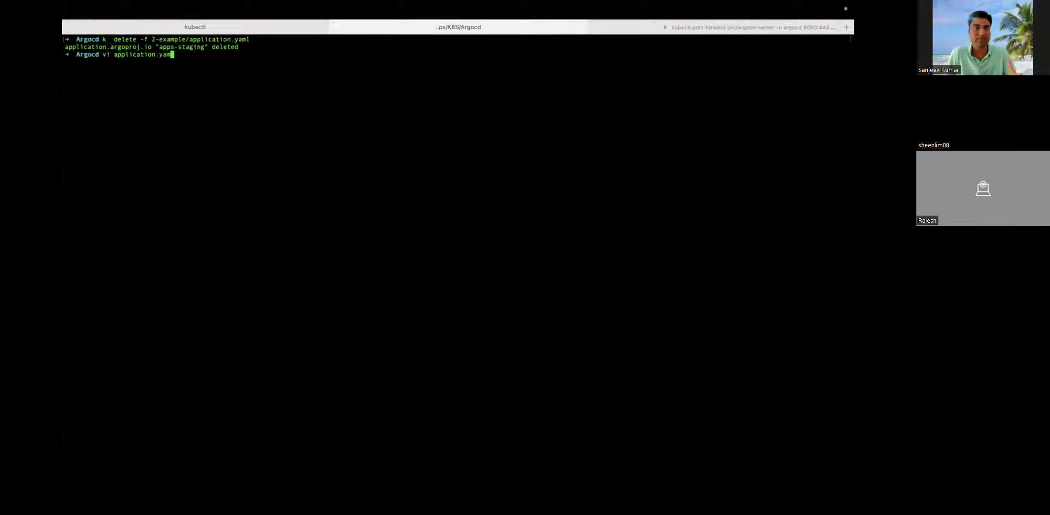
{"action": "key", "text": "BackSpace"}
{"action": "key", "text": "BackSpace"}
{"action": "key", "text": "BackSpace"}
{"action": "key", "text": "BackSpace"}
{"action": "key", "text": "BackSpace"}
{"action": "key", "text": "BackSpace"}
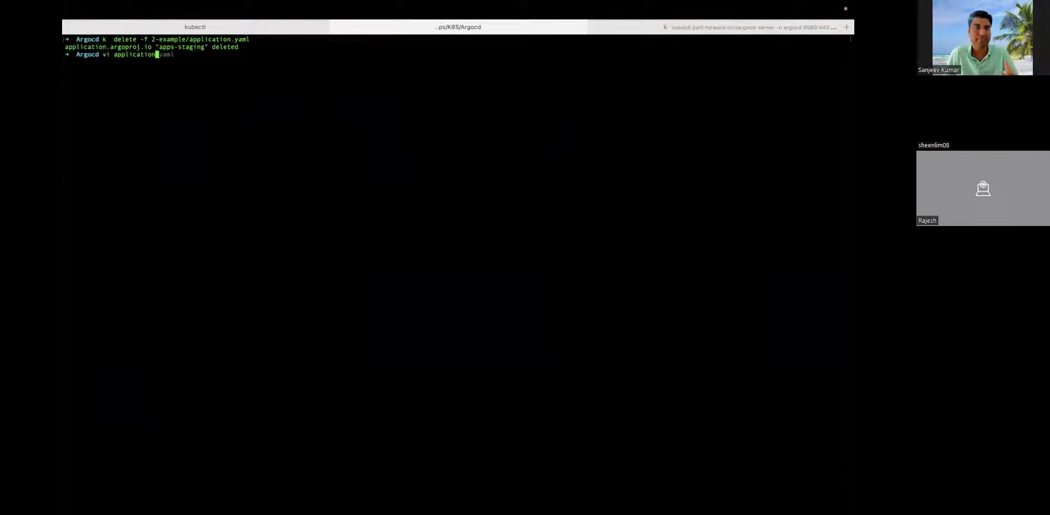
{"action": "key", "text": "Right"}
{"action": "key", "text": "Left"}
{"action": "key", "text": "Left"}
{"action": "key", "text": "Left"}
{"action": "key", "text": "Left"}
{"action": "key", "text": "Left"}
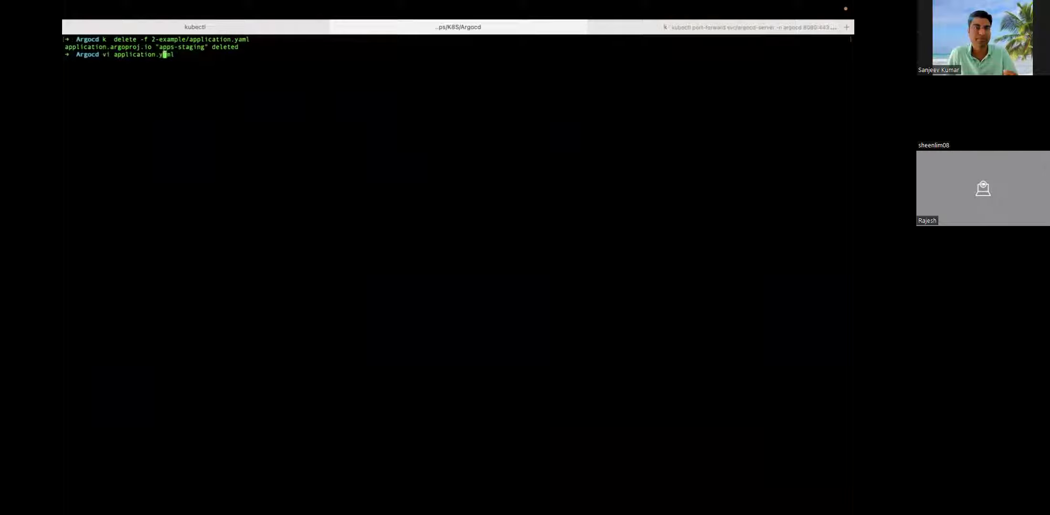
{"action": "type", "text": "2"}
{"action": "key", "text": "BackSpace"}
{"action": "type", "text": "3"}
{"action": "key", "text": "Right"}
{"action": "key", "text": "Right"}
{"action": "key", "text": "Right"}
{"action": "key", "text": "Right"}
{"action": "key", "text": "Right"}
{"action": "key", "text": "Return"}
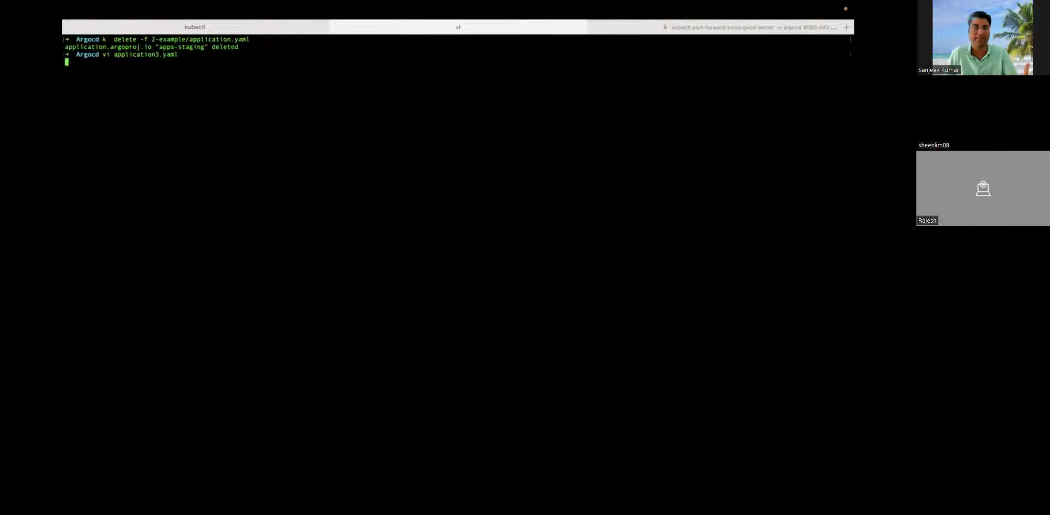
- Paste the copied app1 manifest into the empty application3.yaml file and leave insert mode
{"action": "key", "text": "i"}
{"action": "key", "text": "super+v"}
{"action": "key", "text": "Escape"}
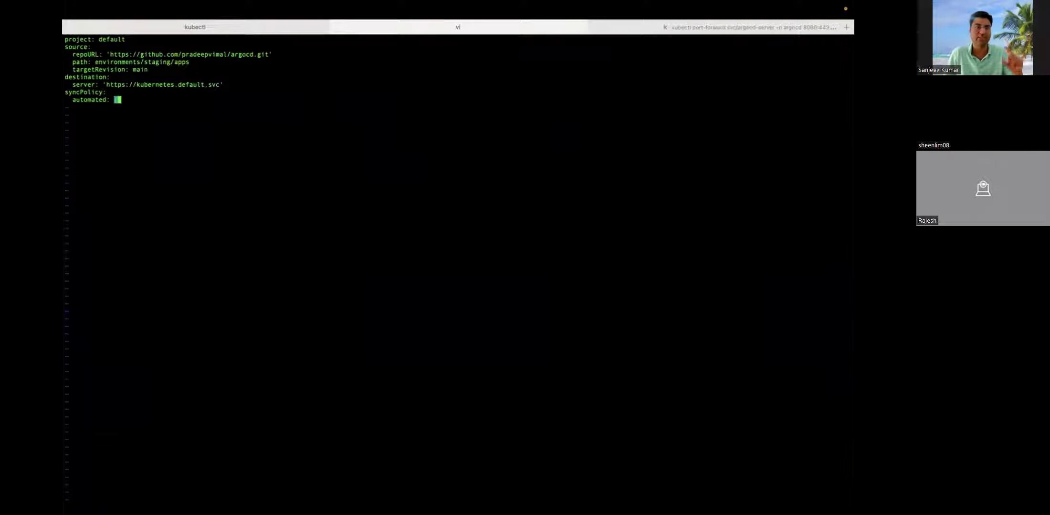